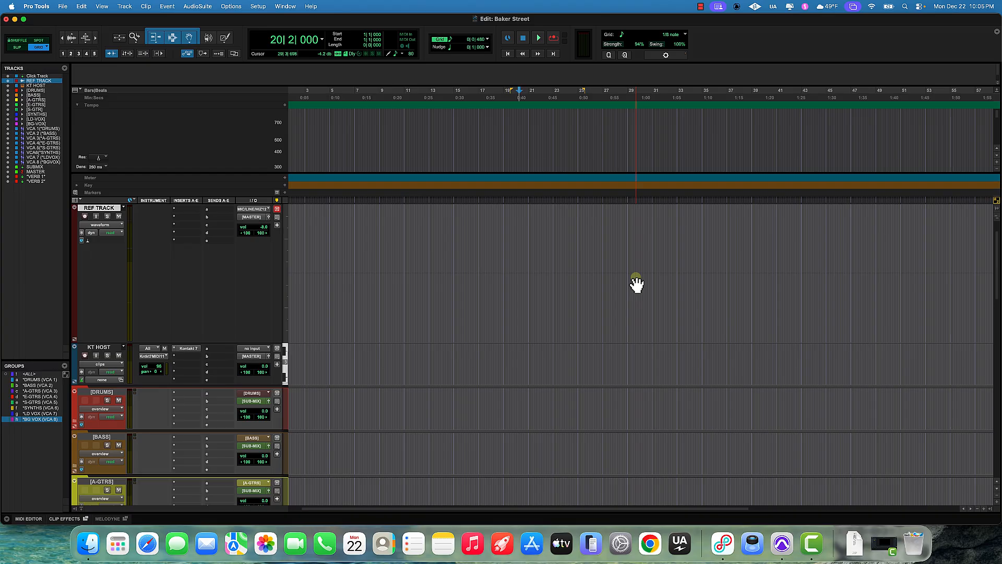
Step: Import Gerry Rafferty Baker Street Album Version.mp3 from the Baker Street session folder onto the REF TRACK
{"action": "scroll", "coordinate": [515, 267], "scroll_direction": "left", "scroll_amount": 2}
{"action": "scroll", "coordinate": [516, 268], "scroll_direction": "up", "scroll_amount": 3}
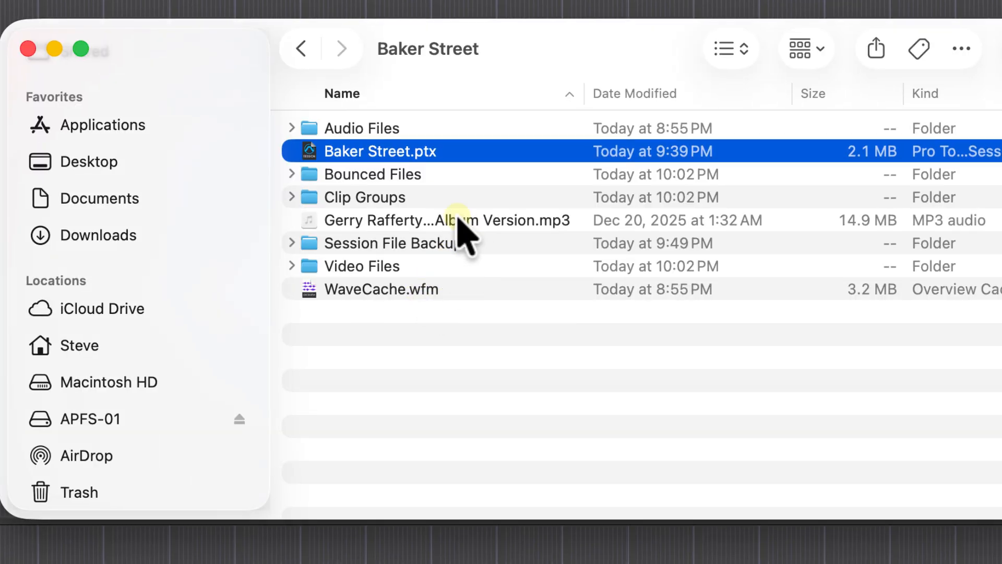
{"action": "left_click", "coordinate": [456, 220]}
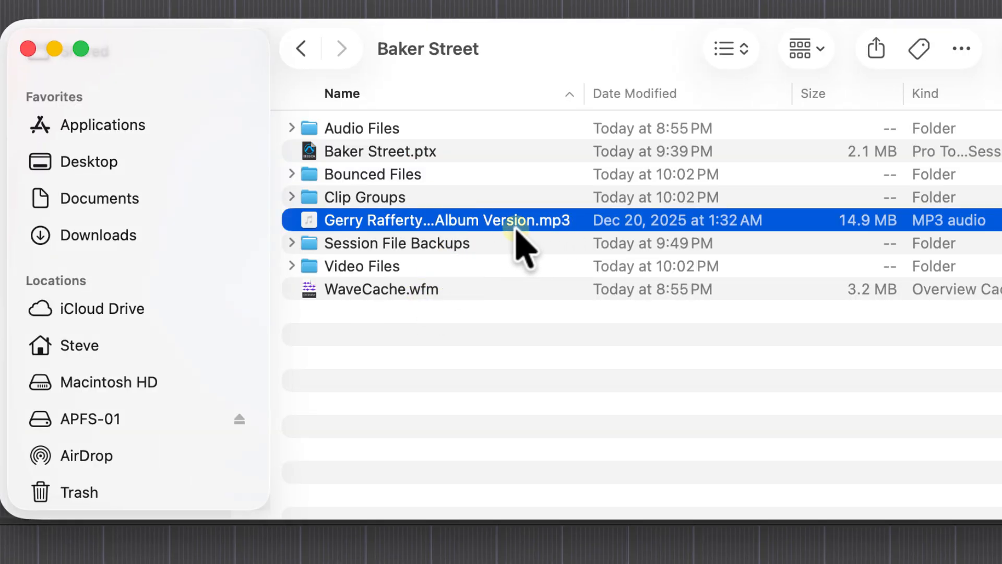
{"action": "left_click_drag", "start_coordinate": [516, 230], "coordinate": [379, 0]}
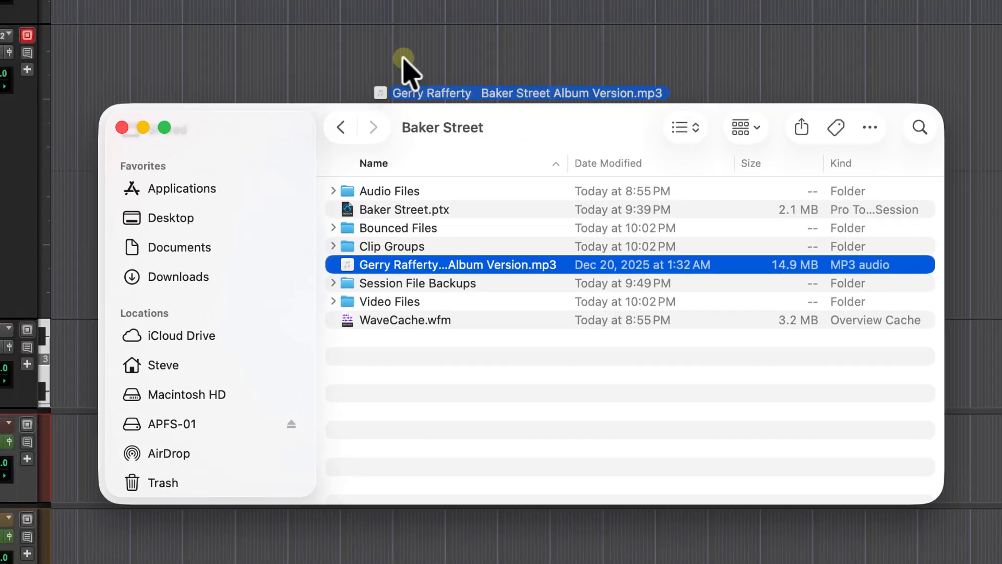
{"action": "left_click_drag", "start_coordinate": [404, 60], "coordinate": [149, 56]}
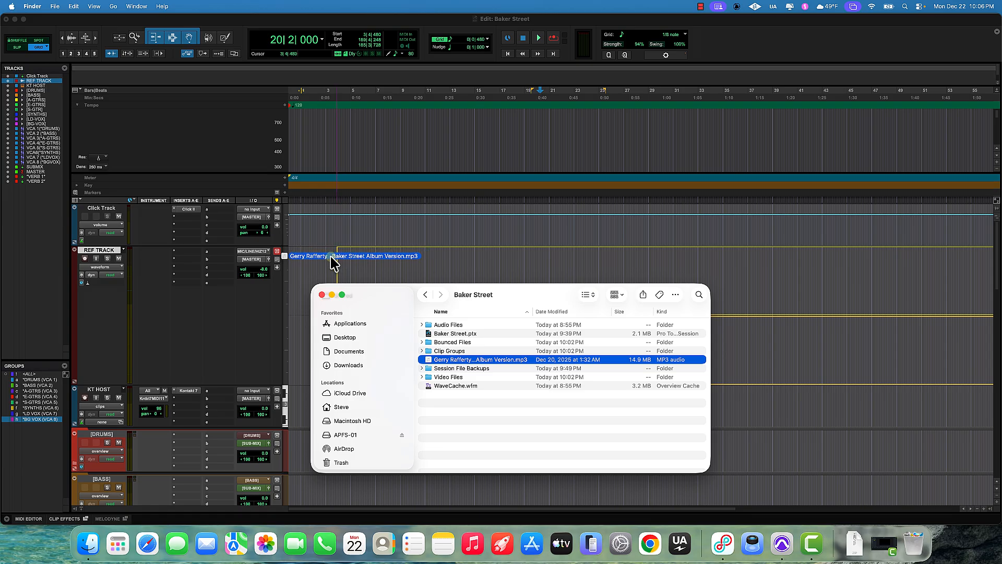
{"action": "left_click_drag", "start_coordinate": [334, 263], "coordinate": [327, 260]}
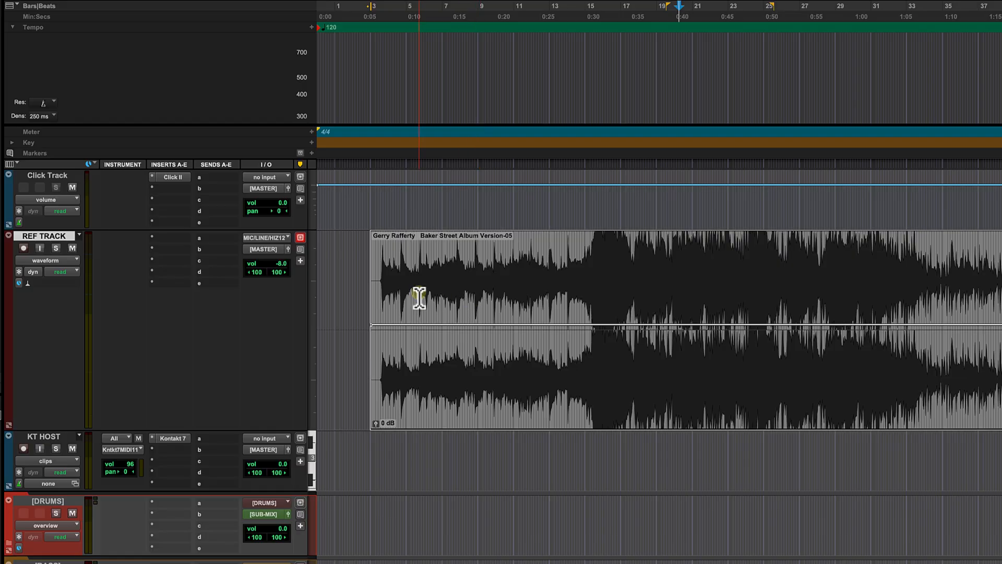
Step: Zoom in on the clip's start and, in Slip mode, move the song clip later on the REF TRACK
{"action": "scroll", "coordinate": [419, 298], "scroll_direction": "right", "scroll_amount": 3}
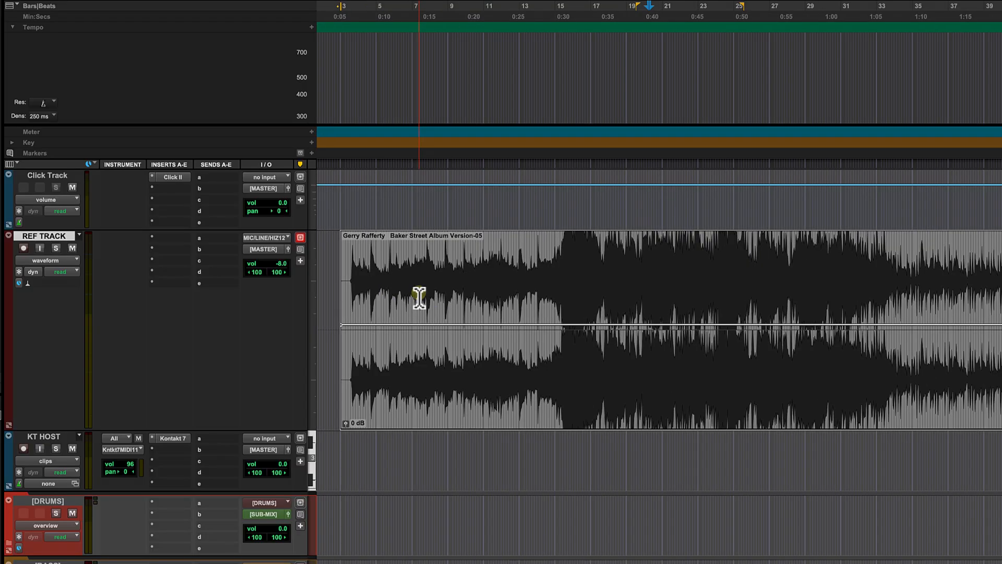
{"action": "scroll", "coordinate": [452, 305], "scroll_direction": "left", "scroll_amount": 3}
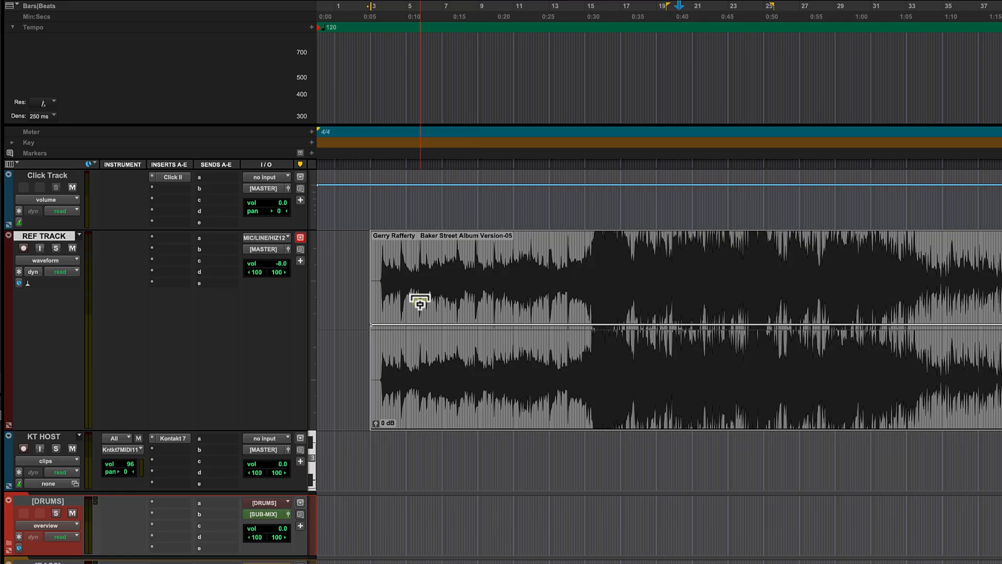
{"action": "scroll", "coordinate": [420, 301], "scroll_direction": "up", "scroll_amount": 5}
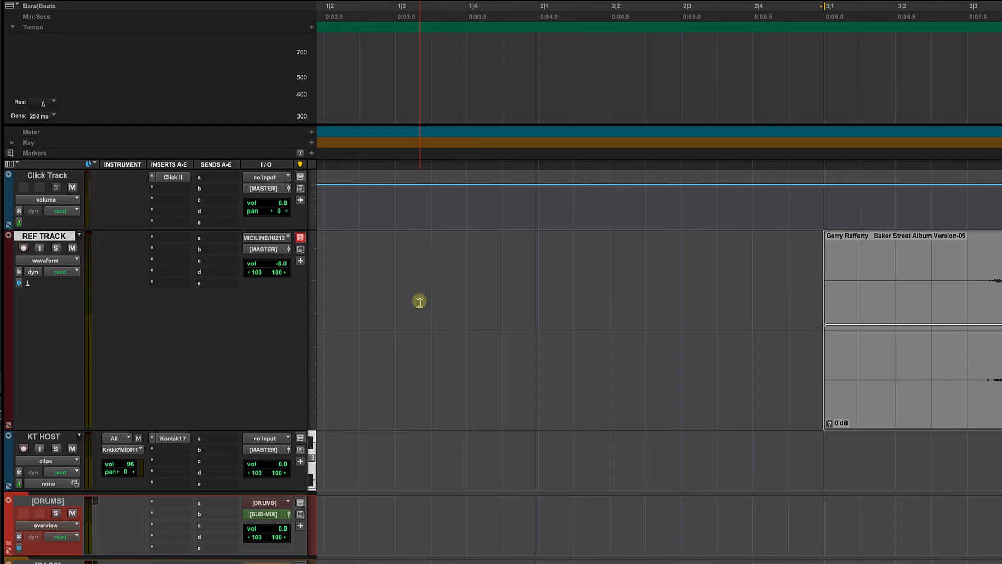
{"action": "scroll", "coordinate": [420, 302], "scroll_direction": "up", "scroll_amount": 2}
{"action": "scroll", "coordinate": [420, 301], "scroll_direction": "right", "scroll_amount": 10}
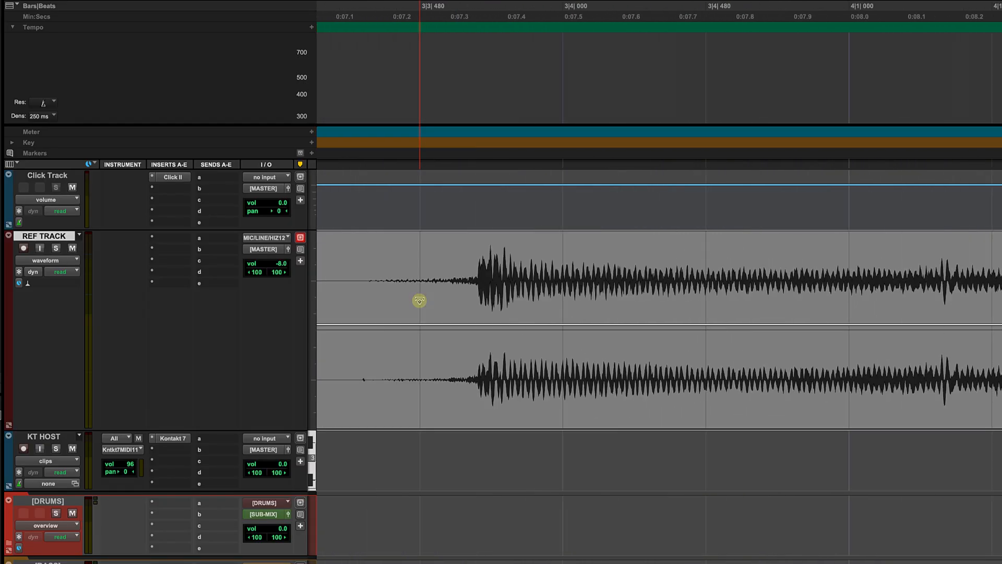
{"action": "scroll", "coordinate": [420, 301], "scroll_direction": "left", "scroll_amount": 4}
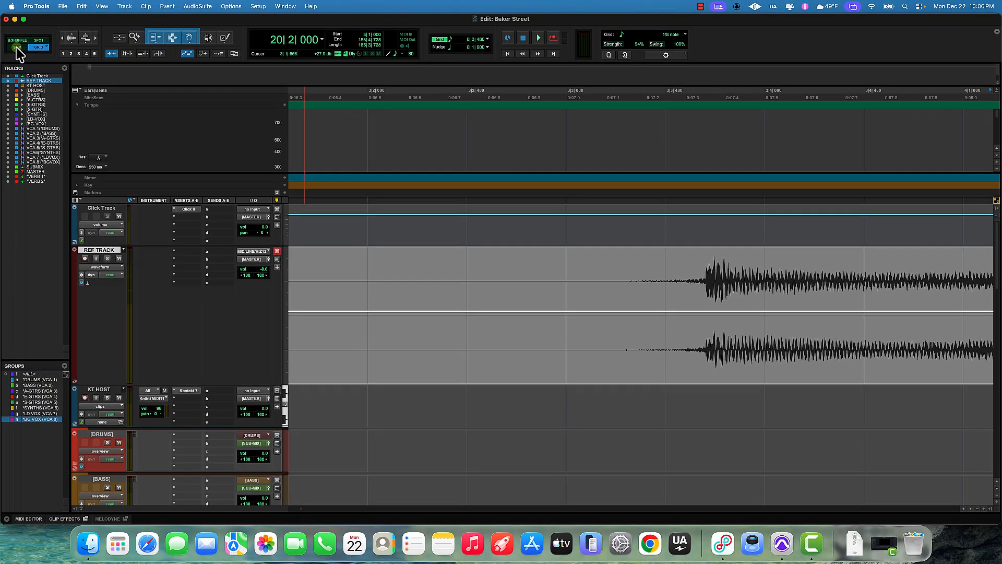
{"action": "left_click", "coordinate": [17, 47]}
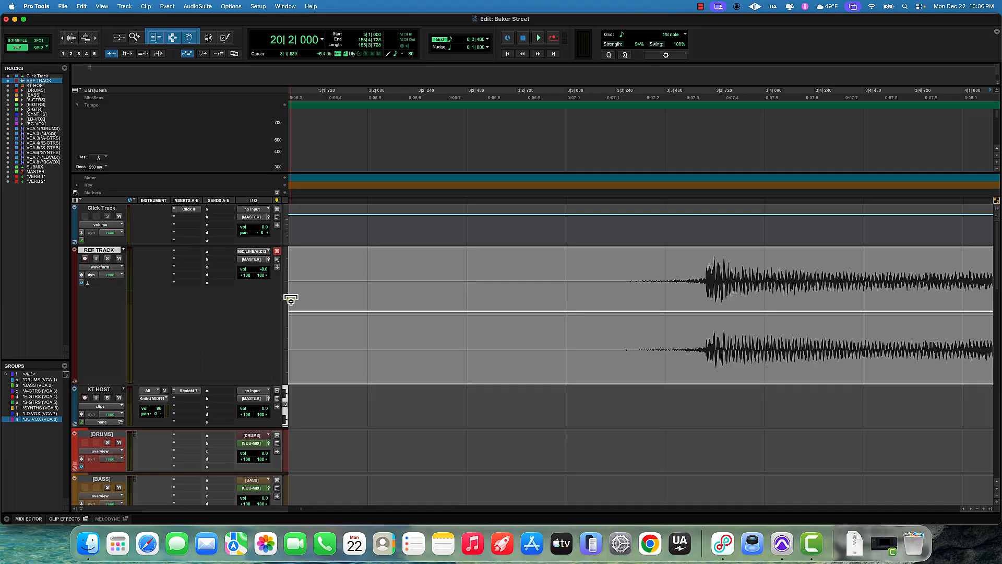
{"action": "left_click_drag", "start_coordinate": [291, 299], "coordinate": [504, 279]}
Step: Play back the opening of the song clip to check where its first beat falls
{"action": "key", "text": "space"}
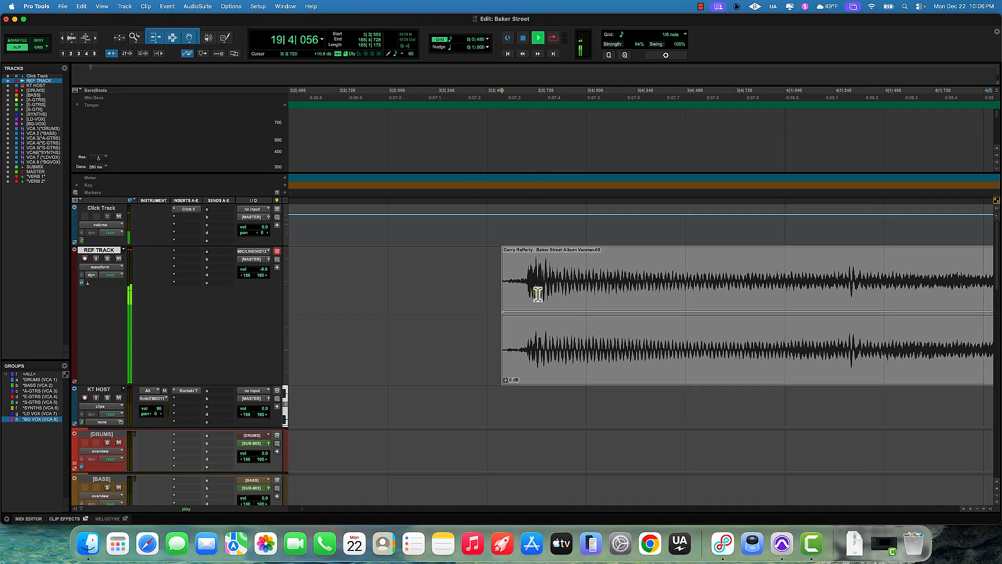
{"action": "key", "text": "space"}
{"action": "left_click", "coordinate": [441, 94]}
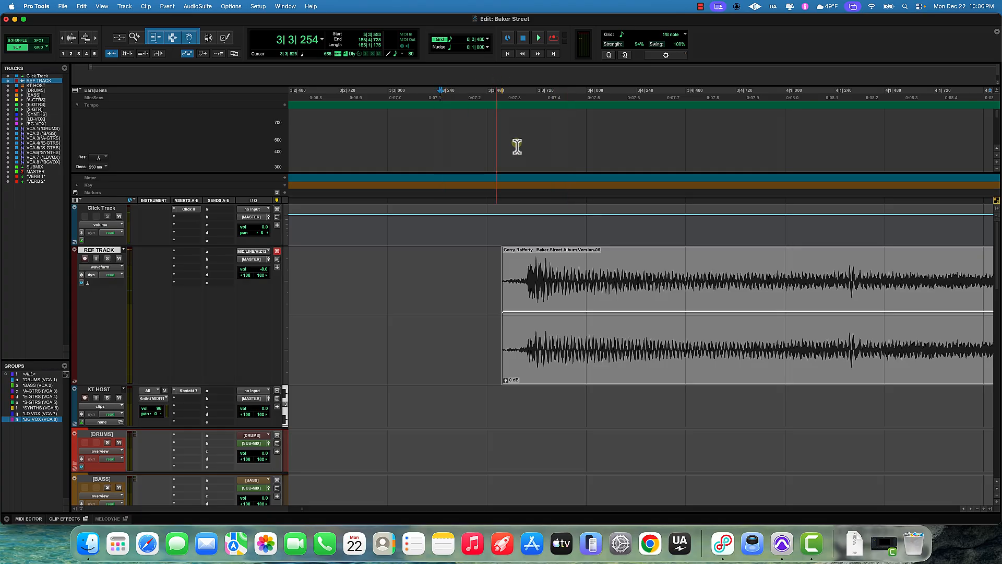
{"action": "key", "text": "space"}
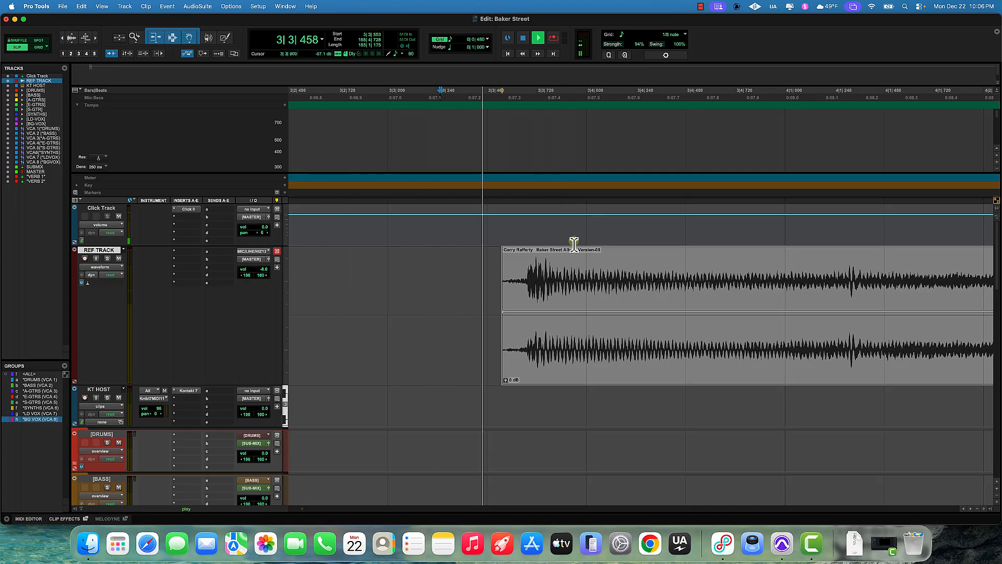
{"action": "key", "text": "space"}
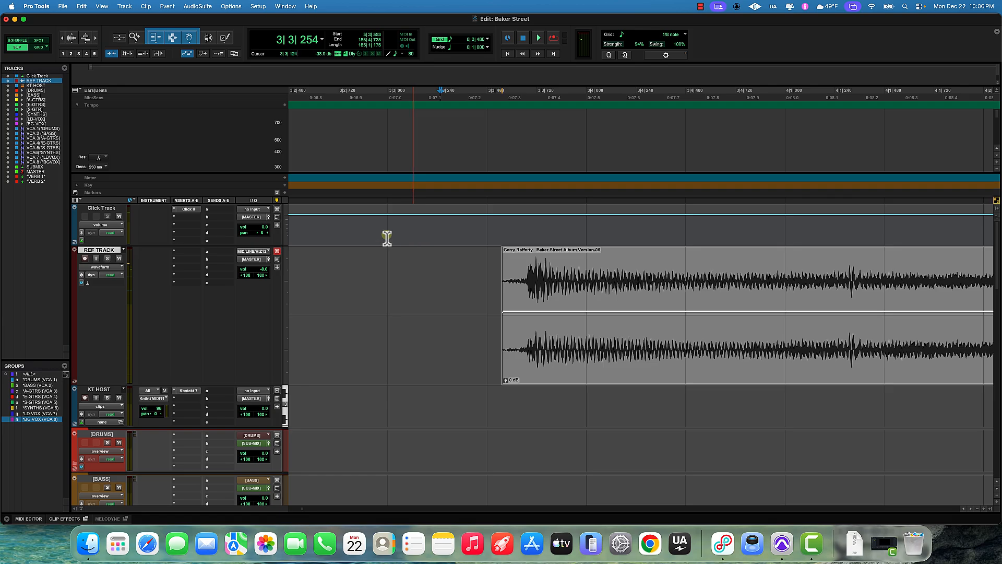
Step: Switch to Grid mode, zoom out, and slide the song clip earlier so it starts at bar 1
{"action": "left_click", "coordinate": [39, 47]}
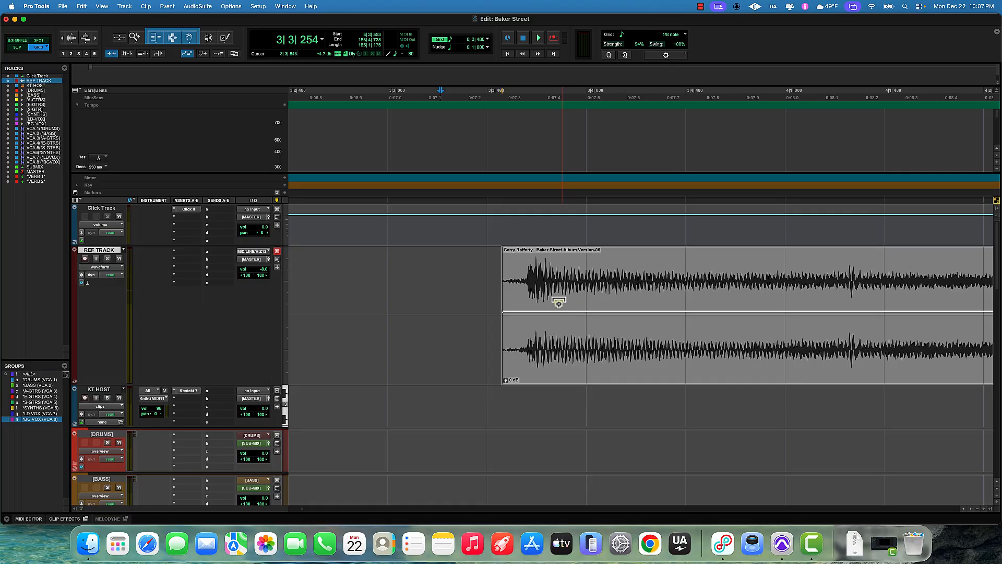
{"action": "key", "text": "r"}
{"action": "key", "text": "r"}
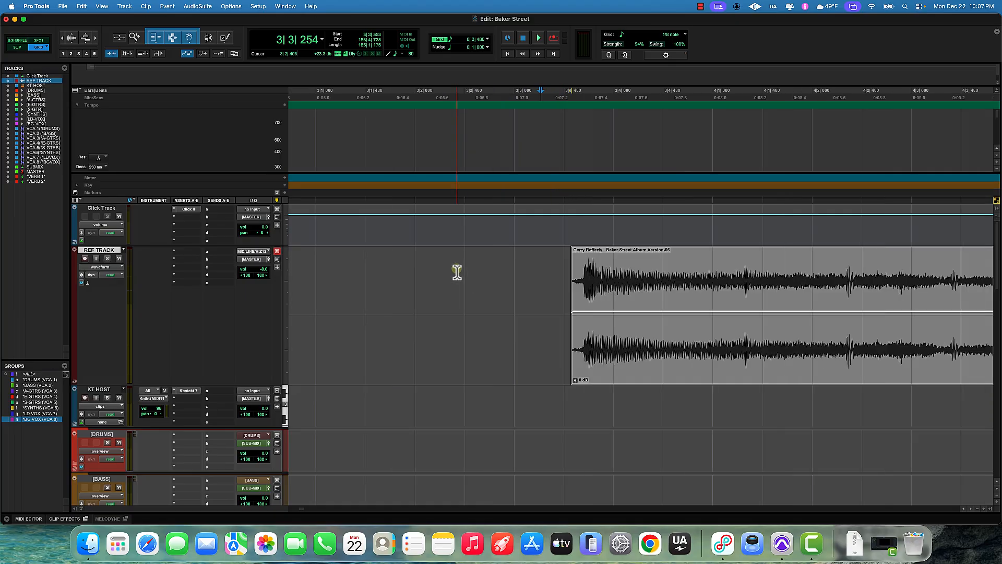
{"action": "key", "text": "r"}
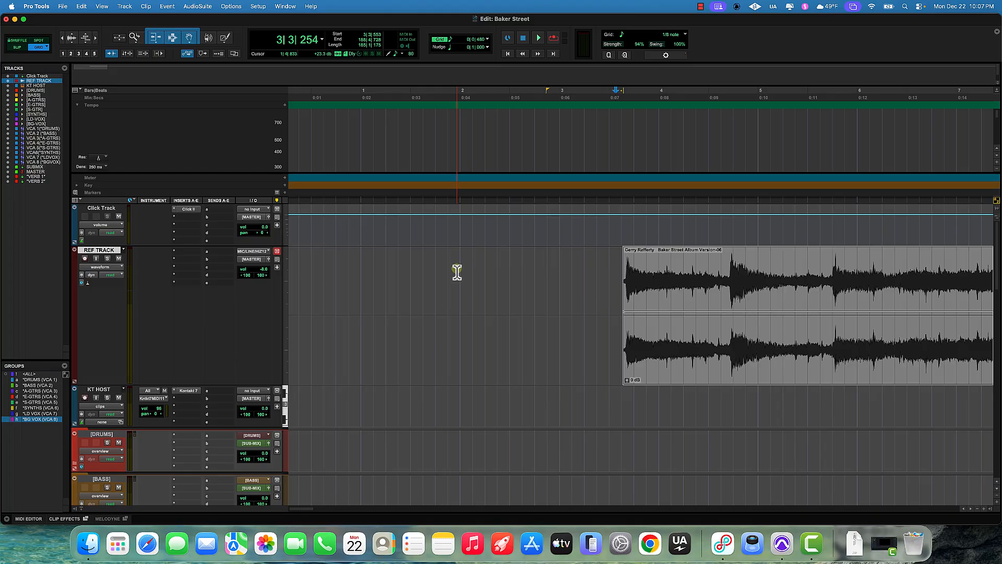
{"action": "left_click_drag", "start_coordinate": [672, 369], "coordinate": [411, 371]}
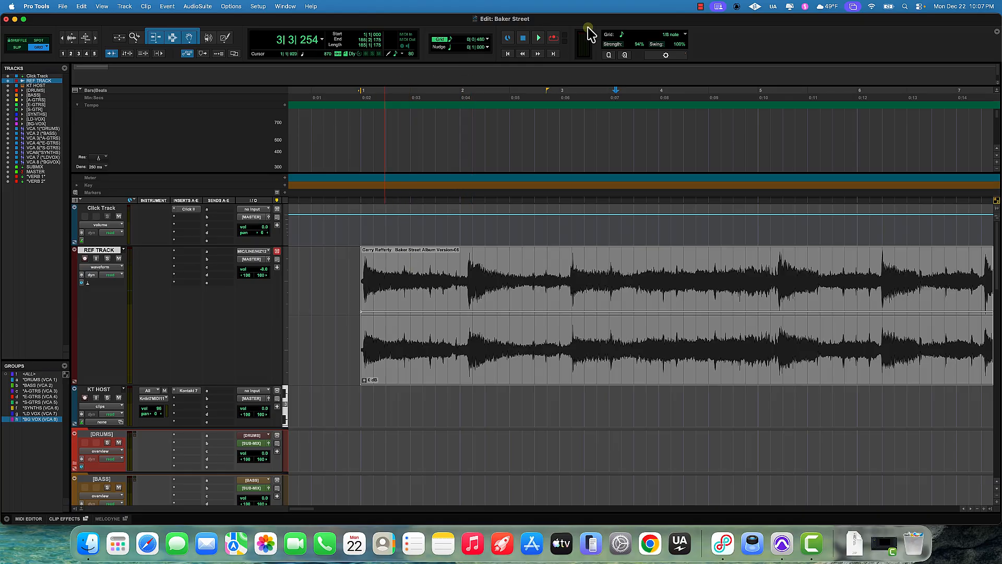
Step: Play back the song from the session start to audition the clip's alignment
{"action": "left_click", "coordinate": [508, 54]}
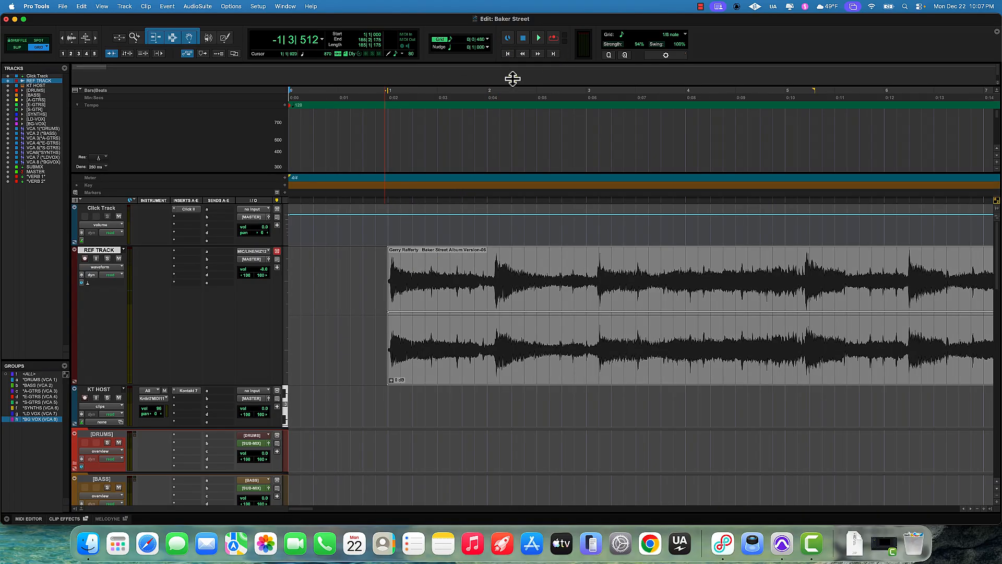
{"action": "key", "text": "space"}
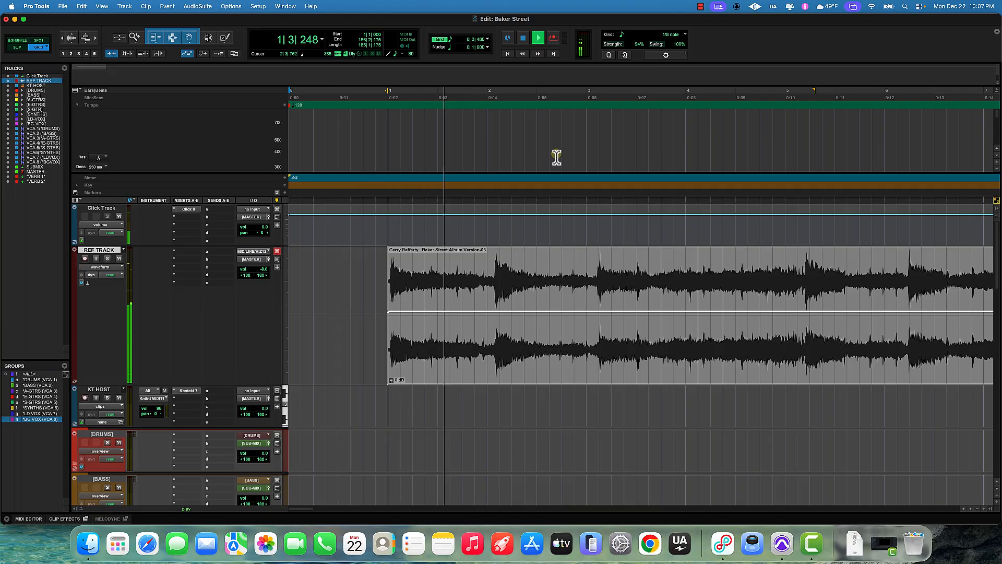
{"action": "key", "text": "space"}
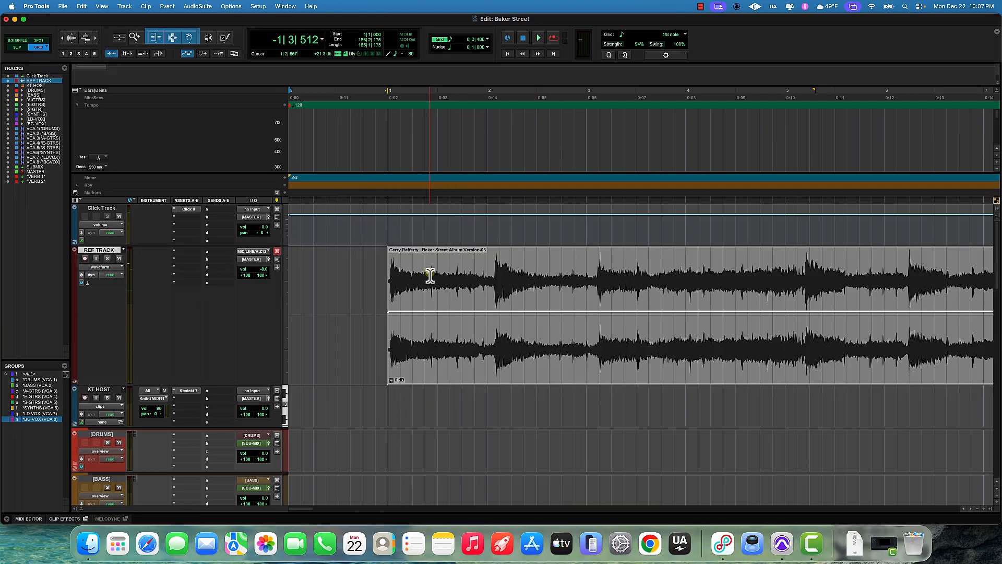
Step: Zoom in on the clip start and, in Slip mode, nudge the song clip slightly later
{"action": "key", "text": "super+bracketright"}
{"action": "key", "text": "super+bracketright"}
{"action": "key", "text": "super+bracketright"}
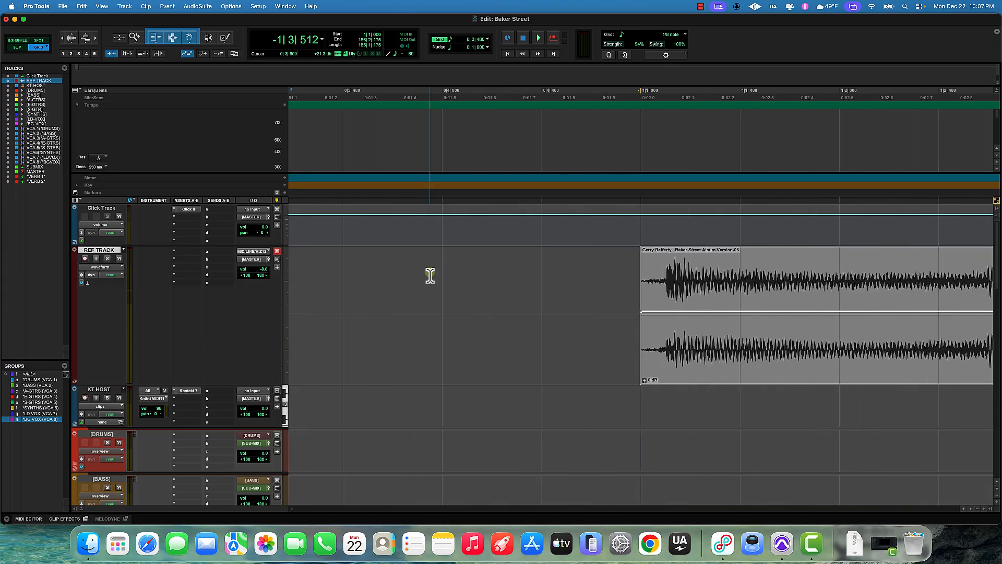
{"action": "left_click", "coordinate": [17, 47]}
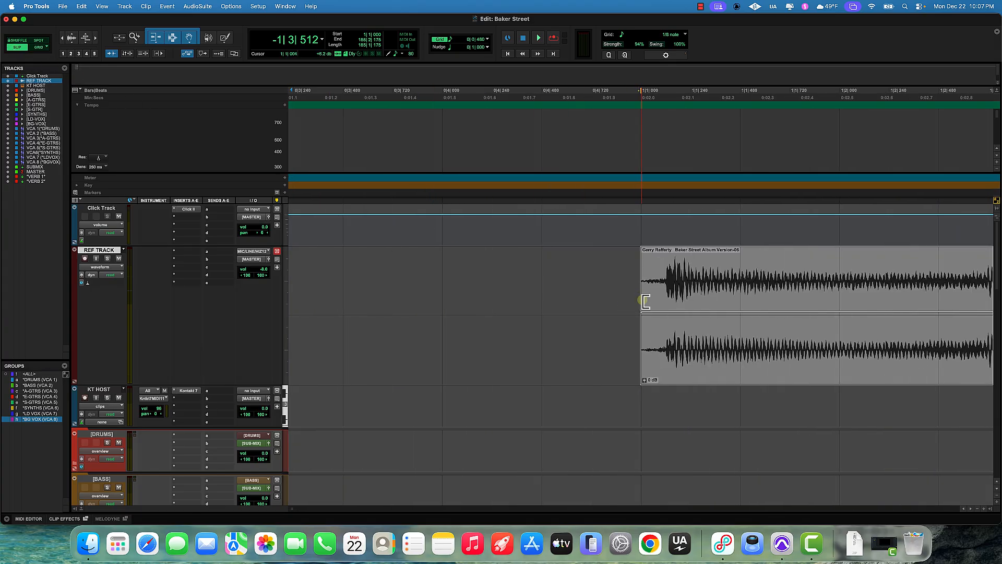
{"action": "left_click_drag", "start_coordinate": [642, 302], "coordinate": [664, 308]}
Step: Play back the intro again from a point in the ruler to check the clip's timing
{"action": "key", "text": "space"}
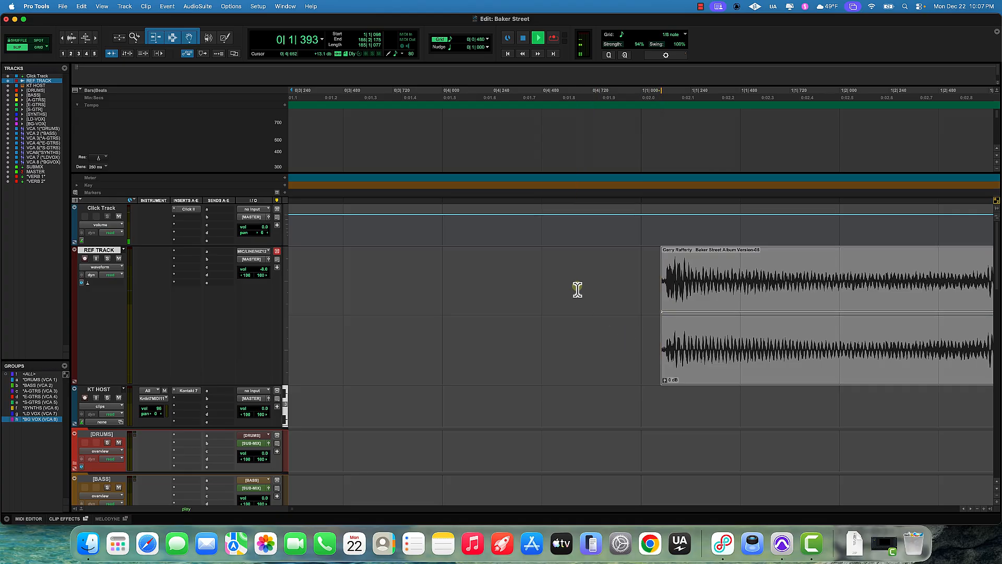
{"action": "key", "text": "space"}
{"action": "left_click", "coordinate": [525, 92]}
{"action": "key", "text": "space"}
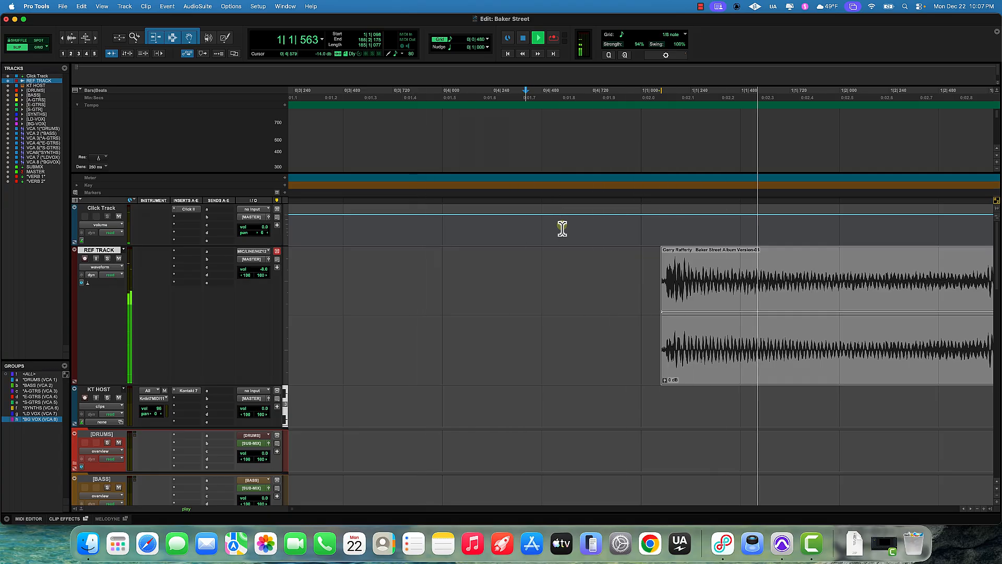
{"action": "key", "text": "space"}
Step: Slide the song clip earlier in Slip mode, switch back to Grid mode, zoom out and select the clip
{"action": "left_click_drag", "start_coordinate": [705, 360], "coordinate": [473, 352]}
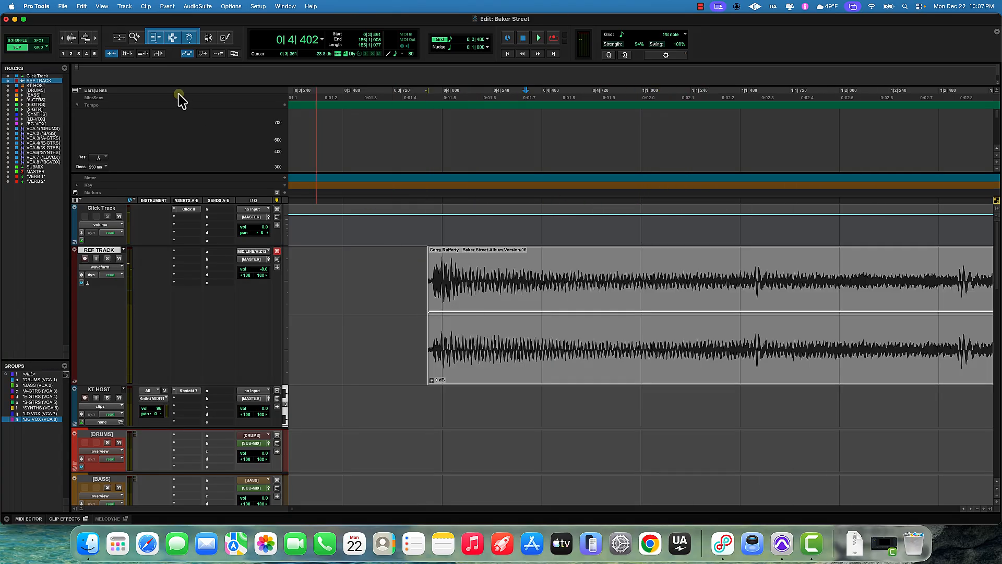
{"action": "left_click", "coordinate": [39, 47]}
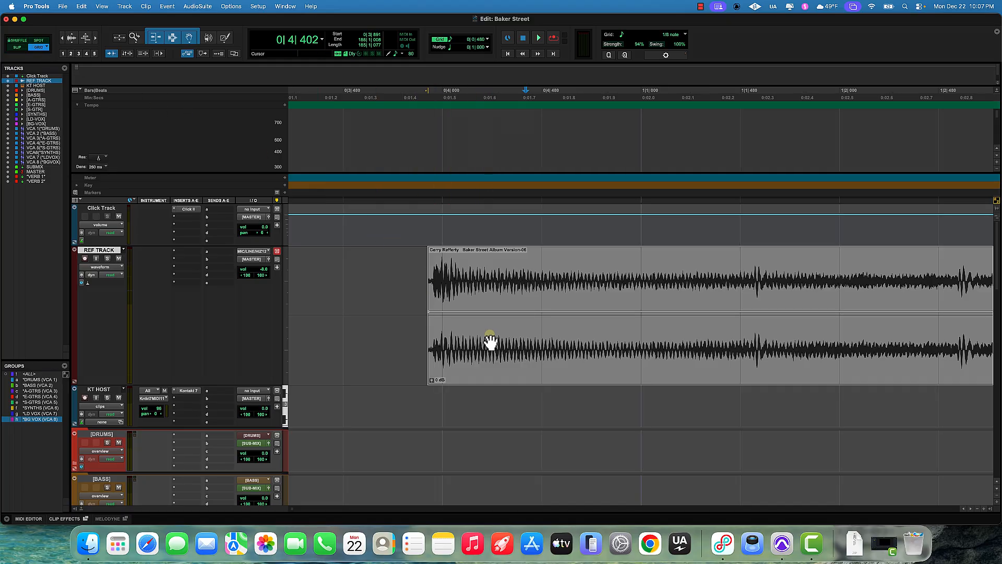
{"action": "key", "text": "super+bracketleft"}
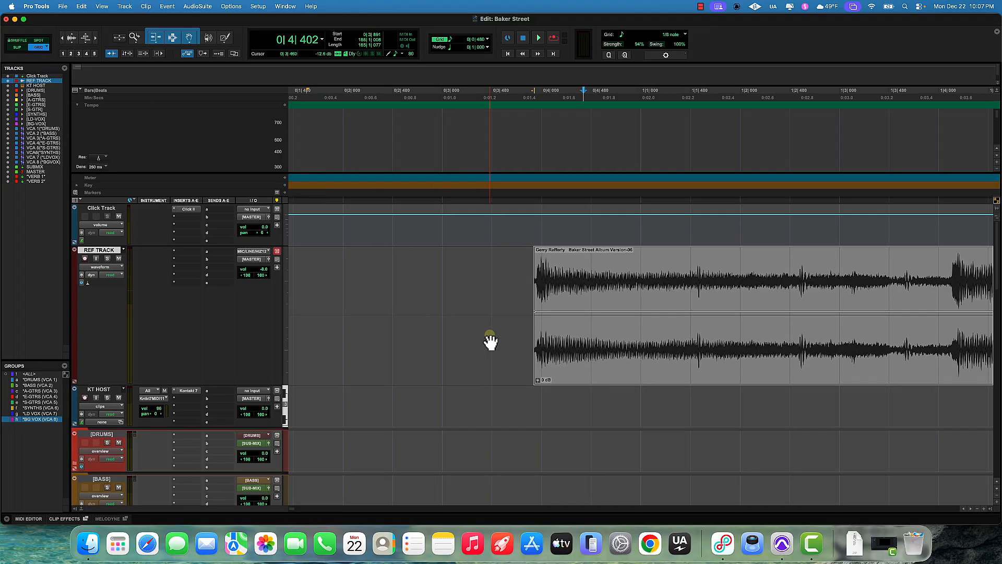
{"action": "key", "text": "super+bracketleft"}
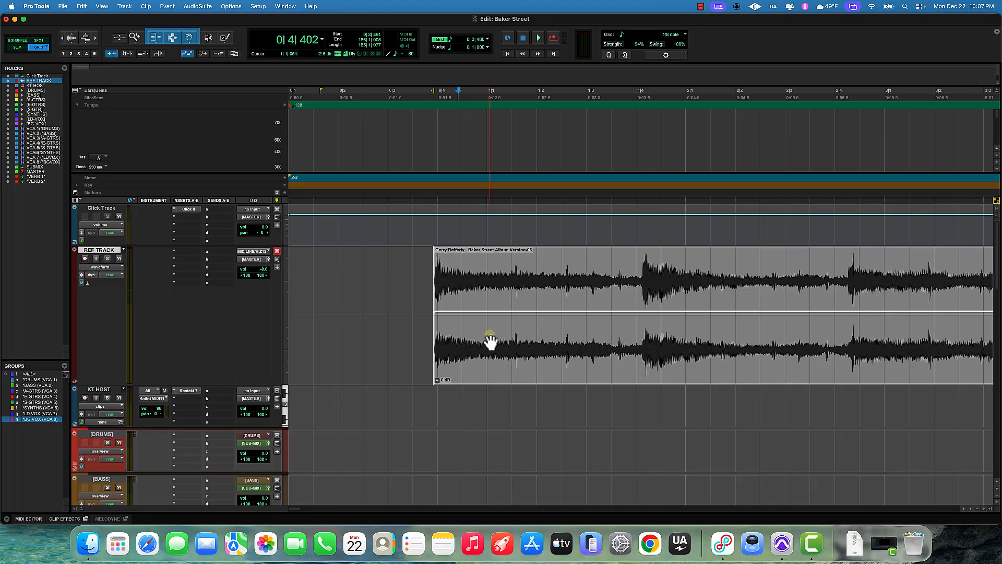
{"action": "key", "text": "super+bracketleft"}
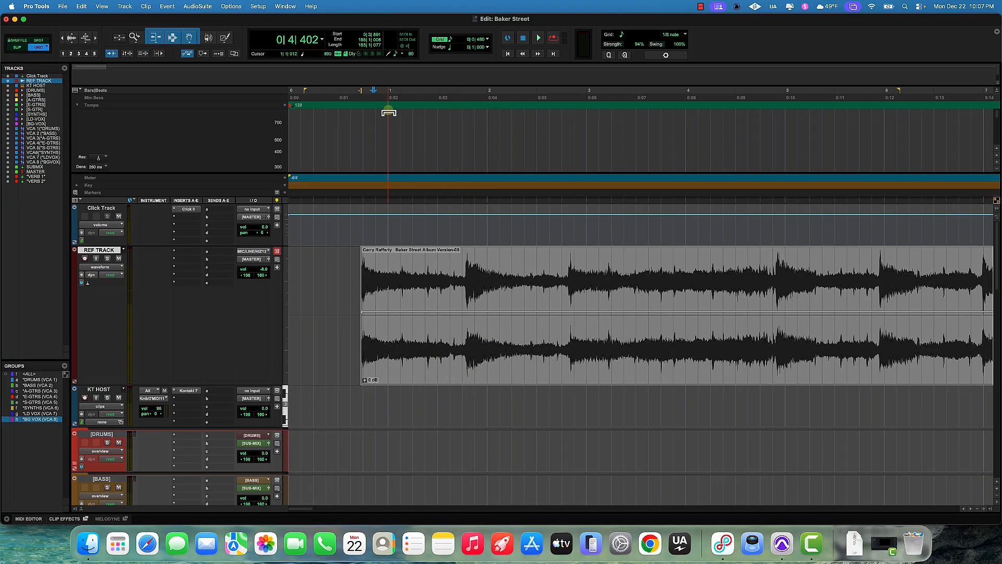
{"action": "left_click", "coordinate": [449, 355]}
{"action": "key", "text": "super+t"}
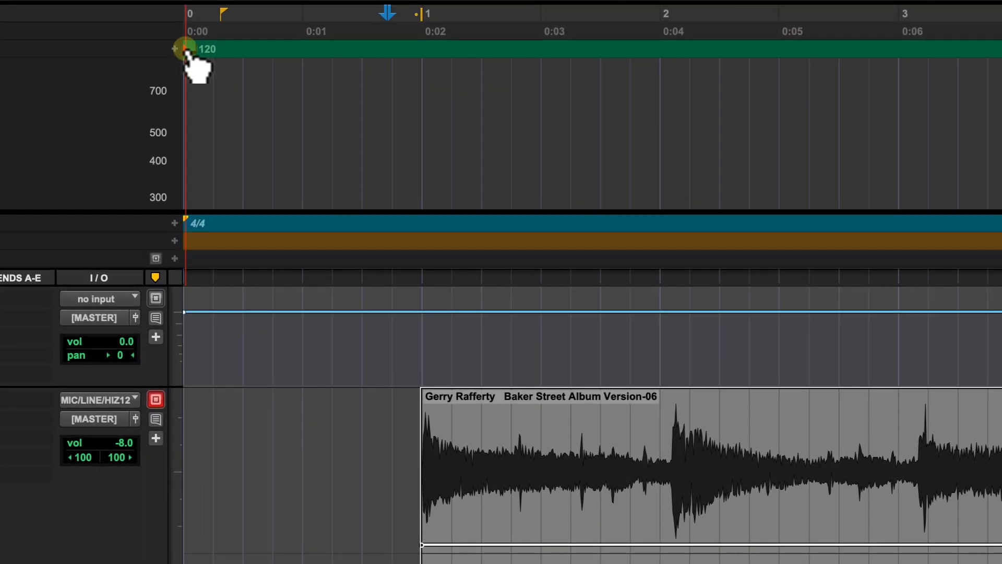
Step: Set the session's opening tempo marker to 115 BPM
{"action": "double_click", "coordinate": [186, 50]}
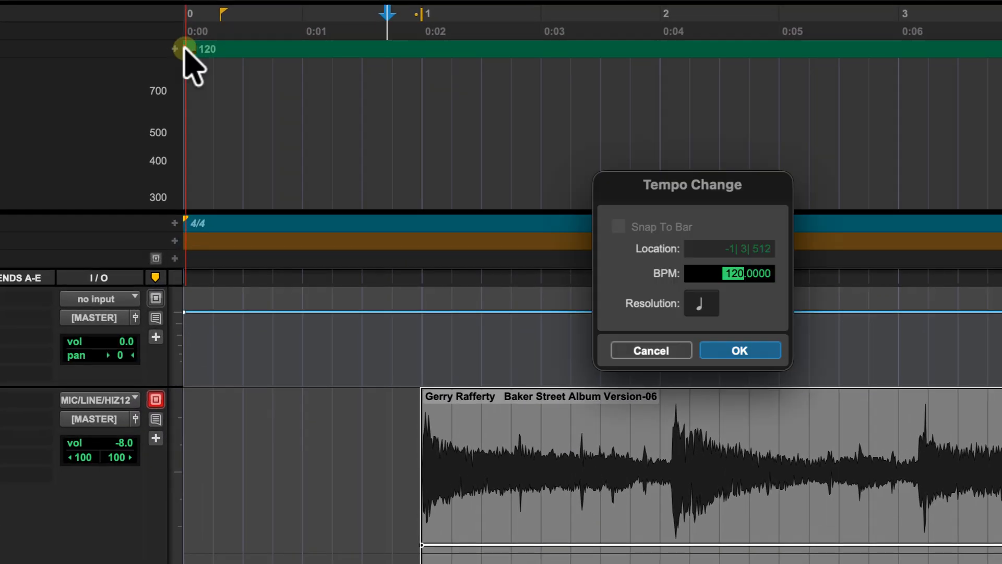
{"action": "type", "text": "11"}
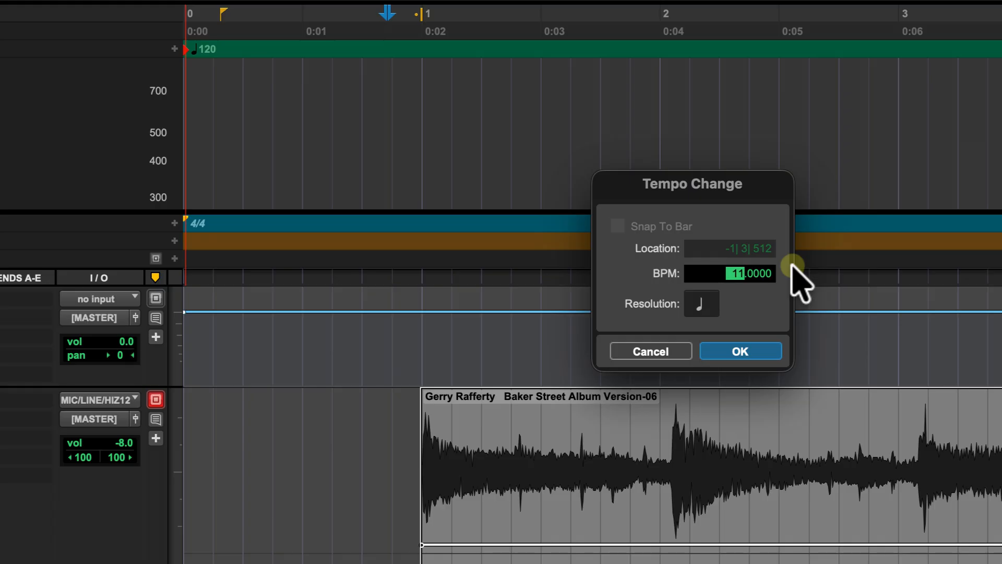
{"action": "type", "text": "5"}
{"action": "key", "text": "Return"}
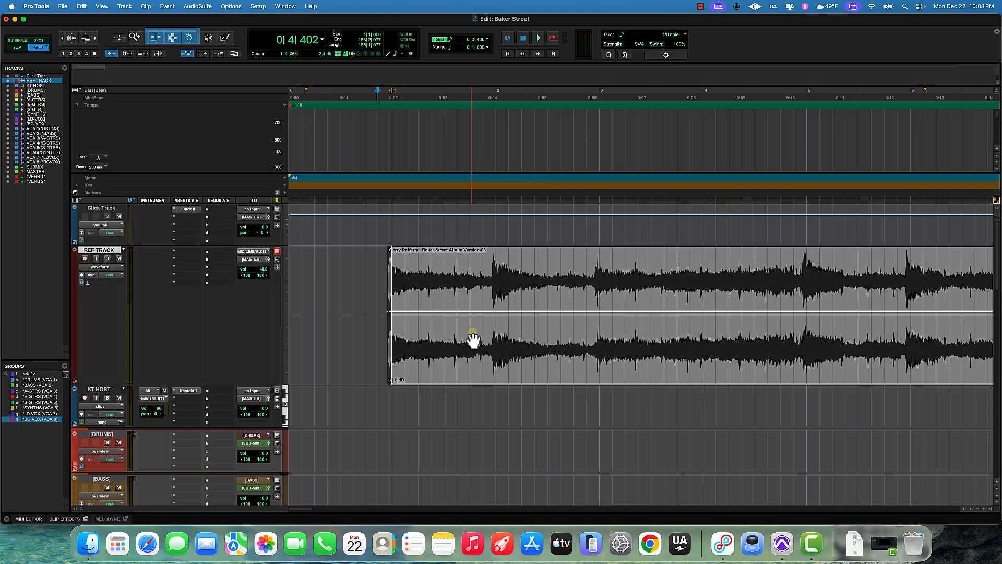
Step: Move the song clip slightly later on the grid and scan through the song to check its alignment with the bars
{"action": "mouse_move", "coordinate": [479, 369]}
{"action": "left_mouse_down"}
{"action": "mouse_move", "coordinate": [519, 369]}
{"action": "mouse_move", "coordinate": [490, 367]}
{"action": "left_mouse_up"}
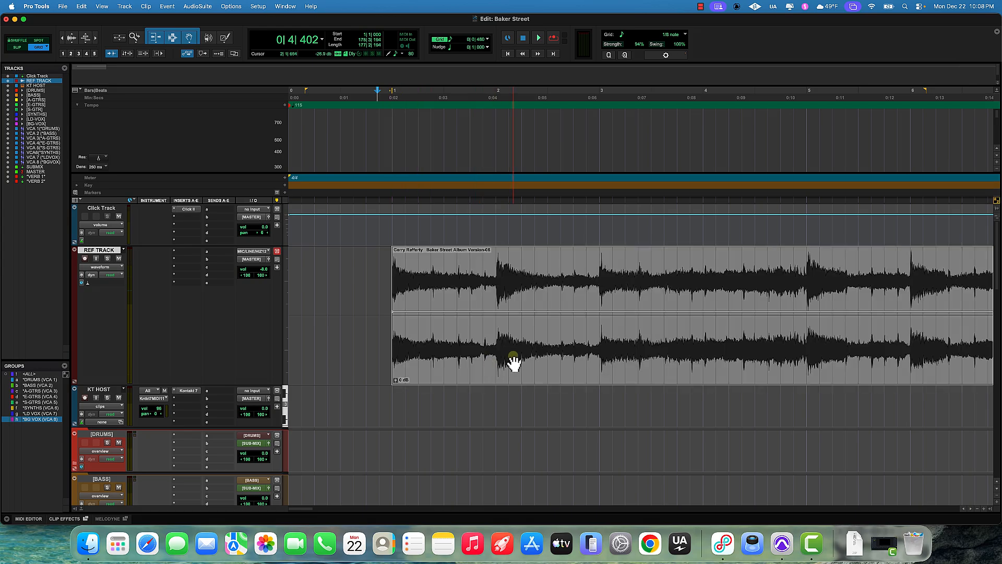
{"action": "scroll", "coordinate": [513, 268], "scroll_direction": "right", "scroll_amount": 5}
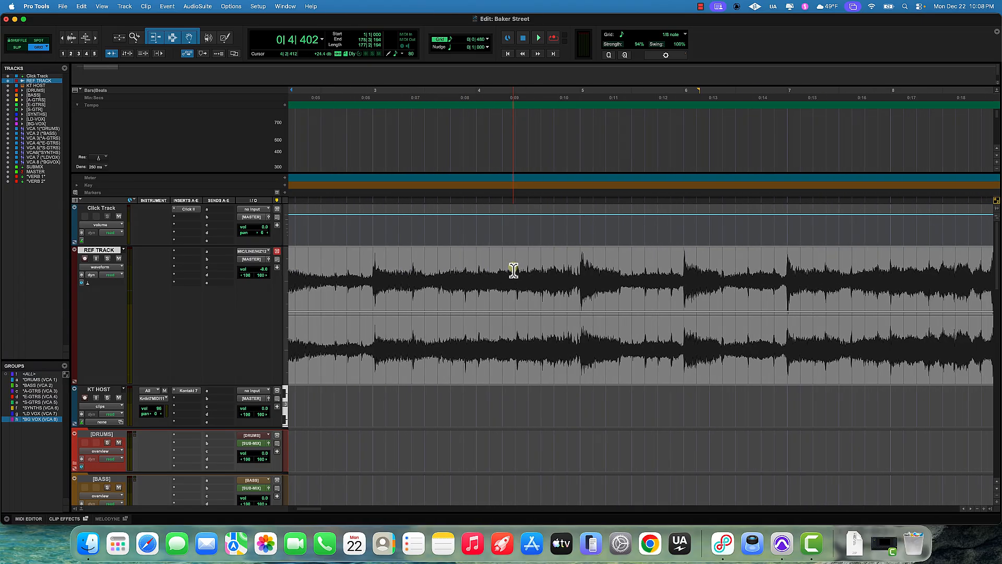
{"action": "scroll", "coordinate": [514, 270], "scroll_direction": "left", "scroll_amount": 5}
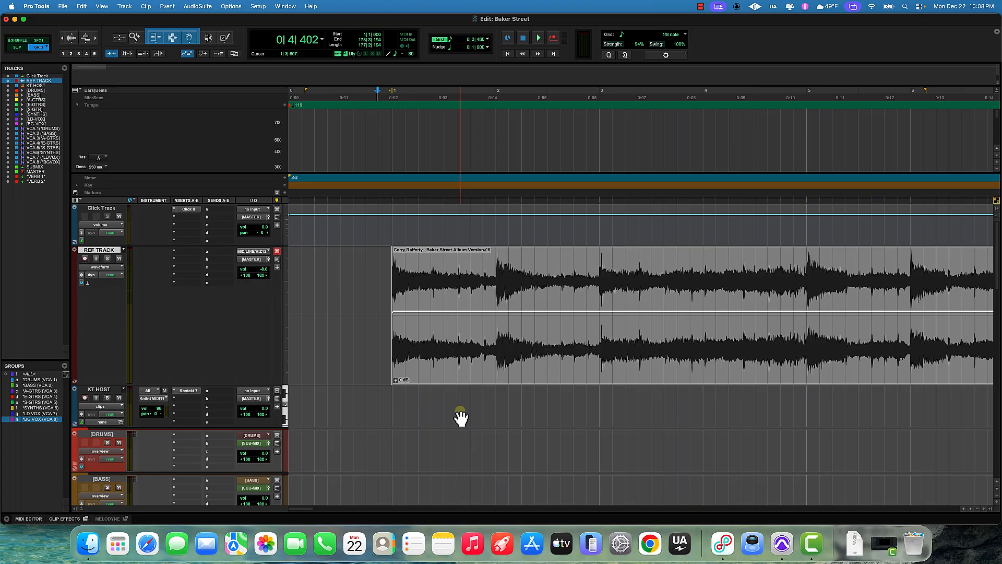
{"action": "scroll", "coordinate": [514, 313], "scroll_direction": "down", "scroll_amount": 5}
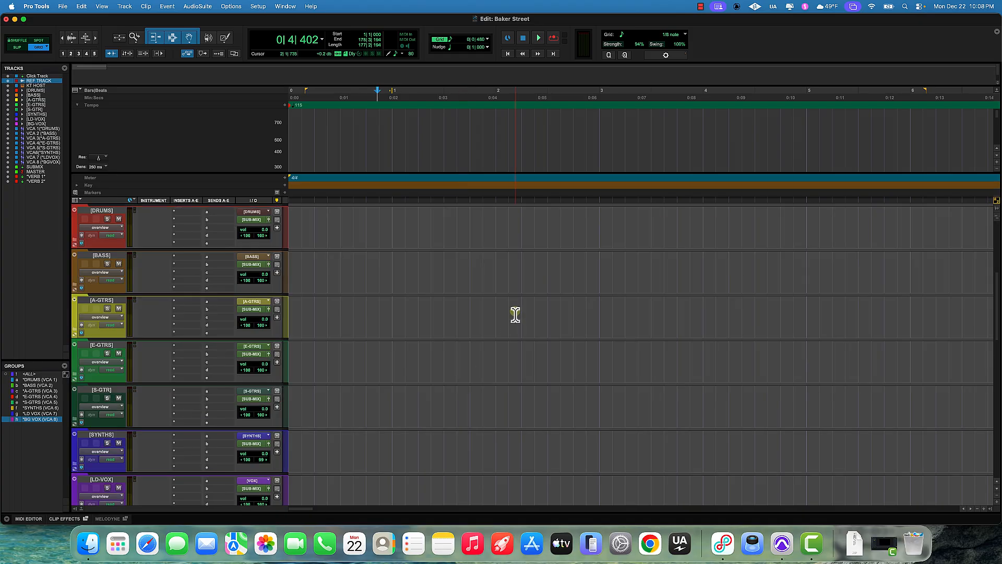
{"action": "scroll", "coordinate": [514, 314], "scroll_direction": "up", "scroll_amount": 5}
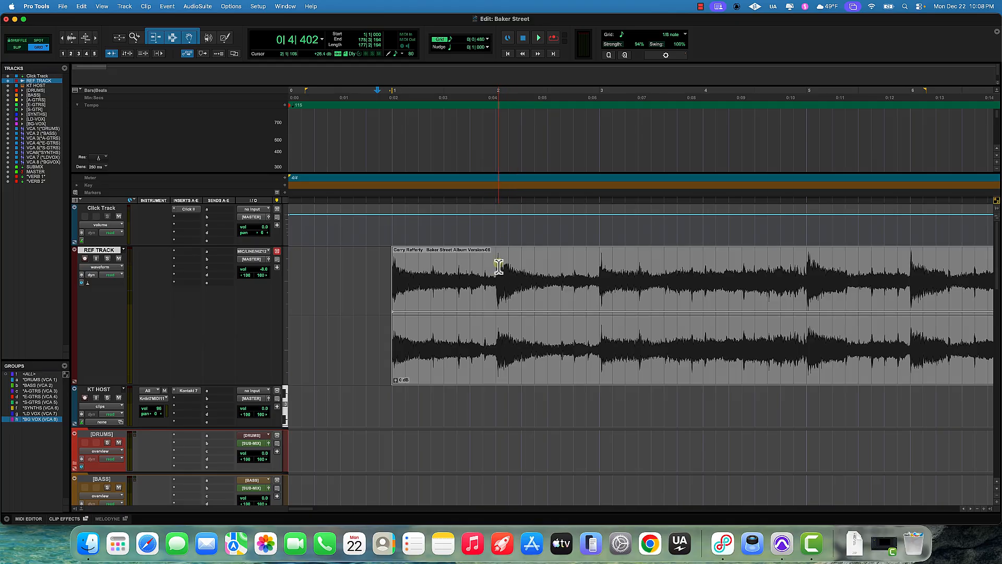
{"action": "scroll", "coordinate": [668, 342], "scroll_direction": "right", "scroll_amount": 5}
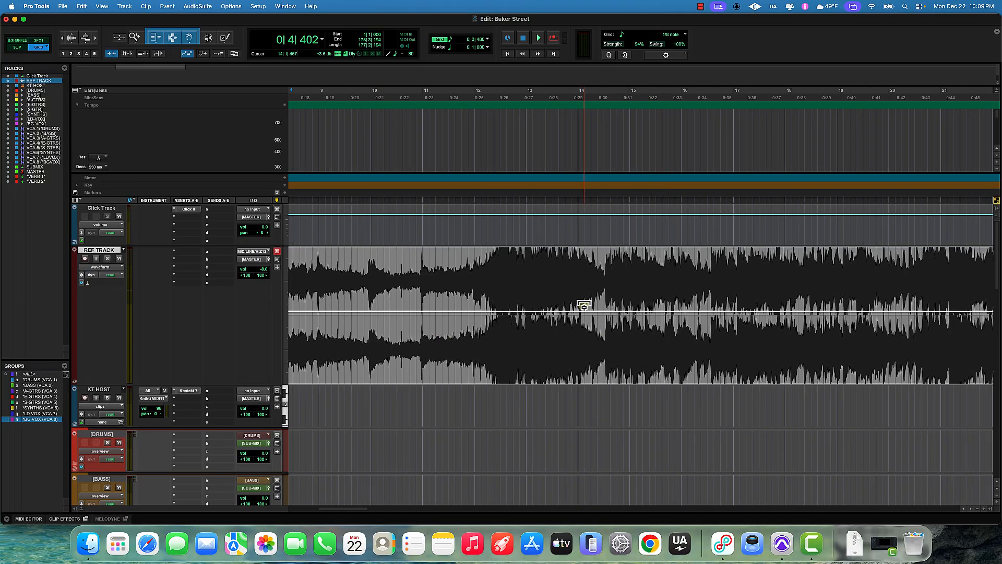
{"action": "left_click_drag", "start_coordinate": [546, 312], "coordinate": [546, 317]}
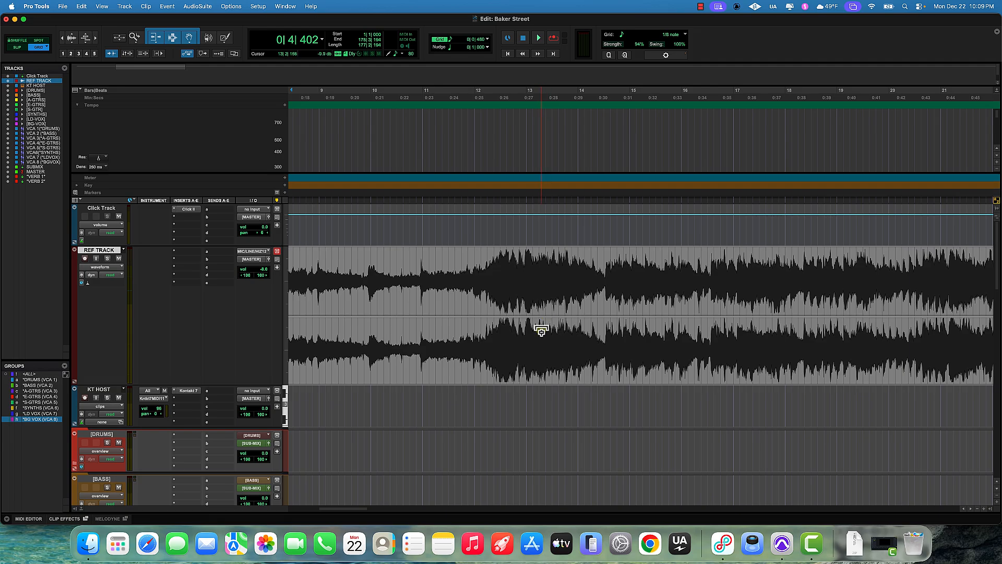
{"action": "scroll", "coordinate": [543, 326], "scroll_direction": "left", "scroll_amount": 10}
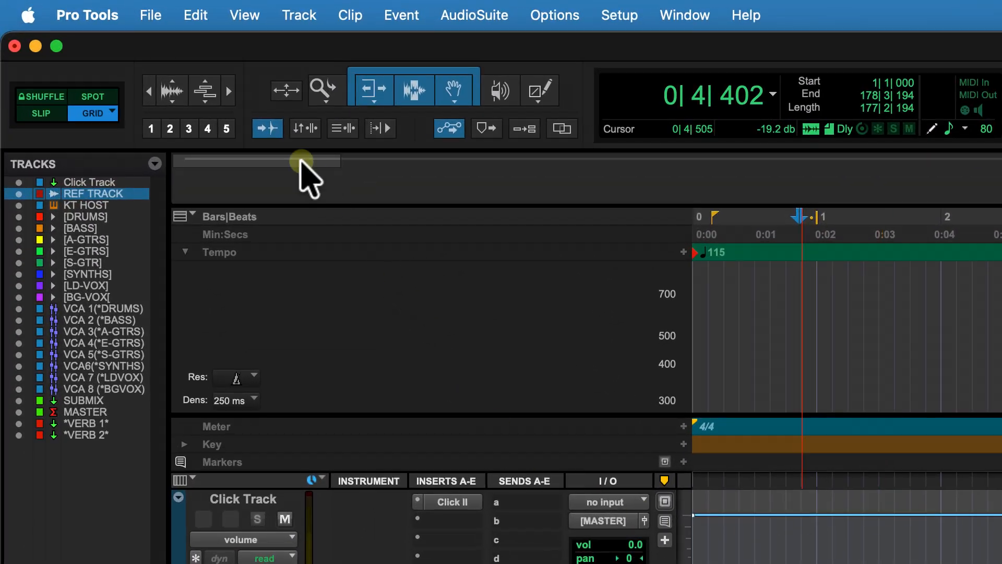
Step: Zoom out, select the song clip and step the cursor through its transients to examine where the downbeats fall
{"action": "left_click", "coordinate": [112, 53]}
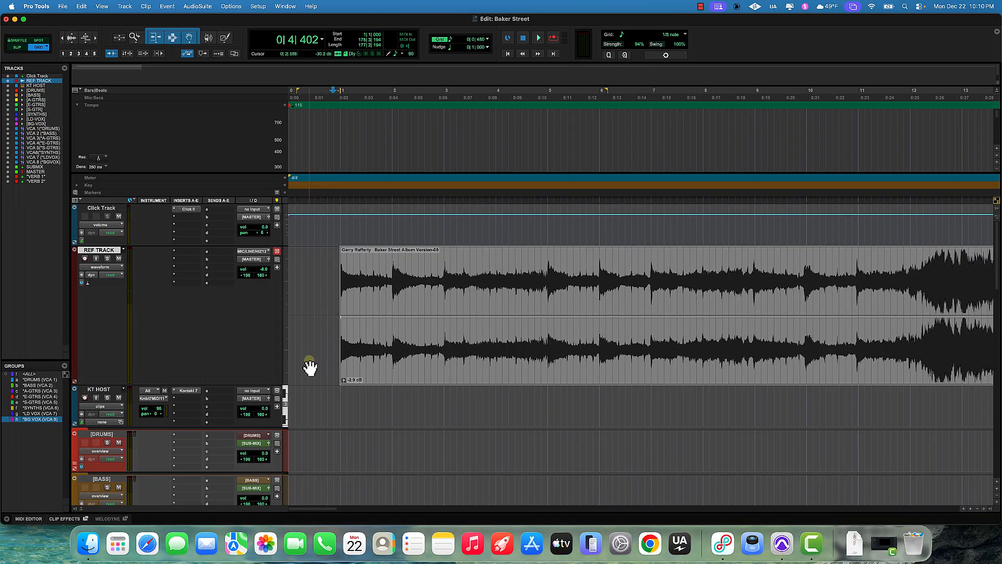
{"action": "left_click", "coordinate": [322, 345]}
{"action": "left_click", "coordinate": [320, 345]}
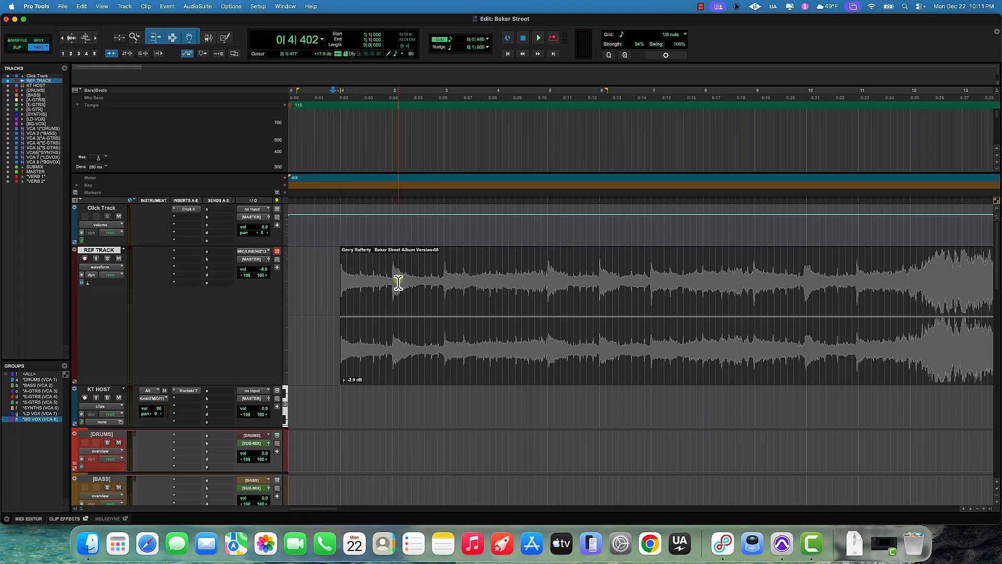
{"action": "left_click", "coordinate": [360, 252]}
{"action": "key", "text": "alt+Tab"}
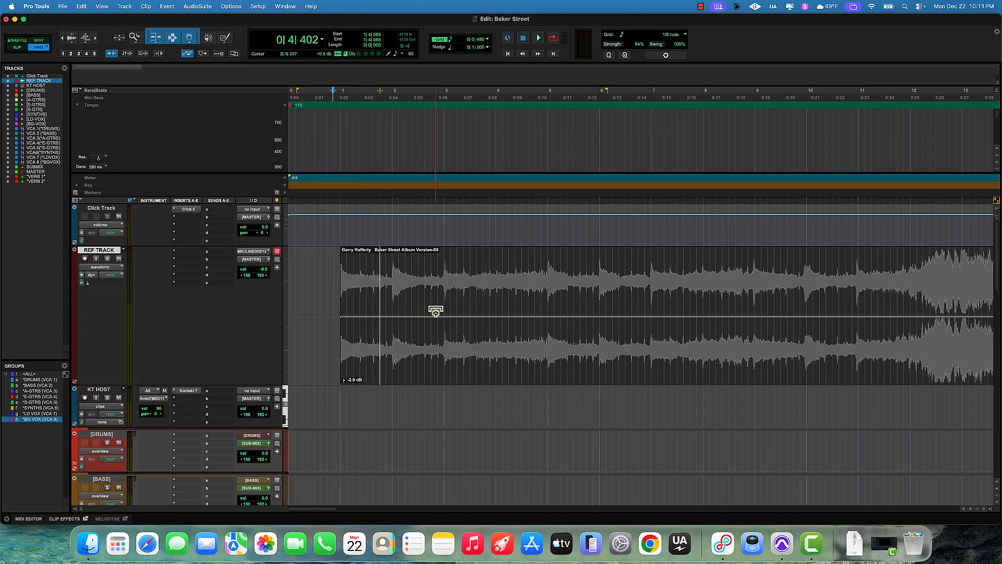
{"action": "scroll", "coordinate": [436, 312], "scroll_direction": "right", "scroll_amount": 2}
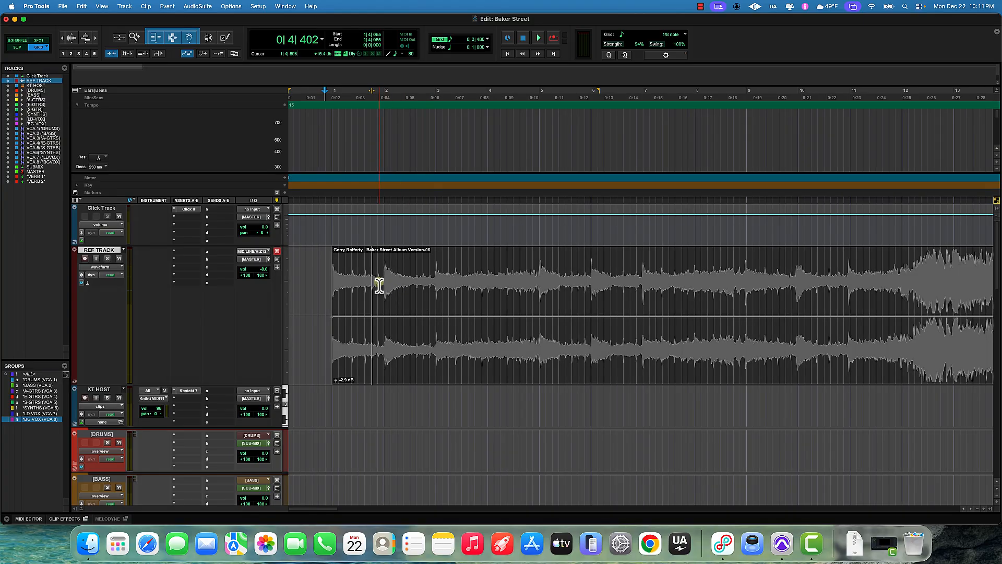
{"action": "scroll", "coordinate": [419, 310], "scroll_direction": "left", "scroll_amount": 2}
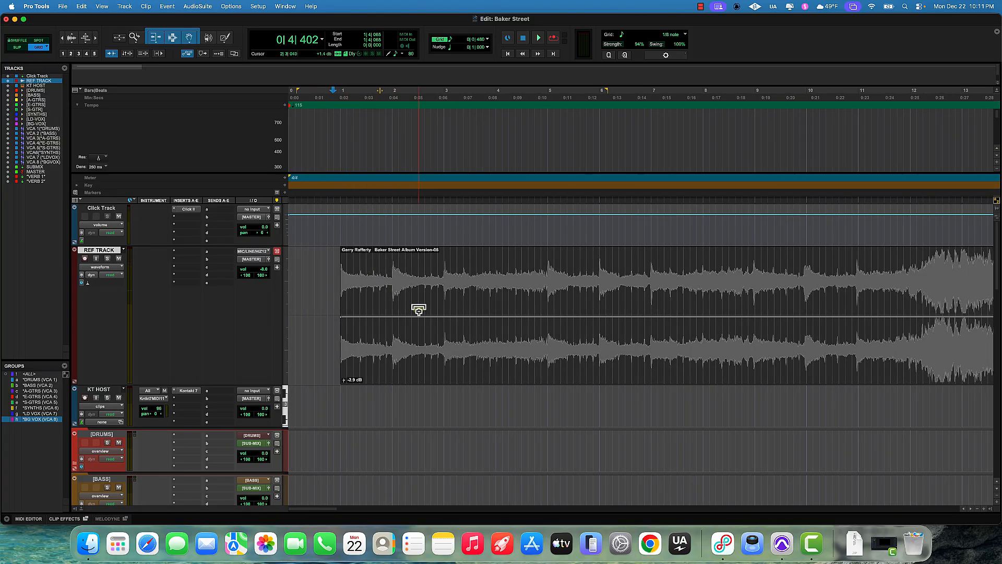
{"action": "key", "text": "Tab"}
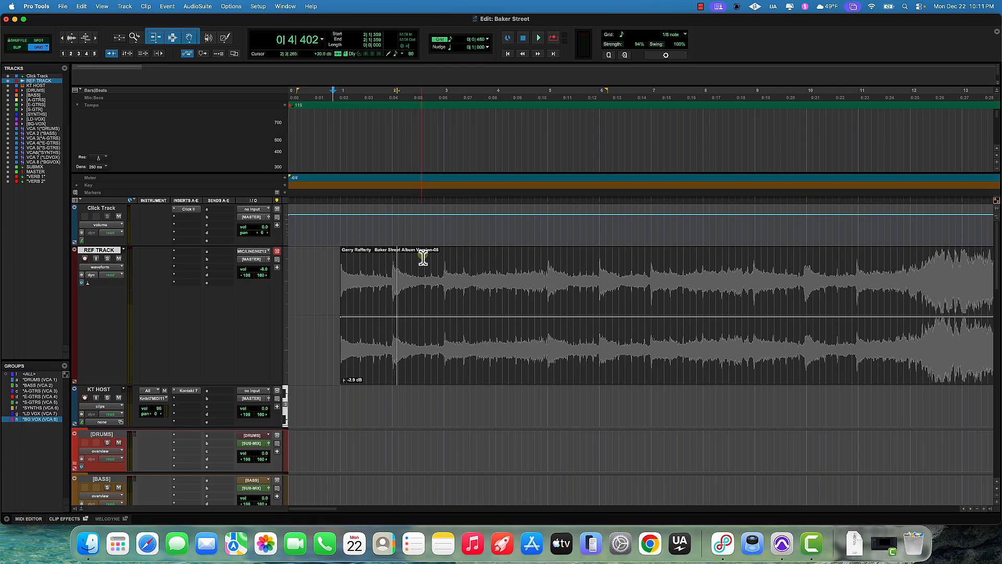
{"action": "key", "text": "Tab"}
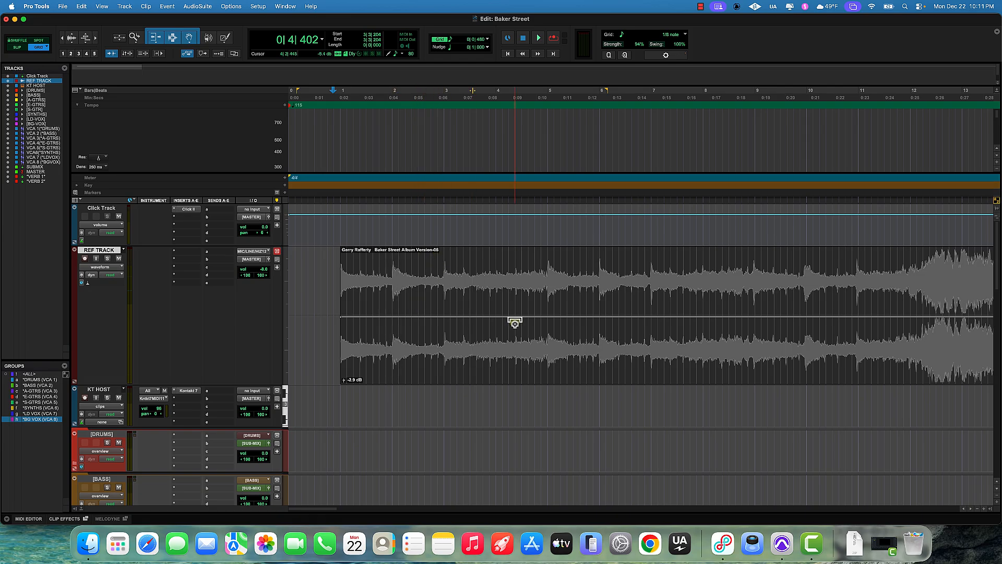
{"action": "key", "text": "Tab"}
{"action": "key", "text": "Tab"}
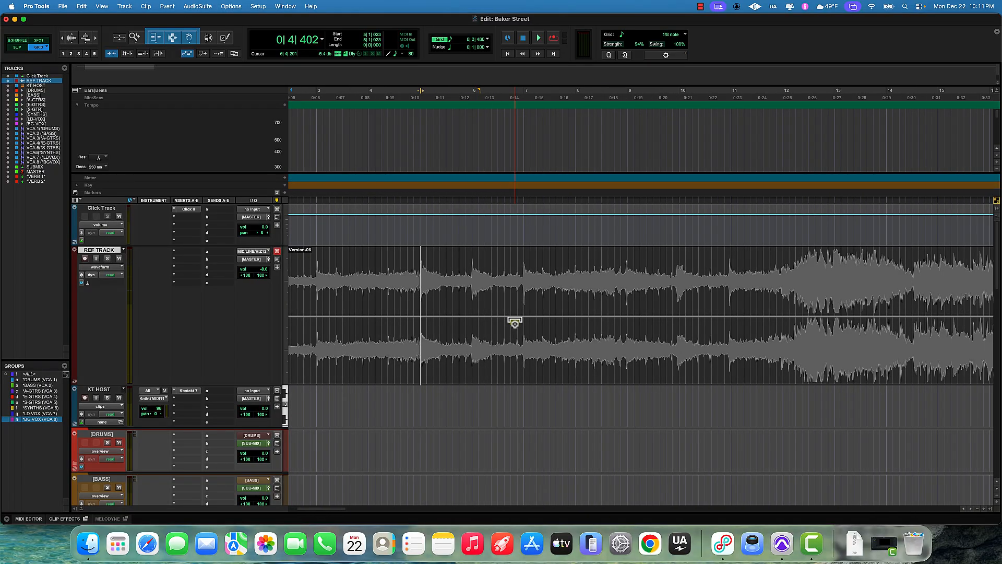
{"action": "scroll", "coordinate": [515, 323], "scroll_direction": "left", "scroll_amount": 3}
{"action": "scroll", "coordinate": [515, 323], "scroll_direction": "left", "scroll_amount": 2}
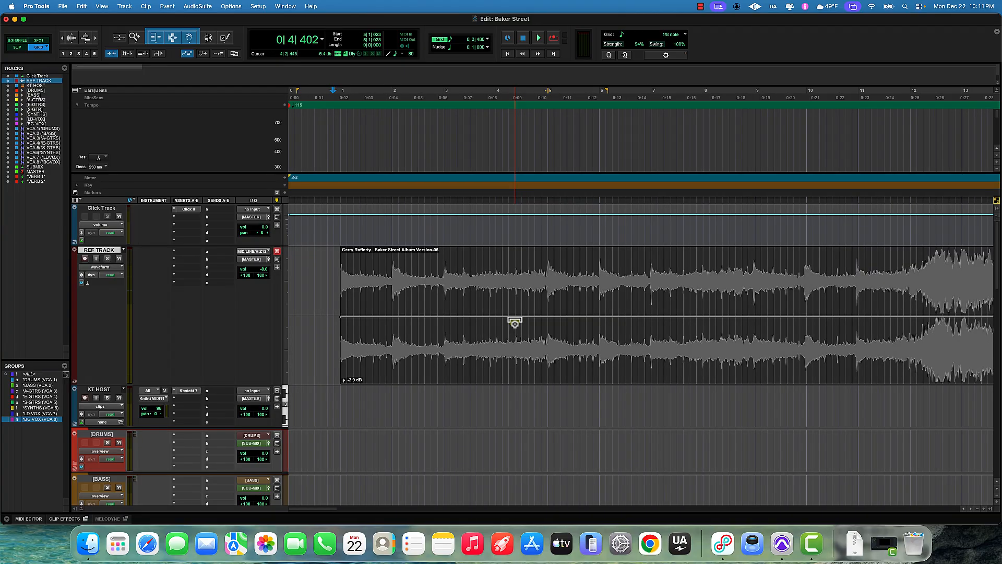
Step: Play the song zoomed in to listen to its downbeats against the bar grid
{"action": "key", "text": "space"}
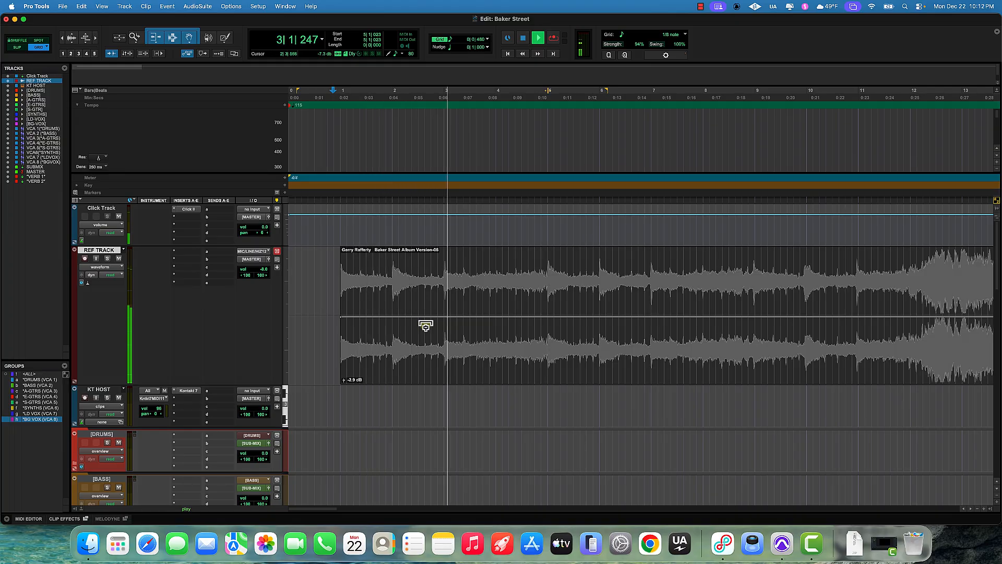
{"action": "key", "text": "super+bracketright"}
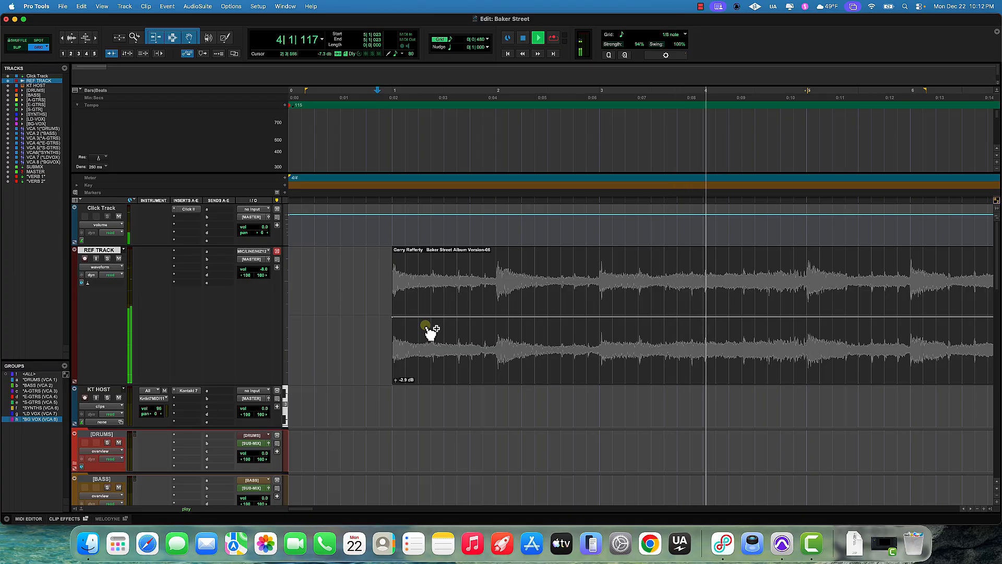
{"action": "scroll", "coordinate": [426, 328], "scroll_direction": "right", "scroll_amount": 10}
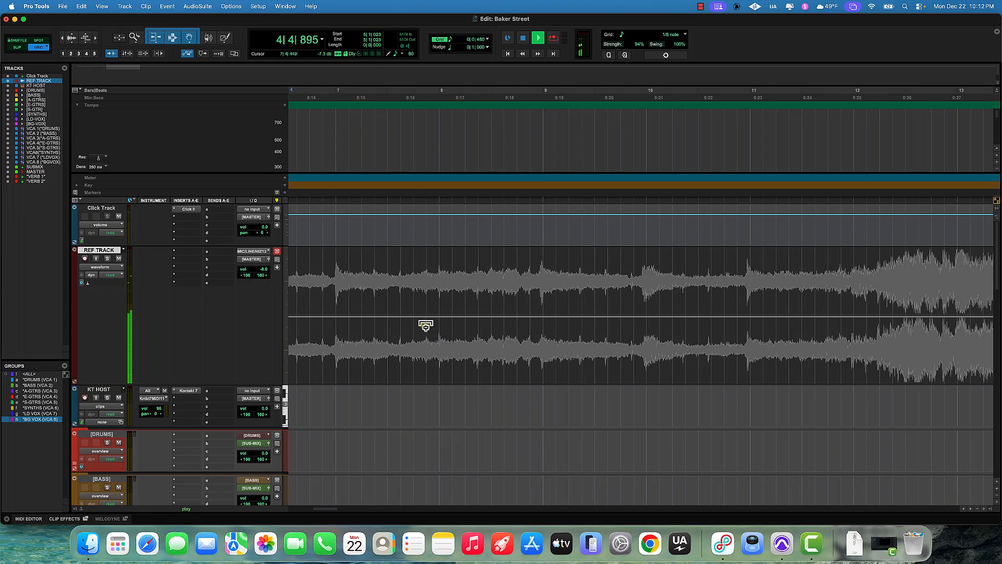
{"action": "scroll", "coordinate": [426, 325], "scroll_direction": "left", "scroll_amount": 2}
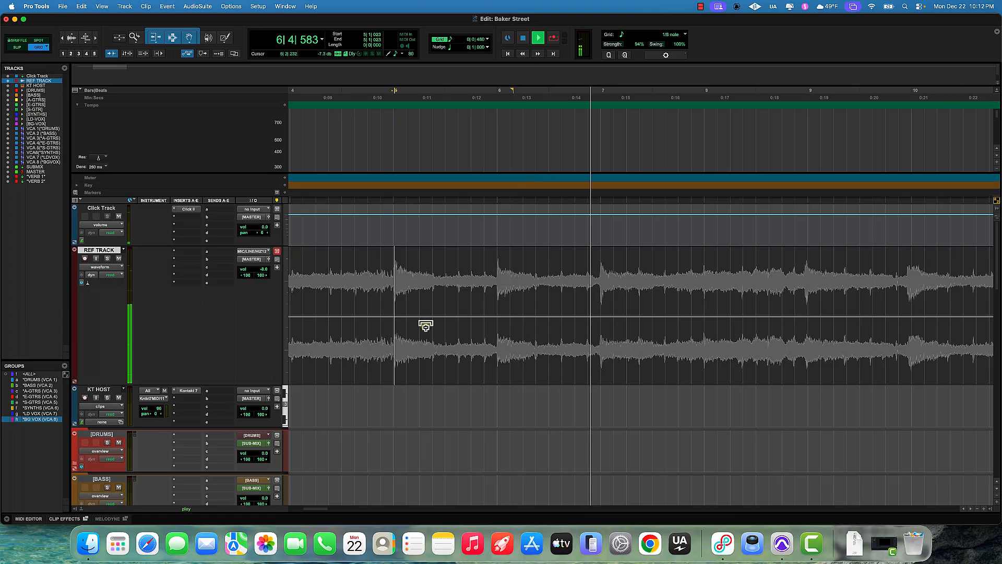
{"action": "scroll", "coordinate": [426, 326], "scroll_direction": "right", "scroll_amount": 5}
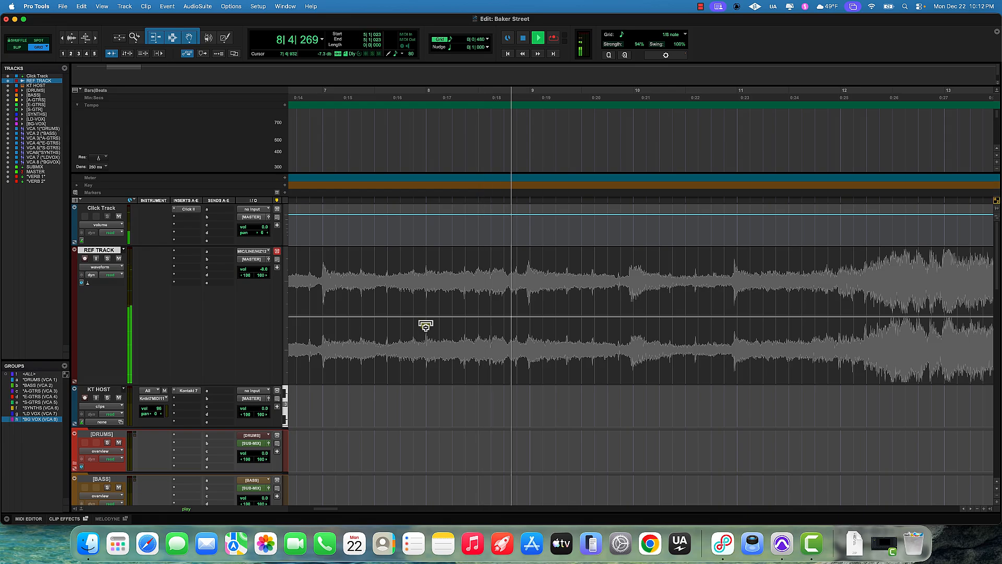
{"action": "key", "text": "space"}
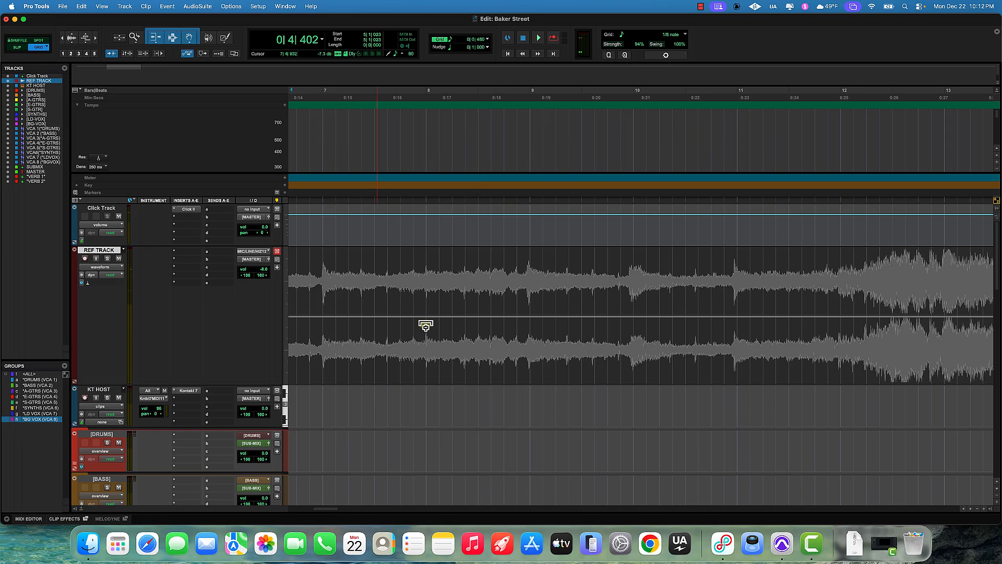
Step: Place the cursor on the downbeat transient near bar 9 and add a Bar|Beat marker defining it as bar 9
{"action": "left_click", "coordinate": [505, 260]}
{"action": "key", "text": "Tab"}
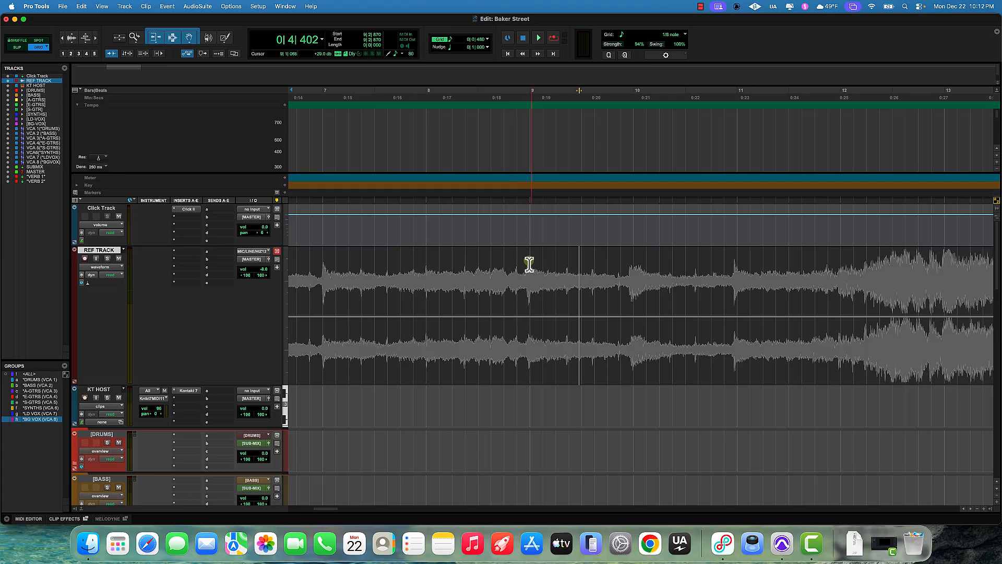
{"action": "left_click", "coordinate": [517, 264]}
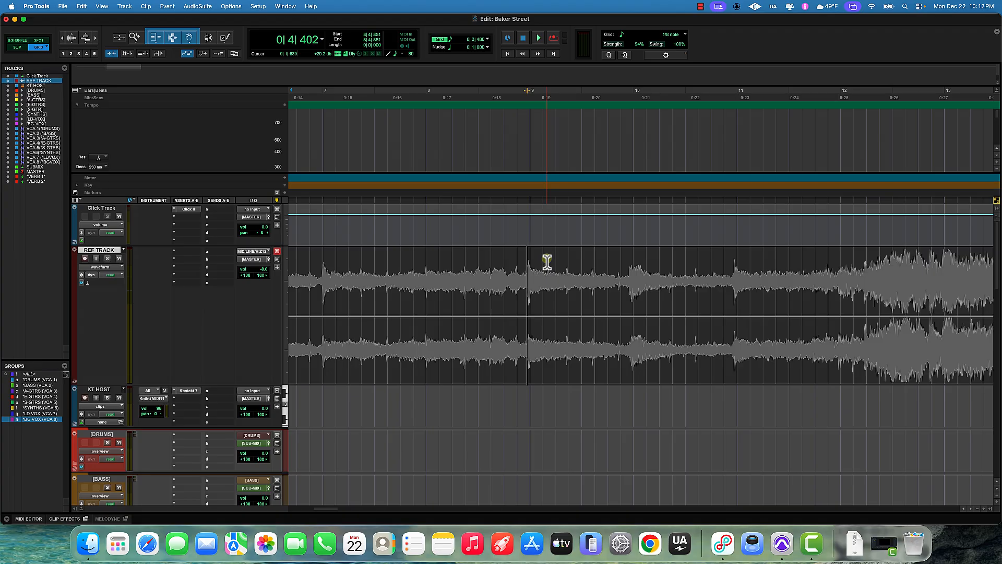
{"action": "key", "text": "super+i"}
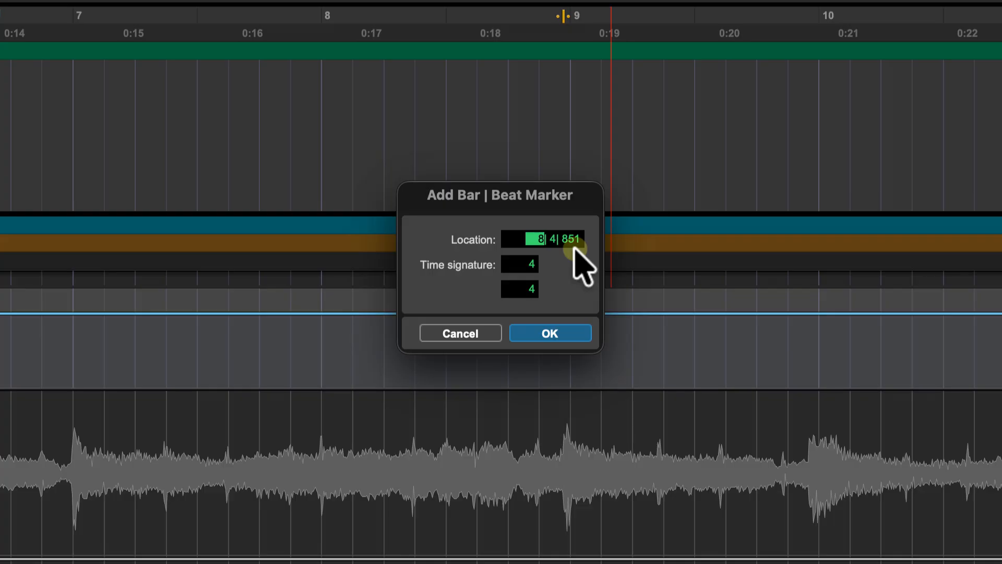
{"action": "type", "text": "9| 1| 000"}
{"action": "key", "text": "Return"}
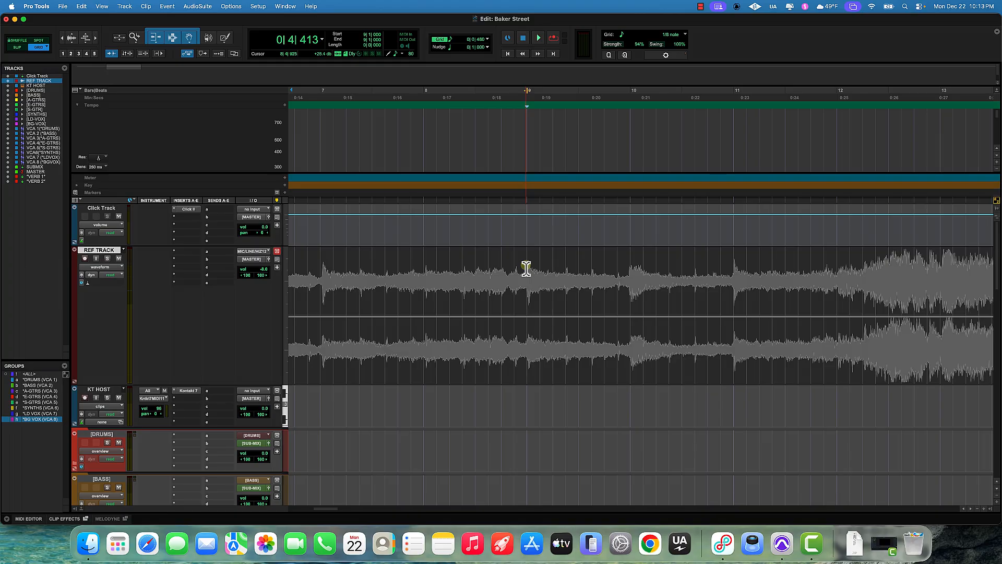
Step: Move to the next downbeat transient and add a Bar|Beat marker defining it as bar 10
{"action": "left_click", "coordinate": [574, 275]}
{"action": "key", "text": "Tab"}
{"action": "key", "text": "super+i"}
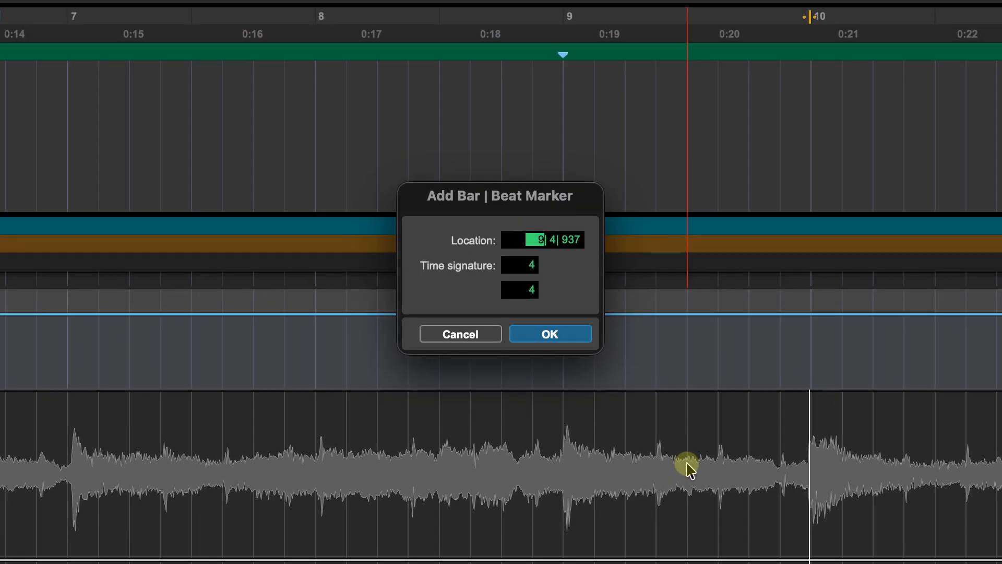
{"action": "type", "text": "10| 1| 000"}
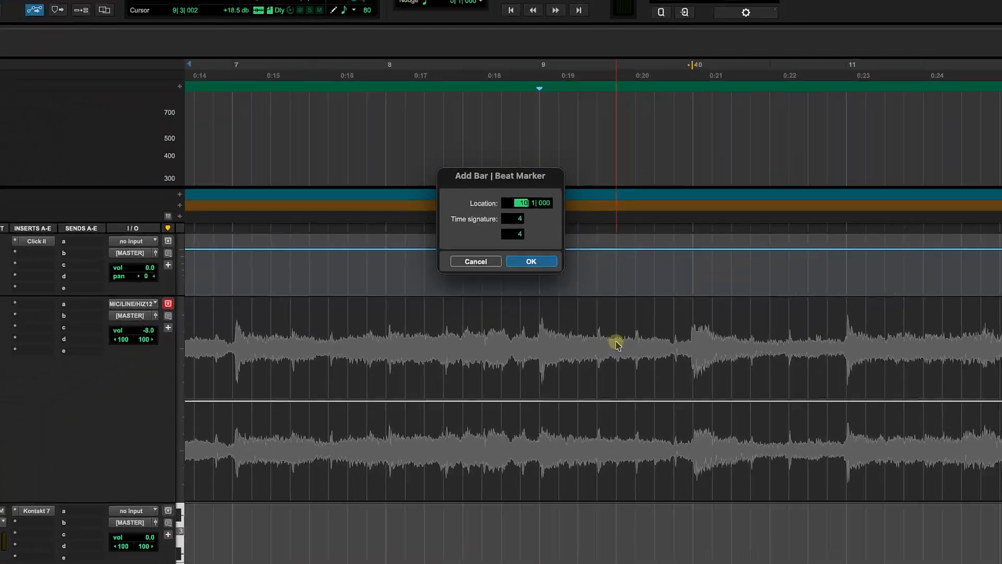
{"action": "key", "text": "Return"}
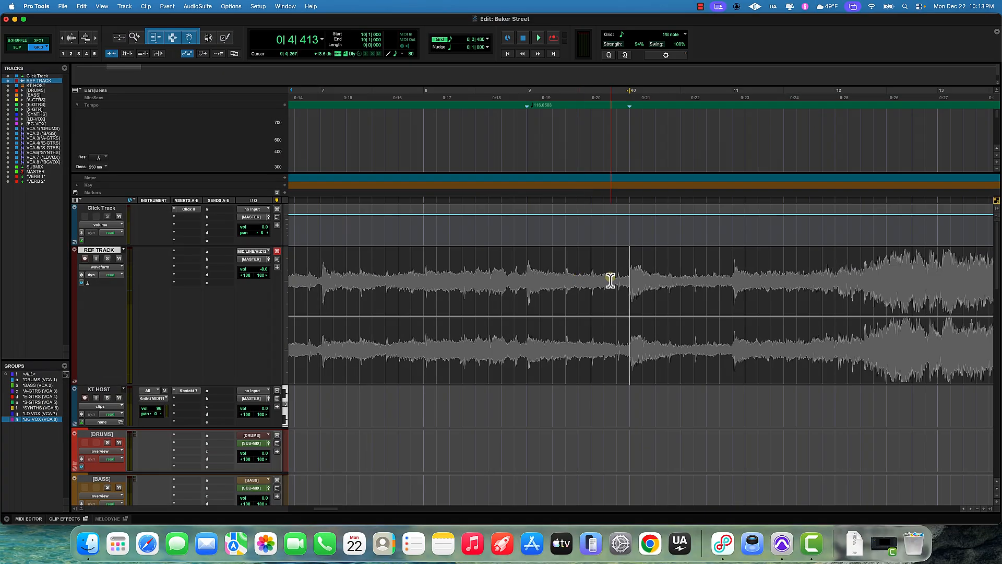
Step: Step forward to the following downbeat transient and add a Bar|Beat marker at bar 11
{"action": "scroll", "coordinate": [611, 280], "scroll_direction": "right", "scroll_amount": 5}
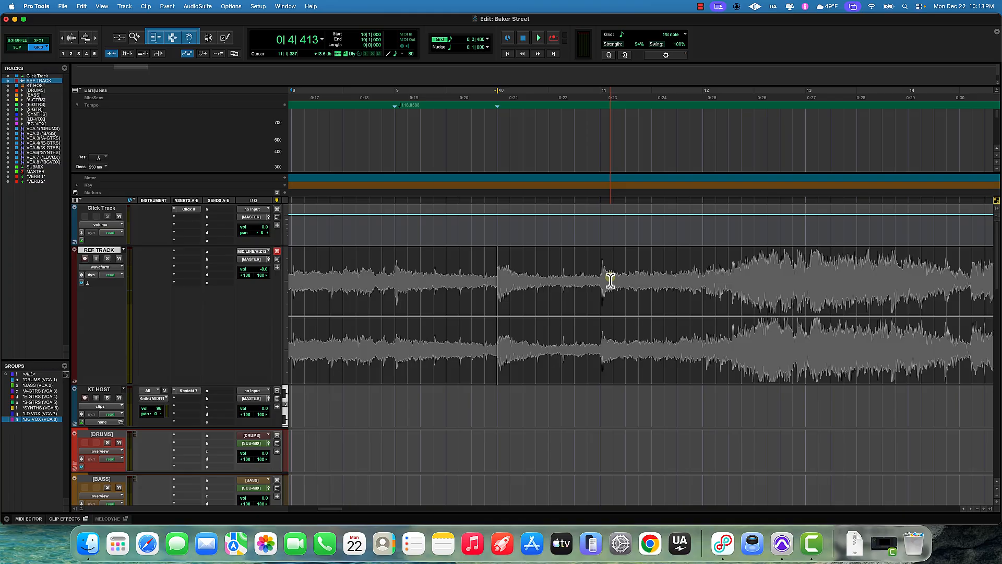
{"action": "key", "text": "Tab"}
{"action": "key", "text": "Tab"}
{"action": "key", "text": "super+i"}
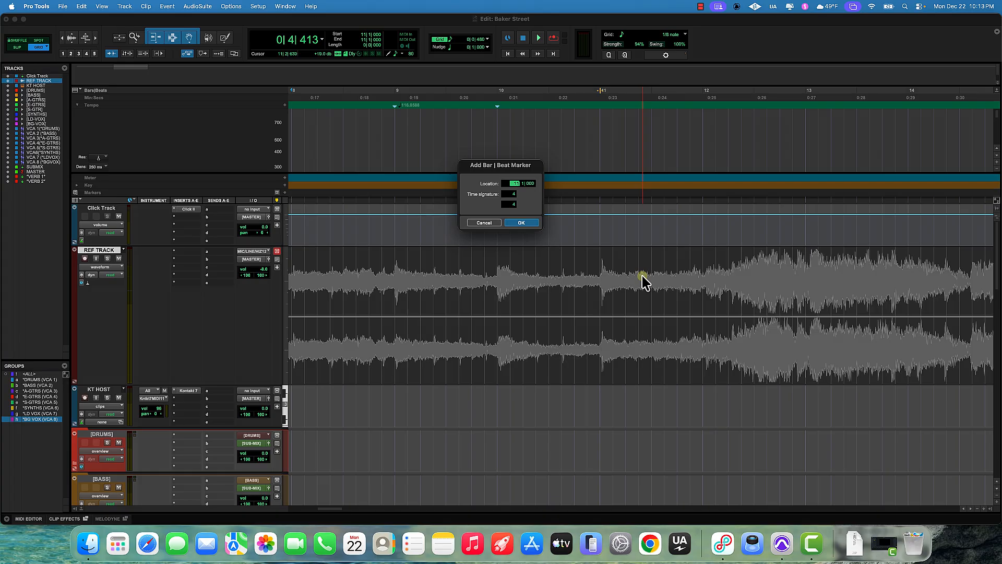
{"action": "key", "text": "Return"}
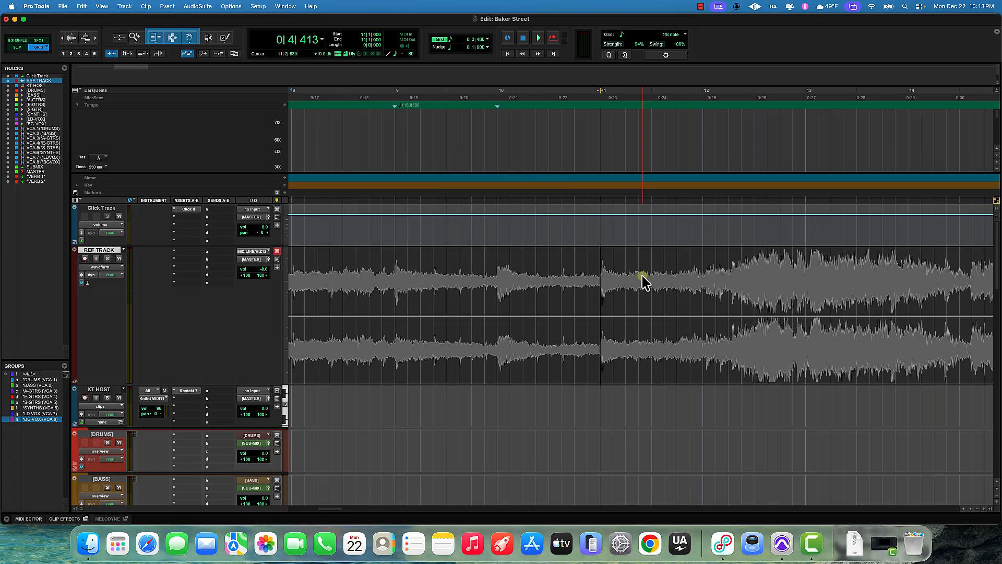
Step: Jump to the next downbeat transient and add a Bar|Beat marker at bar 12
{"action": "key", "text": "Tab"}
{"action": "key", "text": "super+i"}
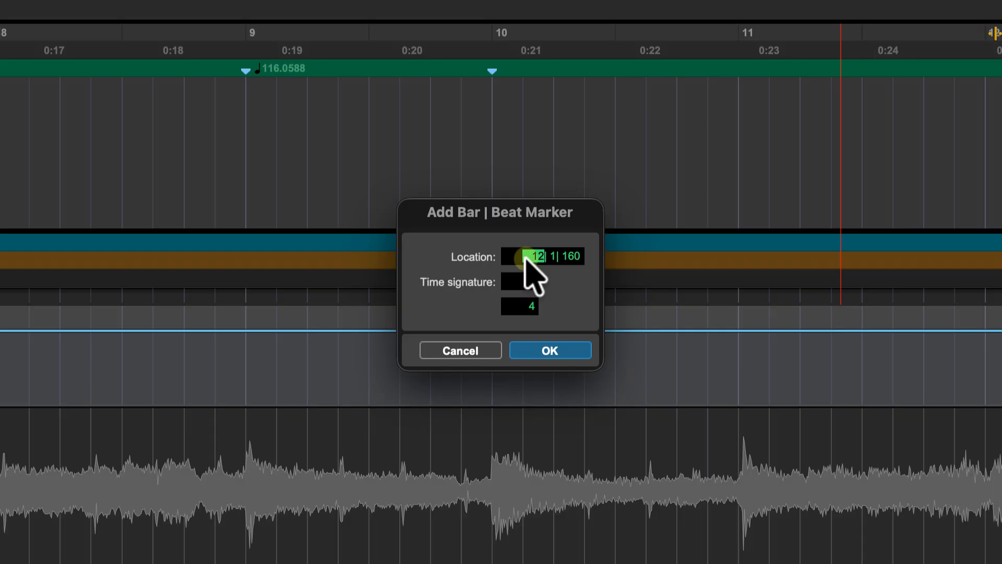
{"action": "key", "text": "Return"}
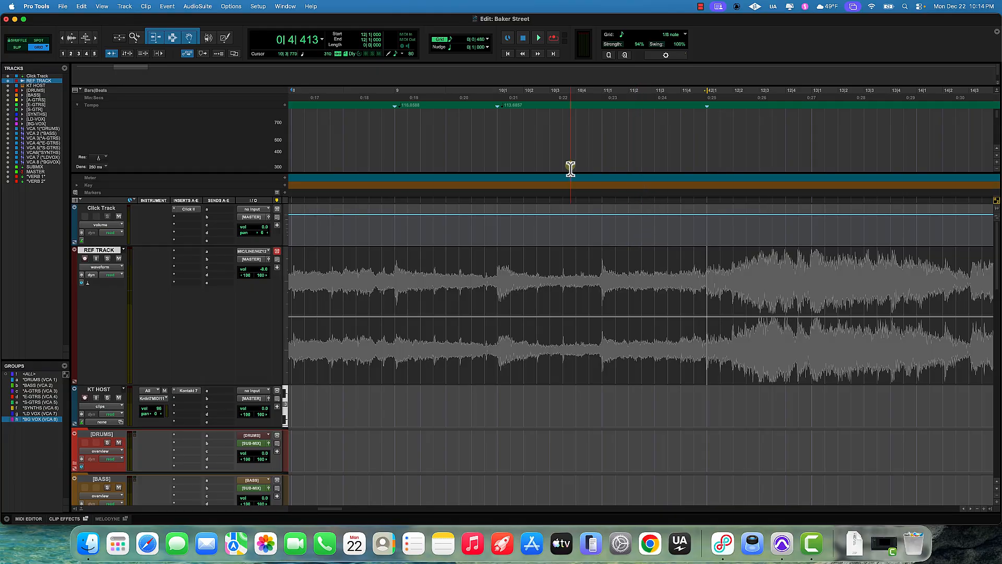
Step: Zoom out and play back the reference song to review the Bar|Beat markers placed so far
{"action": "key", "text": "r"}
{"action": "key", "text": "r"}
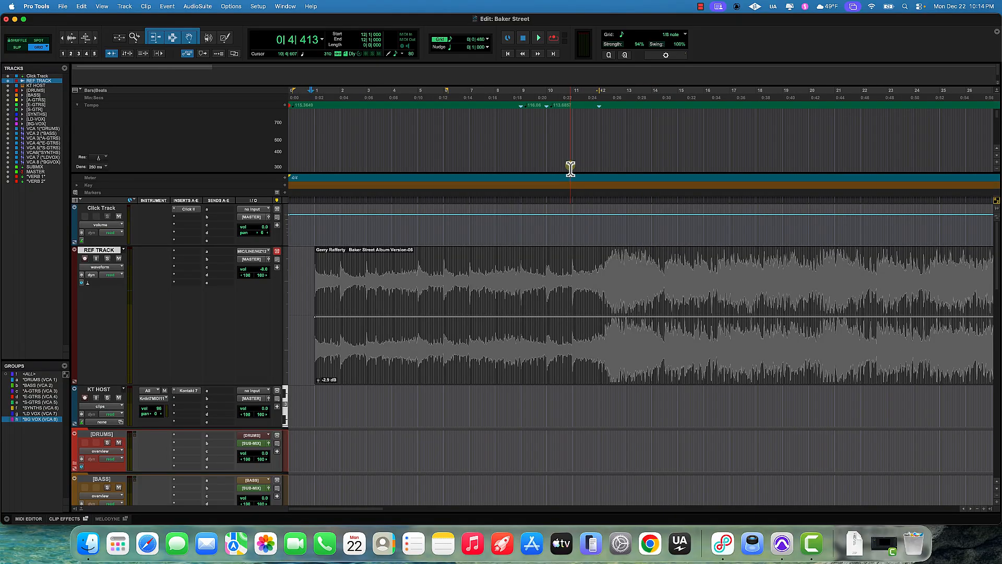
{"action": "key", "text": "space"}
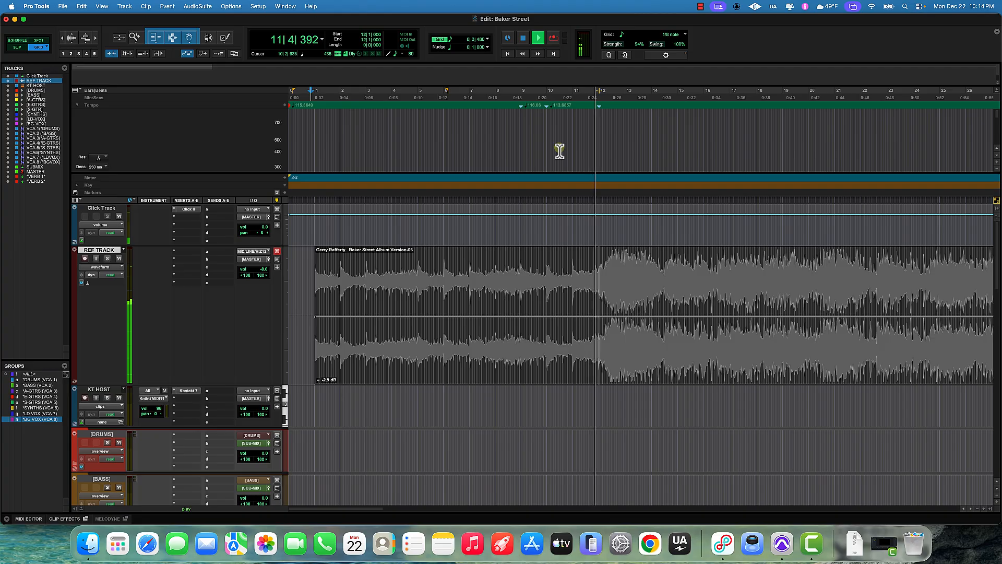
{"action": "key", "text": "space"}
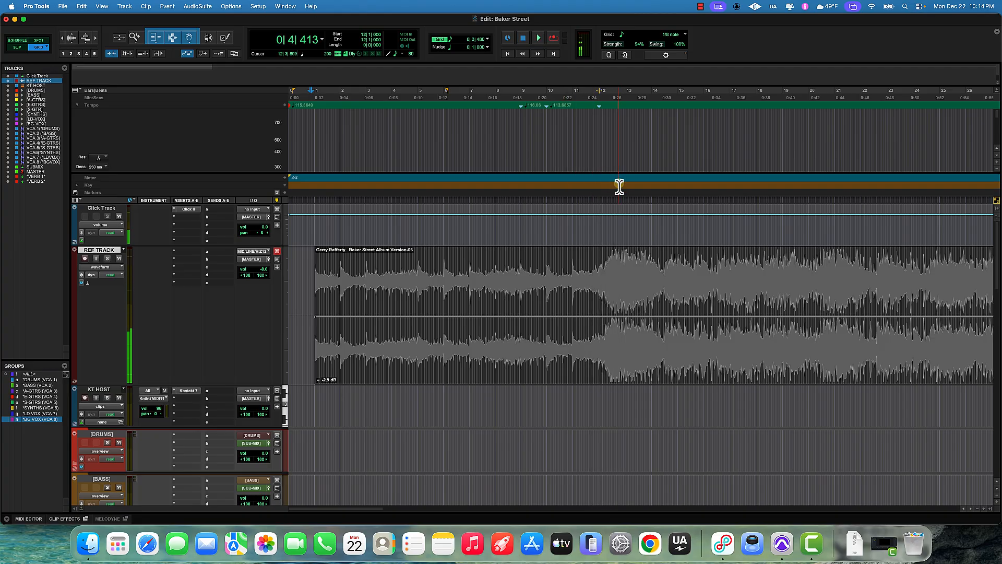
Step: Trim the end of the reference clip back to where the song fades out, then return to the session start
{"action": "scroll", "coordinate": [615, 193], "scroll_direction": "right", "scroll_amount": 2}
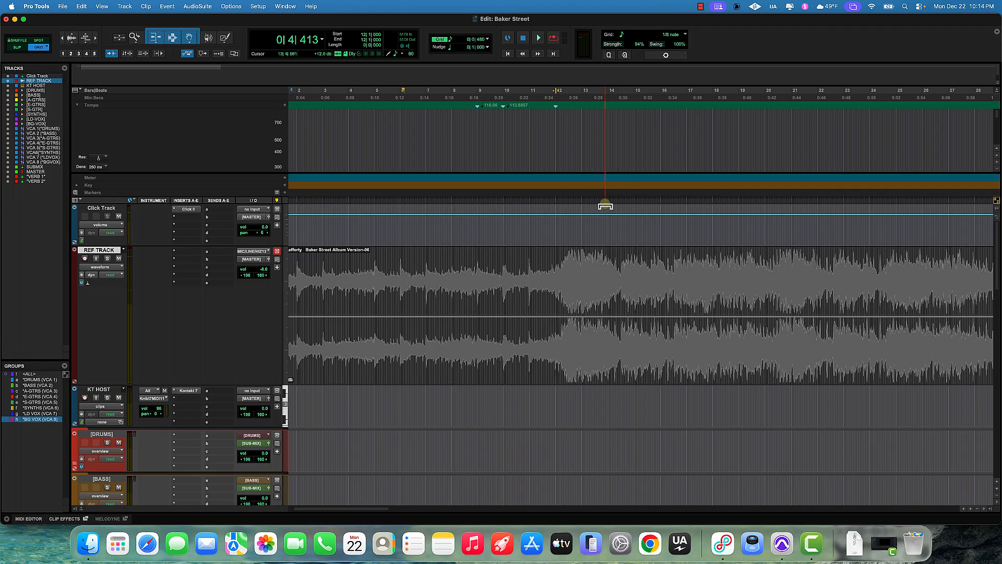
{"action": "scroll", "coordinate": [608, 207], "scroll_direction": "up", "scroll_amount": 2}
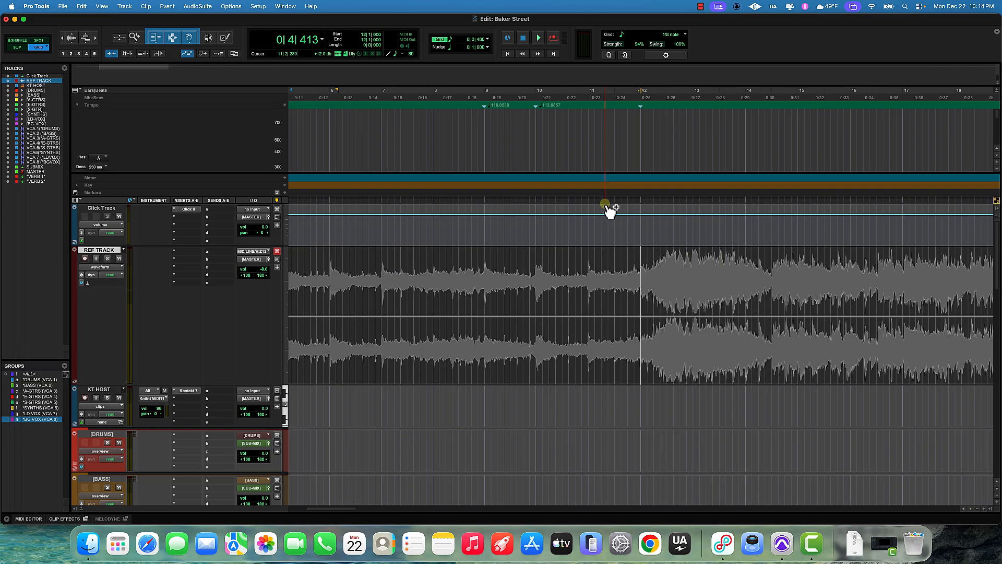
{"action": "scroll", "coordinate": [583, 221], "scroll_direction": "up", "scroll_amount": 1}
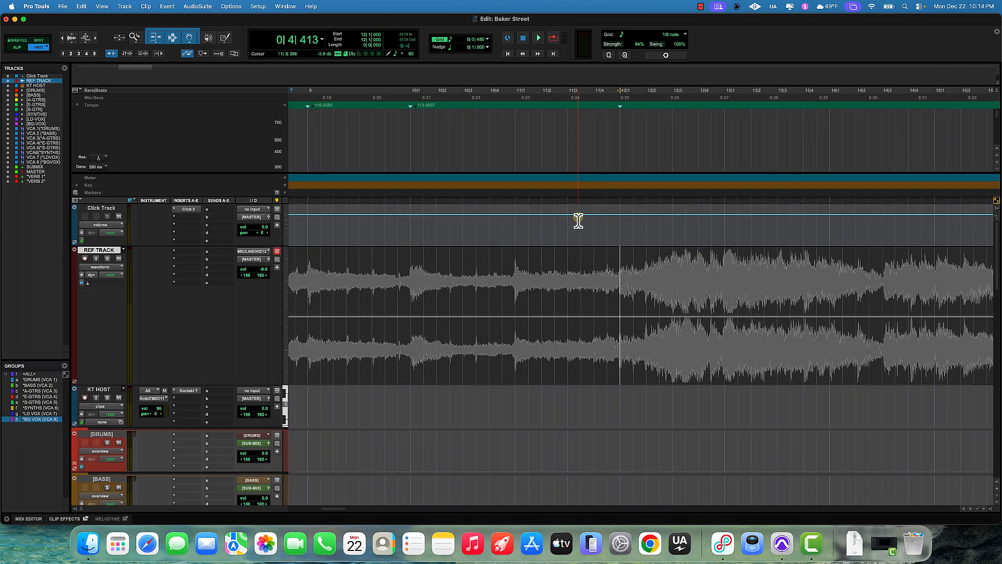
{"action": "scroll", "coordinate": [581, 214], "scroll_direction": "down", "scroll_amount": 5}
{"action": "scroll", "coordinate": [580, 206], "scroll_direction": "up", "scroll_amount": 5}
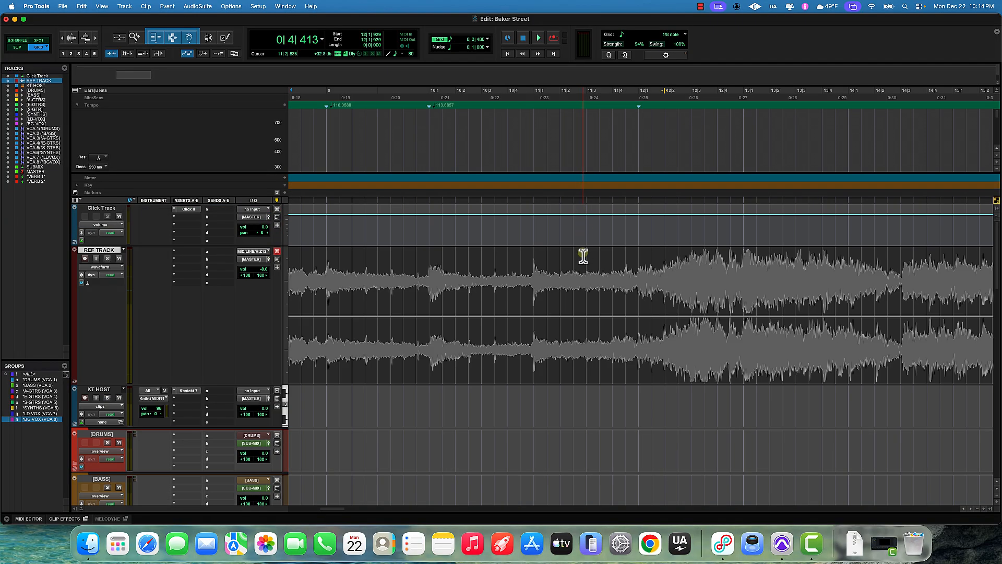
{"action": "scroll", "coordinate": [583, 256], "scroll_direction": "down", "scroll_amount": 3}
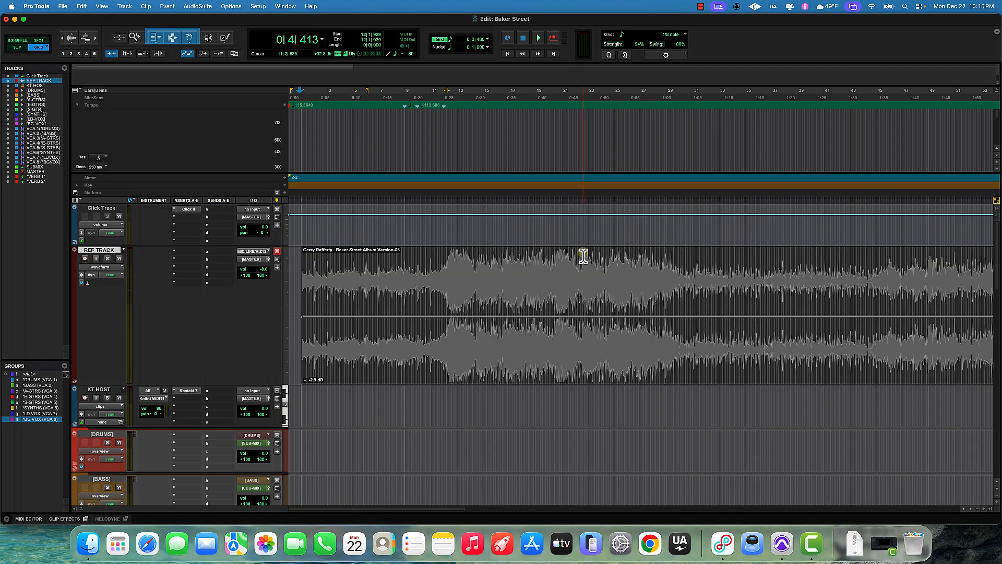
{"action": "scroll", "coordinate": [584, 256], "scroll_direction": "right", "scroll_amount": 15}
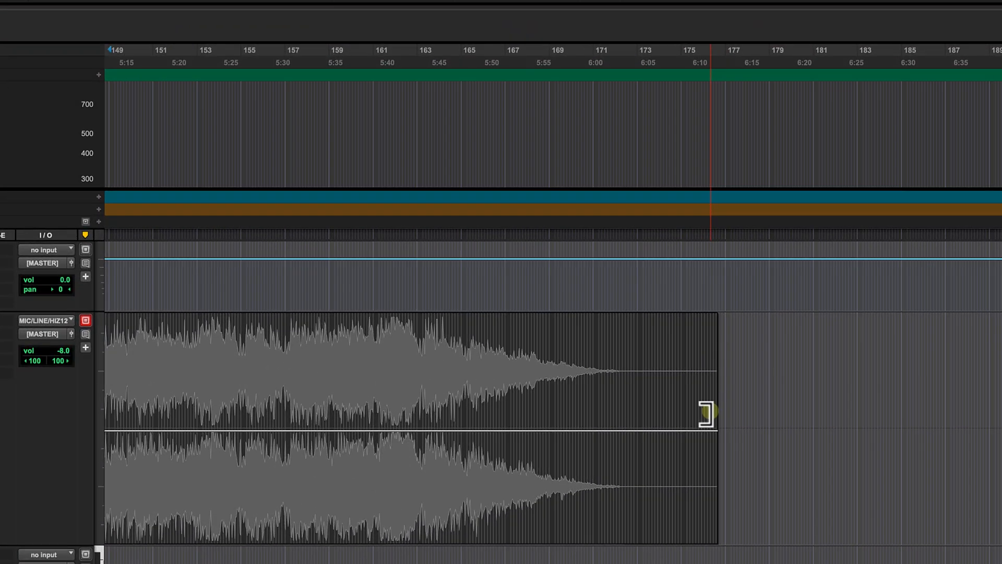
{"action": "left_click_drag", "start_coordinate": [695, 392], "coordinate": [633, 410]}
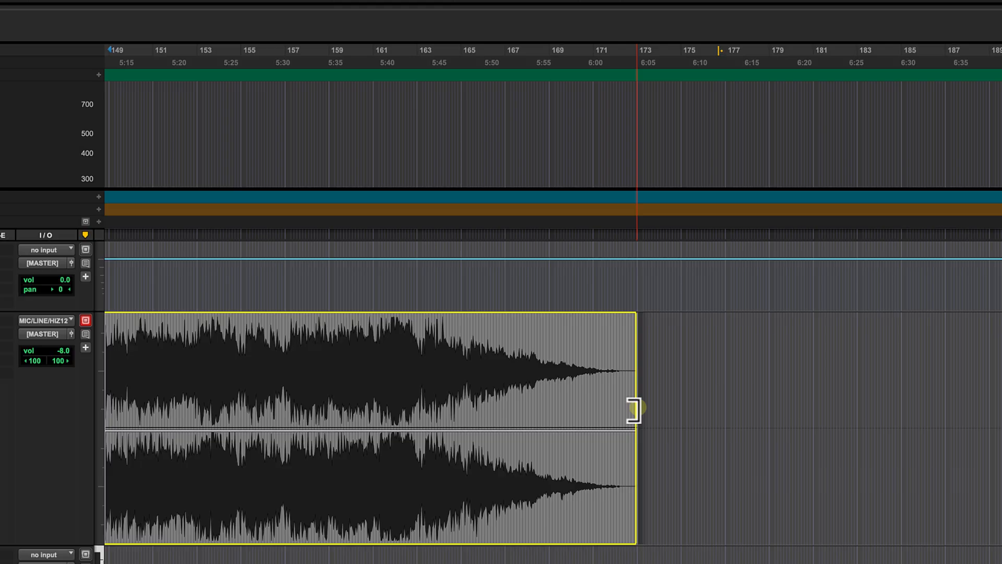
{"action": "key", "text": "Return"}
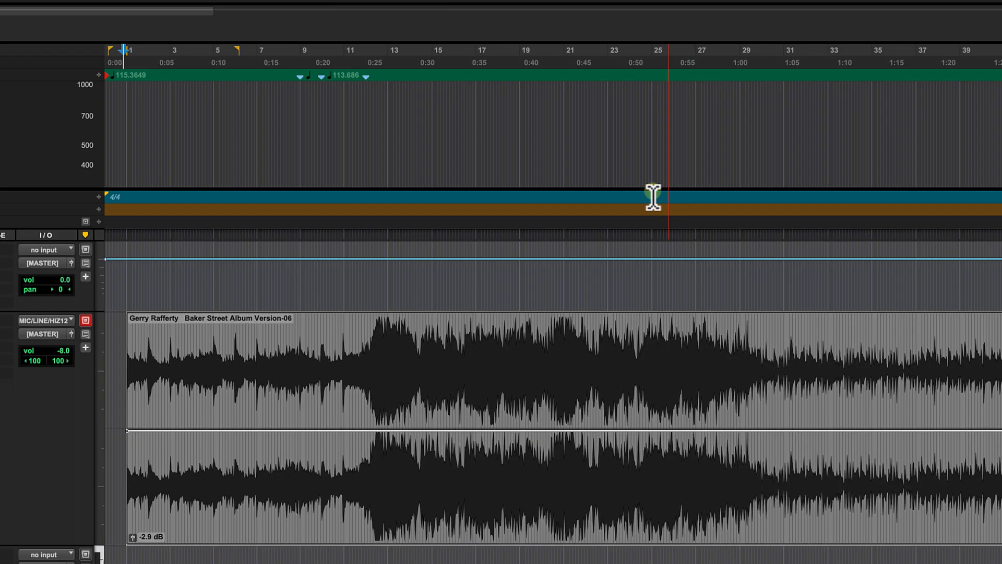
Step: Zoom in around bar 12, tab to the next downbeat transient and add a Bar|Beat marker defining it as bar 13
{"action": "left_click", "coordinate": [352, 61]}
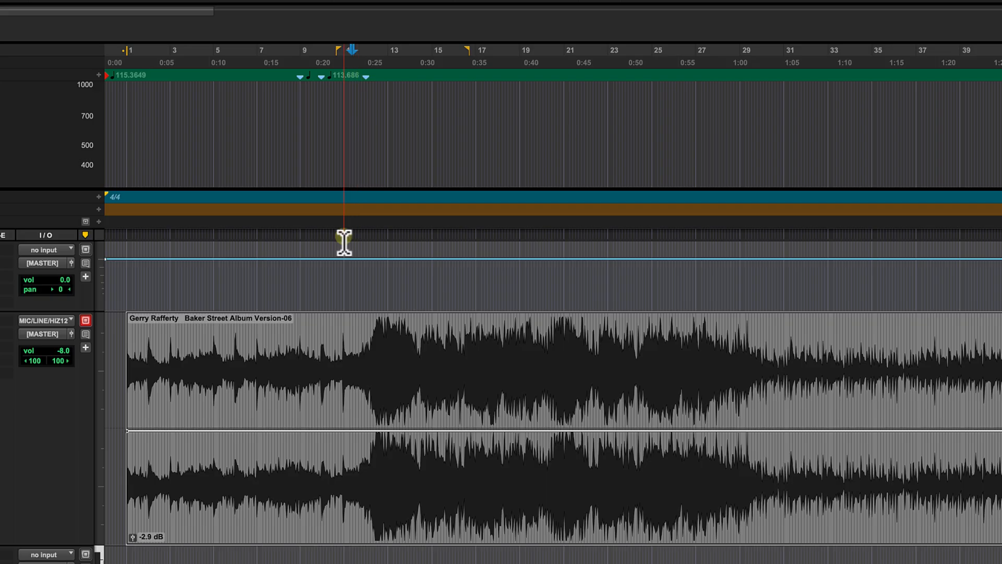
{"action": "key", "text": "ctrl+bracketright"}
{"action": "key", "text": "ctrl+bracketright"}
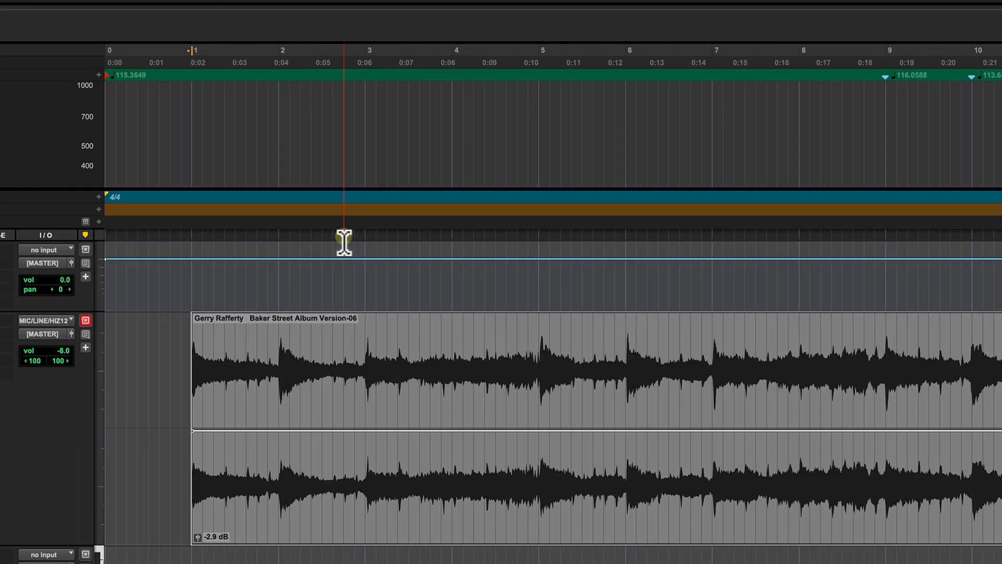
{"action": "scroll", "coordinate": [344, 243], "scroll_direction": "right", "scroll_amount": 15}
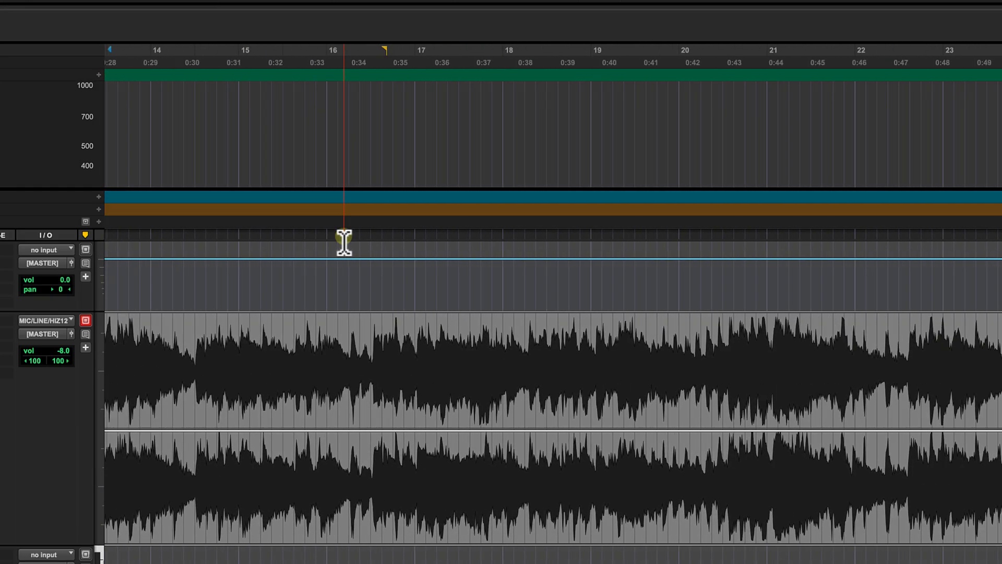
{"action": "scroll", "coordinate": [344, 242], "scroll_direction": "left", "scroll_amount": 8}
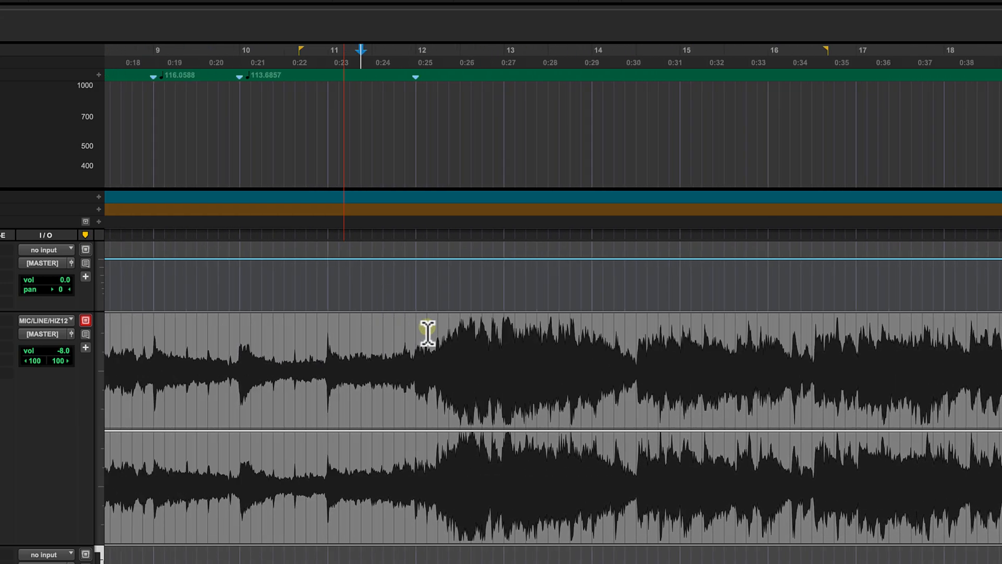
{"action": "left_click", "coordinate": [437, 333]}
{"action": "key", "text": "ctrl+bracketright"}
{"action": "key", "text": "ctrl+bracketright"}
{"action": "left_click", "coordinate": [232, 332]}
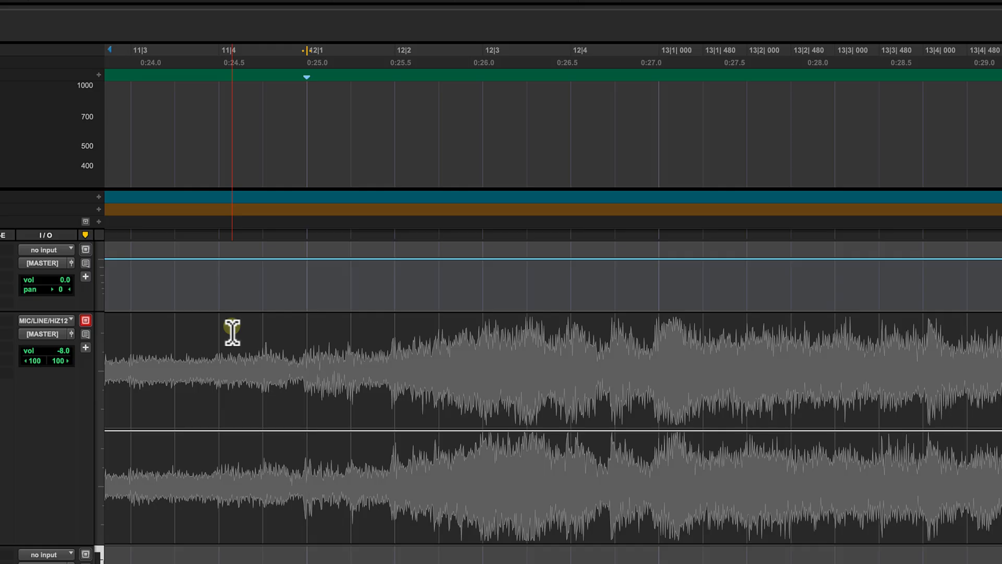
{"action": "key", "text": "Tab"}
{"action": "key", "text": "Tab"}
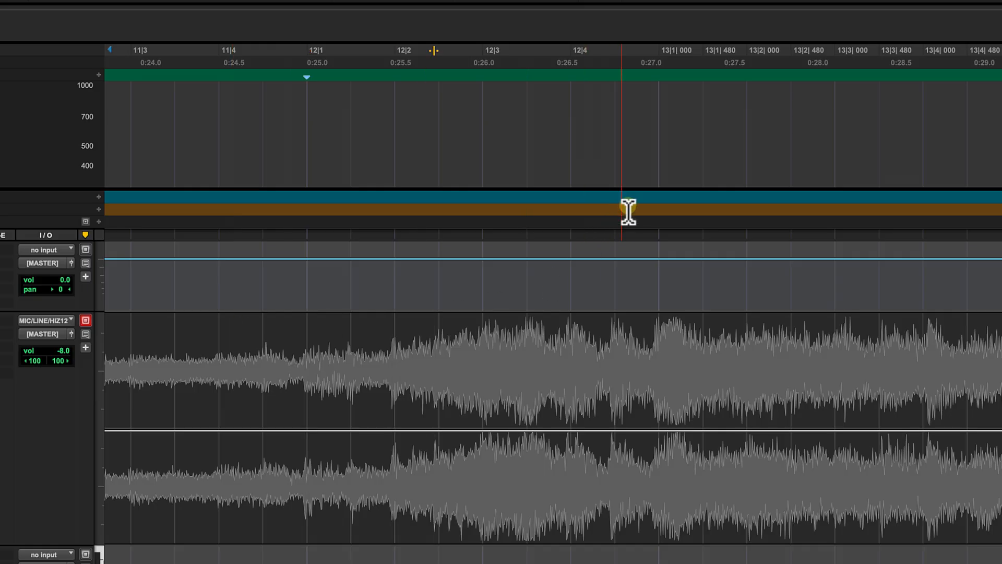
{"action": "key", "text": "Tab"}
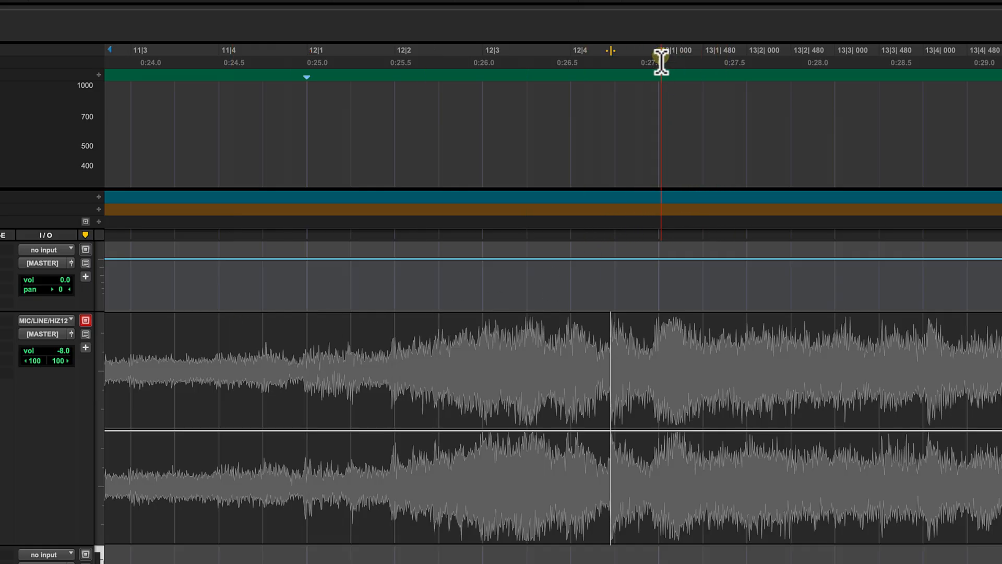
{"action": "key", "text": "Tab"}
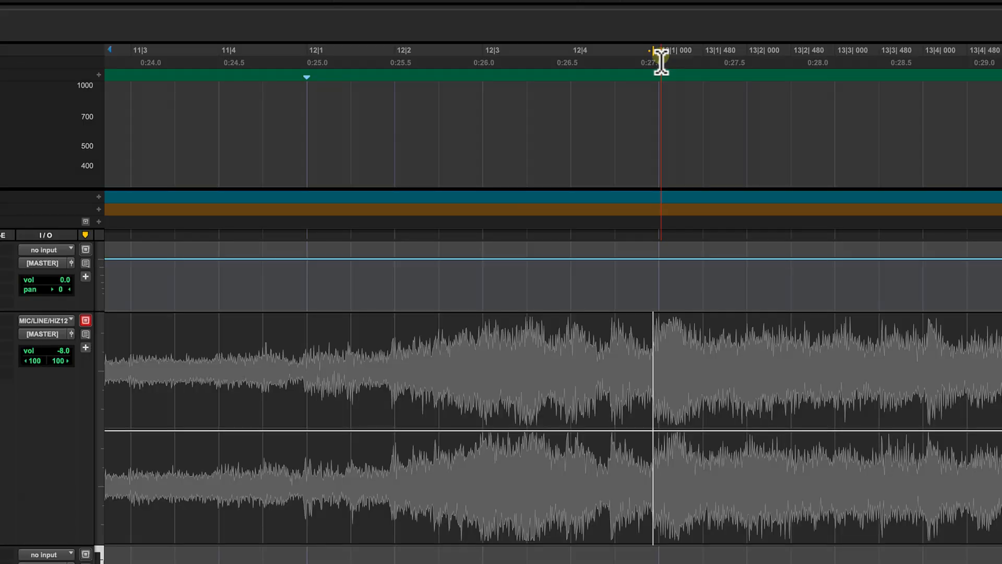
{"action": "key", "text": "super+i"}
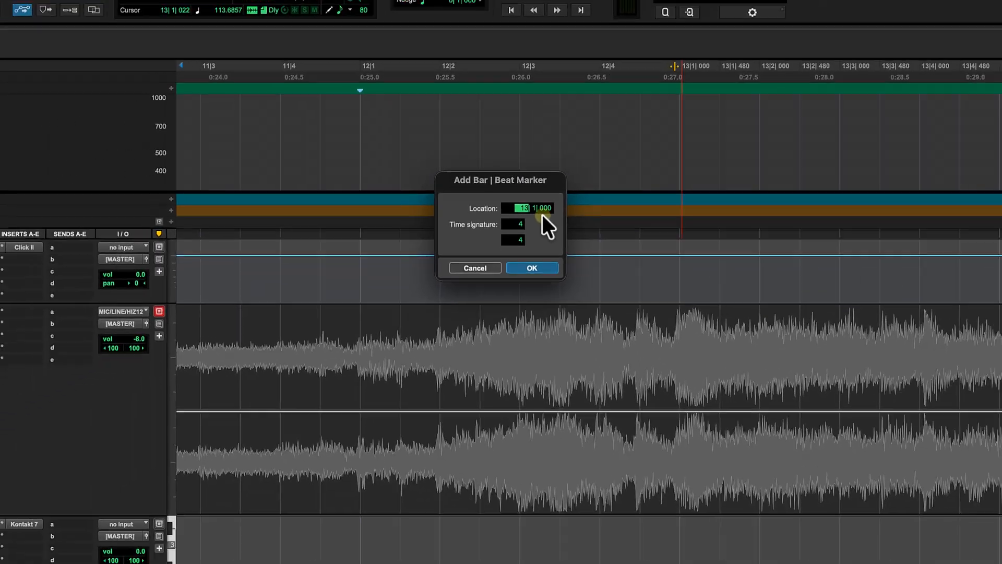
{"action": "key", "text": "Return"}
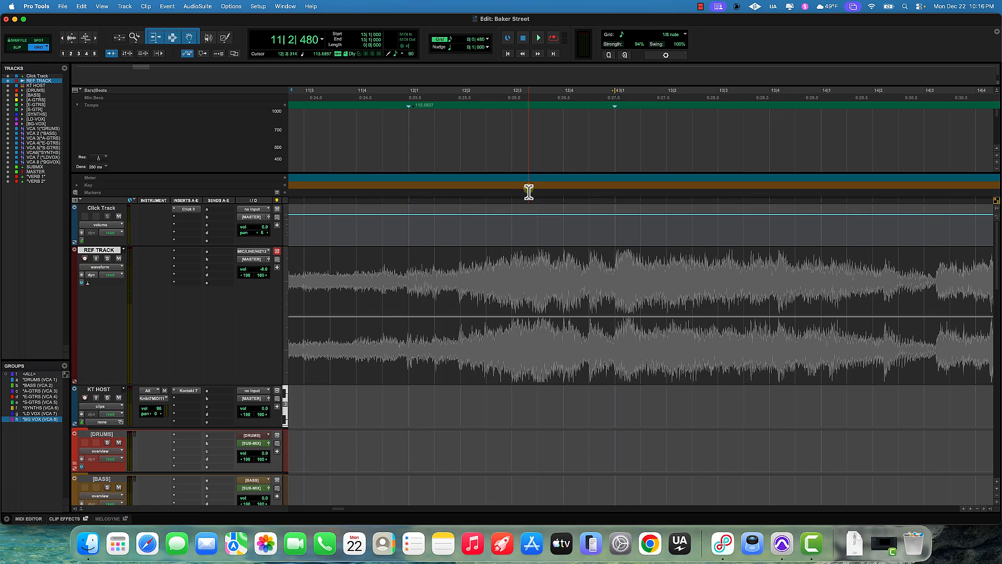
Step: Audition and place the cursor on the following downbeat transient, then add a Bar|Beat marker at bar 14
{"action": "left_click", "coordinate": [618, 259]}
{"action": "key", "text": "space"}
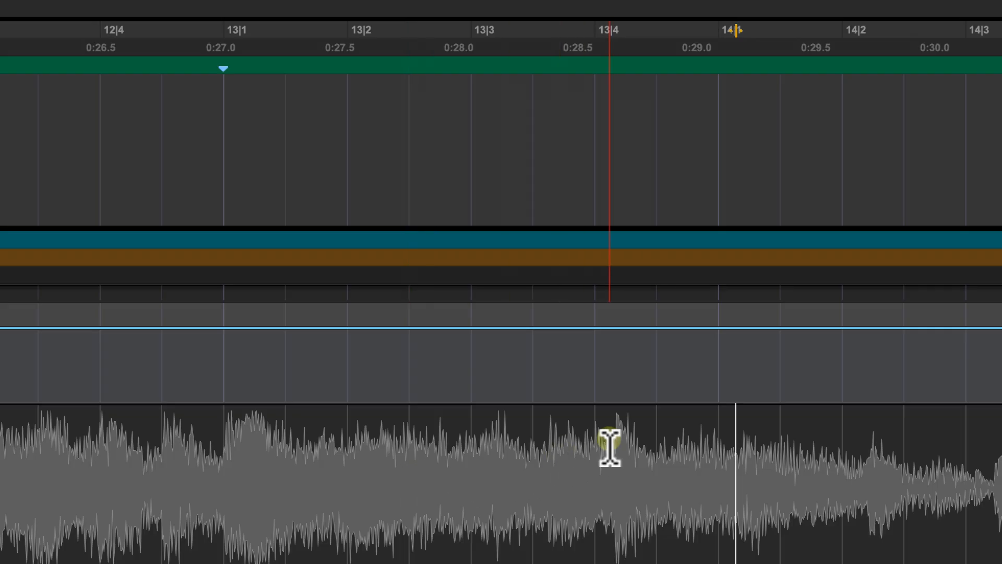
{"action": "left_click", "coordinate": [673, 425]}
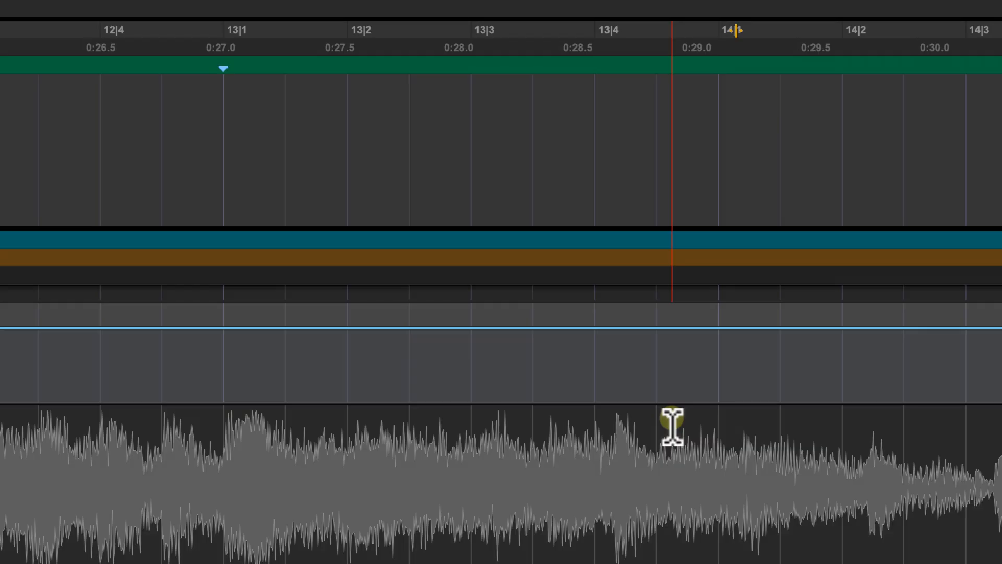
{"action": "left_click", "coordinate": [511, 35]}
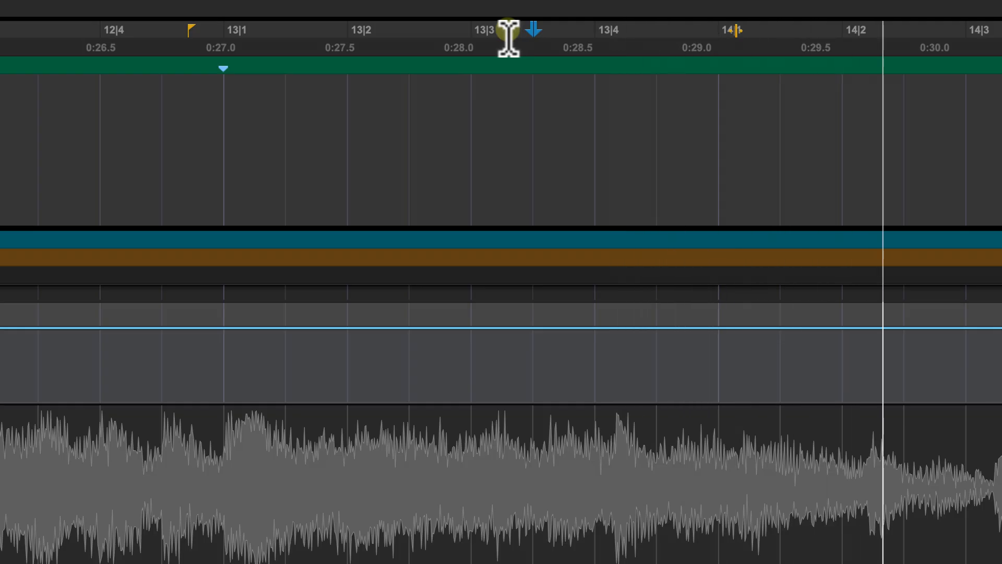
{"action": "key", "text": "space"}
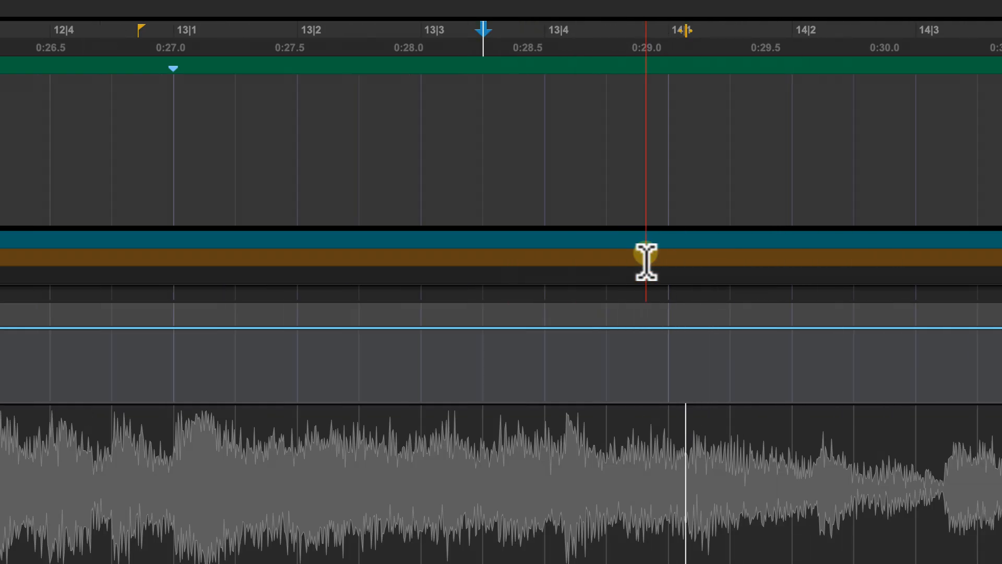
{"action": "left_click", "coordinate": [674, 438]}
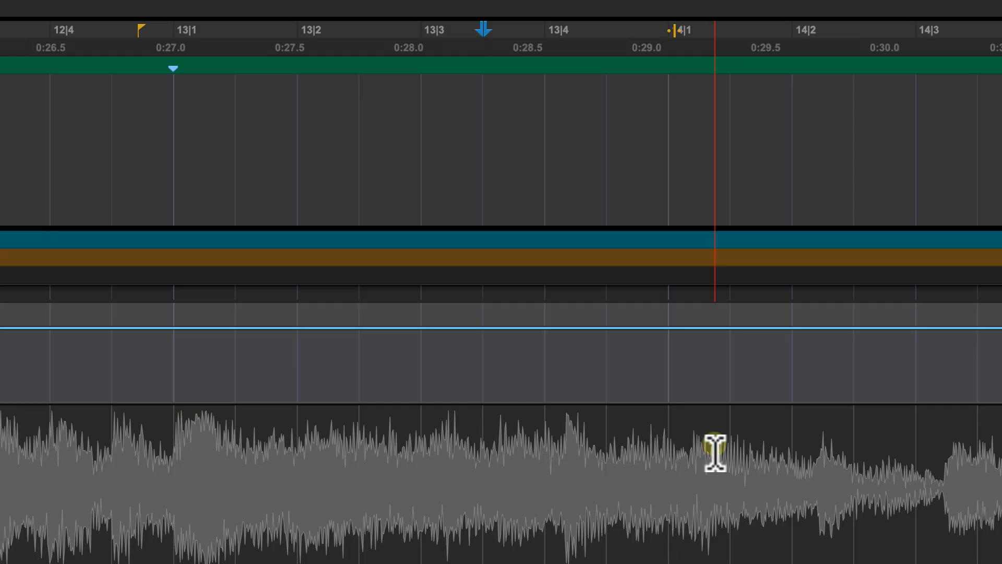
{"action": "key", "text": "super+i"}
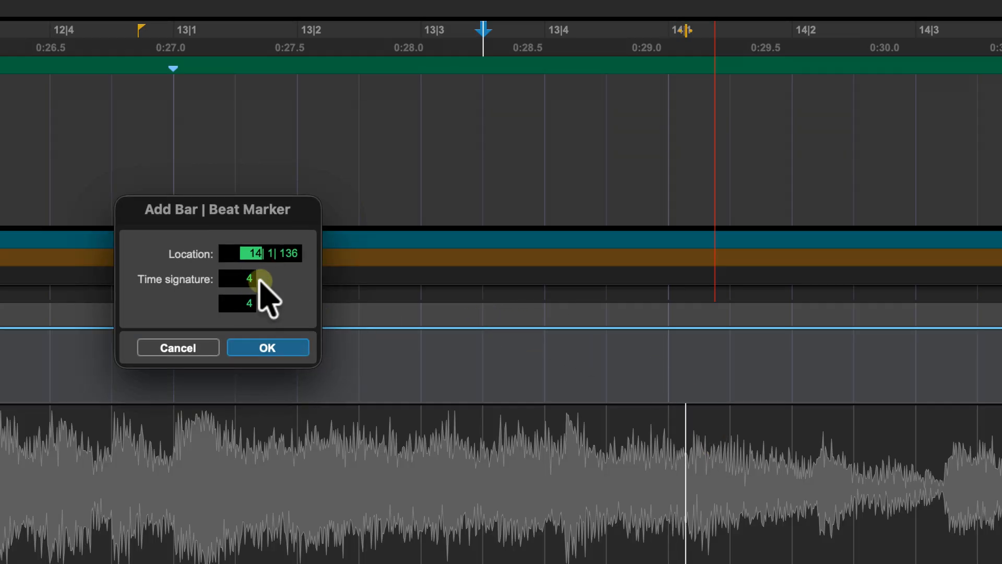
{"action": "type", "text": "14"}
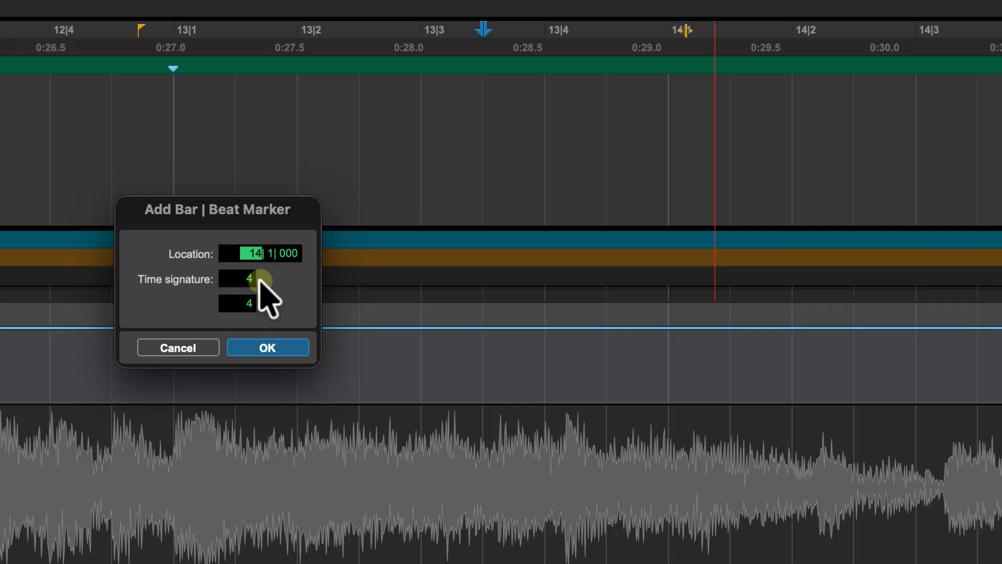
{"action": "key", "text": "Return"}
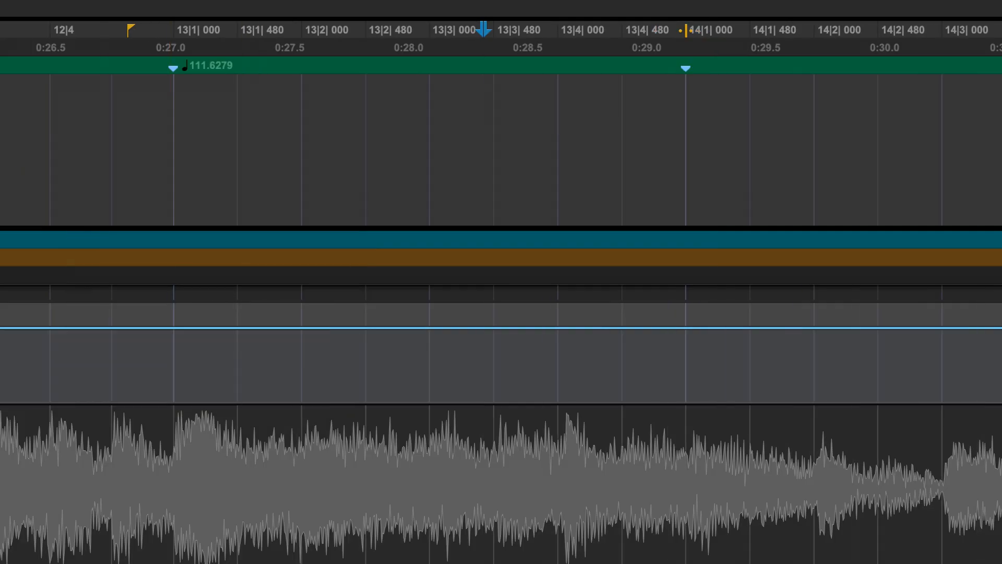
Step: Audition the section, place the cursor on the next downbeat transient and add a Bar|Beat marker defining it as bar 15
{"action": "key", "text": "space"}
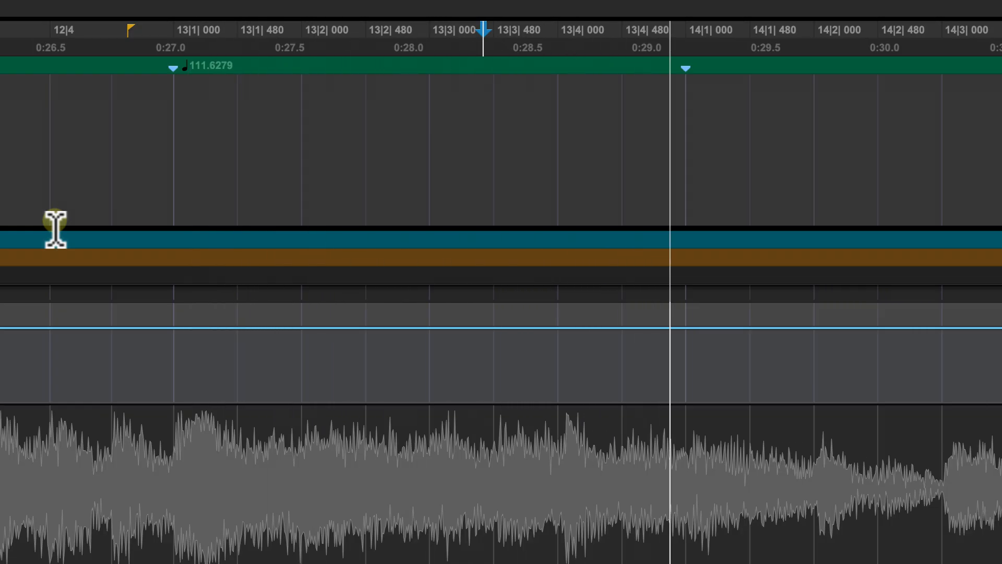
{"action": "key", "text": "space"}
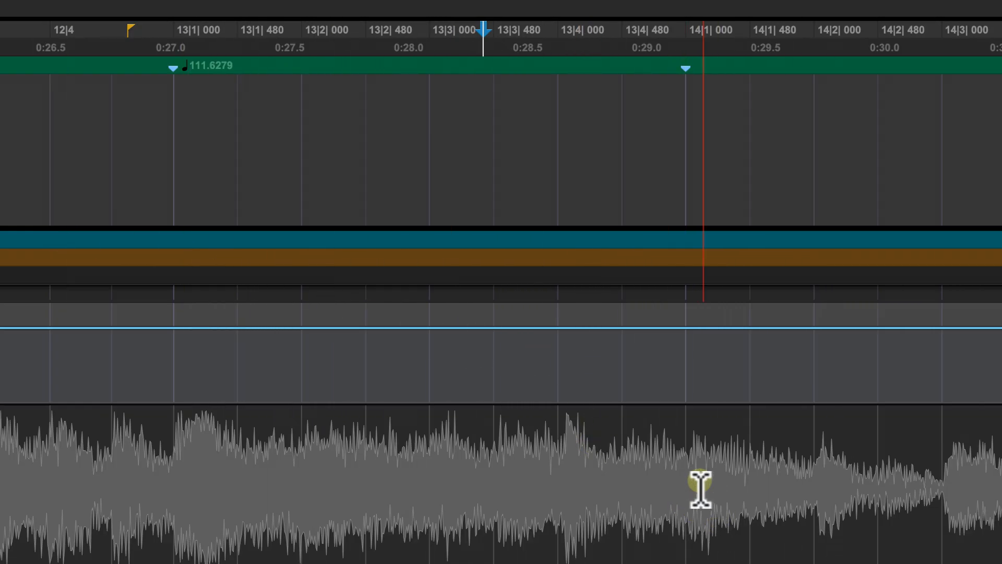
{"action": "left_click", "coordinate": [804, 468]}
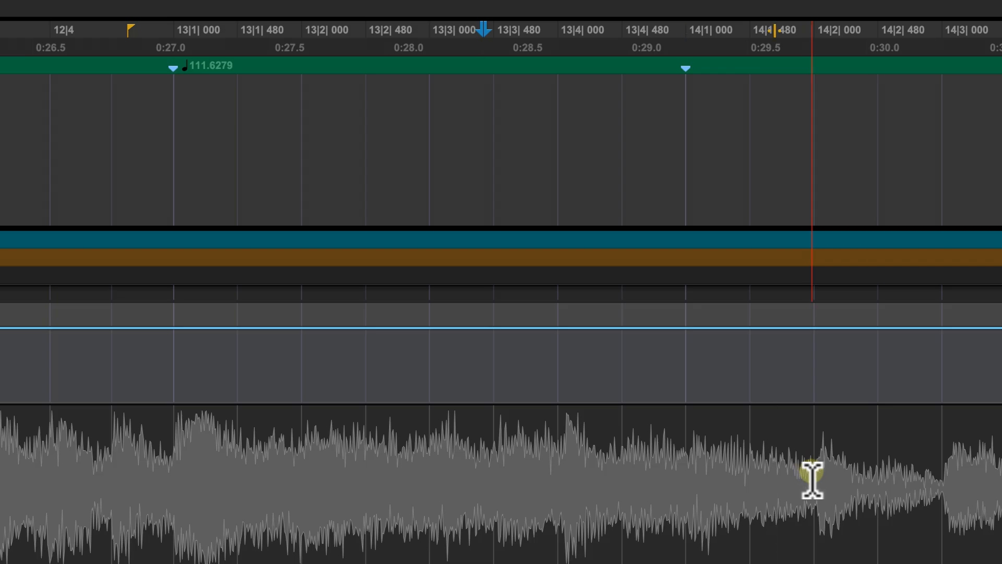
{"action": "scroll", "coordinate": [813, 479], "scroll_direction": "right", "scroll_amount": 5}
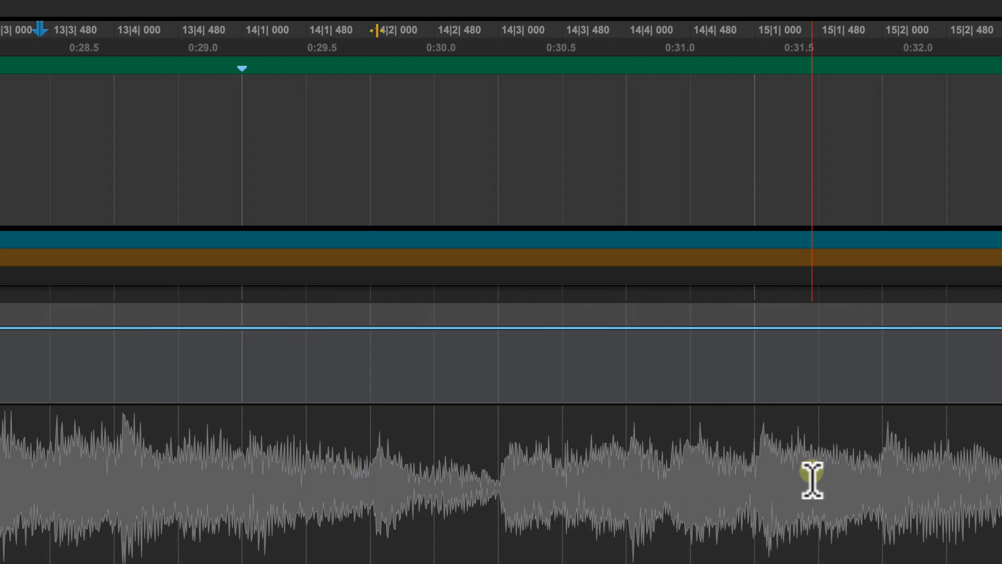
{"action": "scroll", "coordinate": [813, 480], "scroll_direction": "down", "scroll_amount": 2}
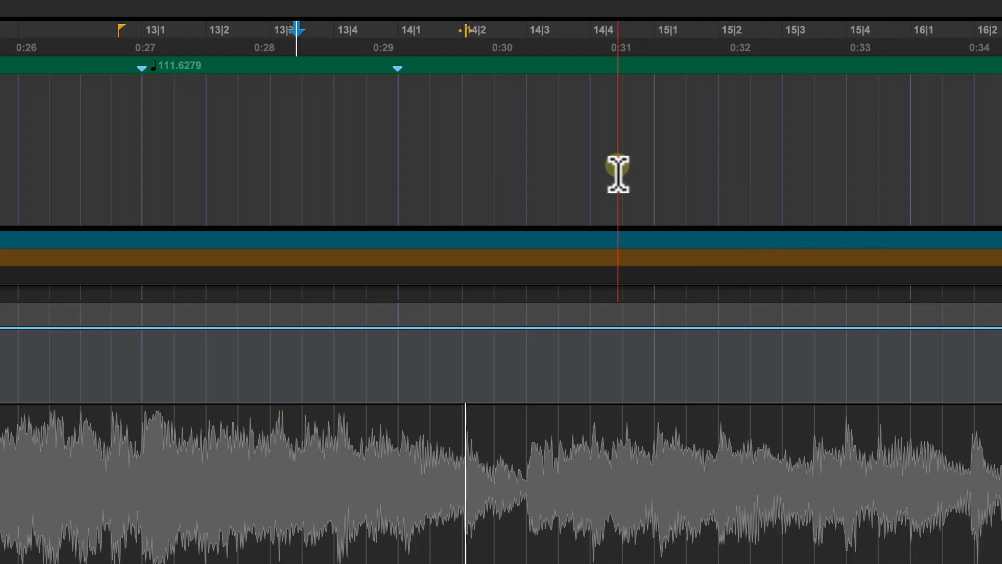
{"action": "key", "text": "space"}
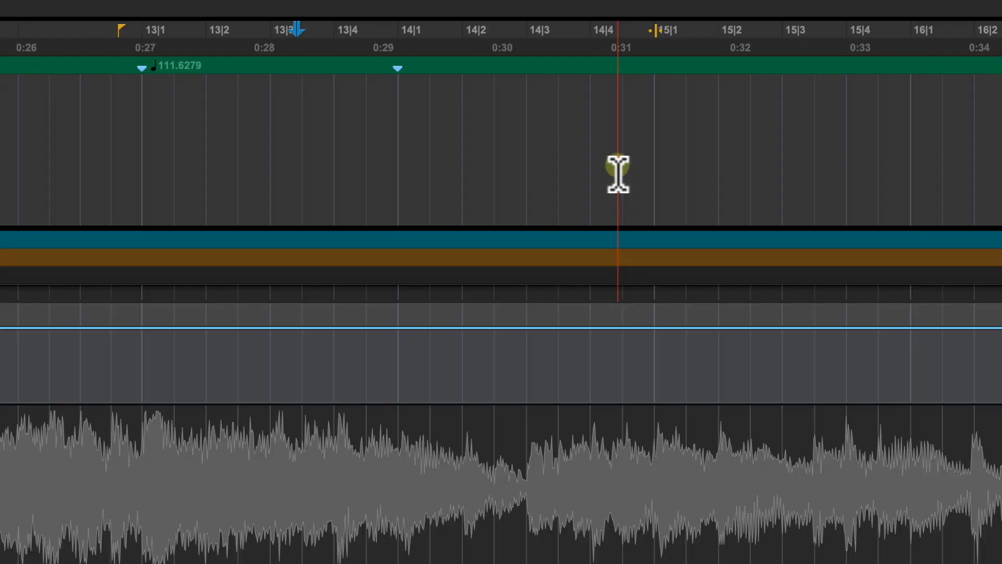
{"action": "key", "text": "super+i"}
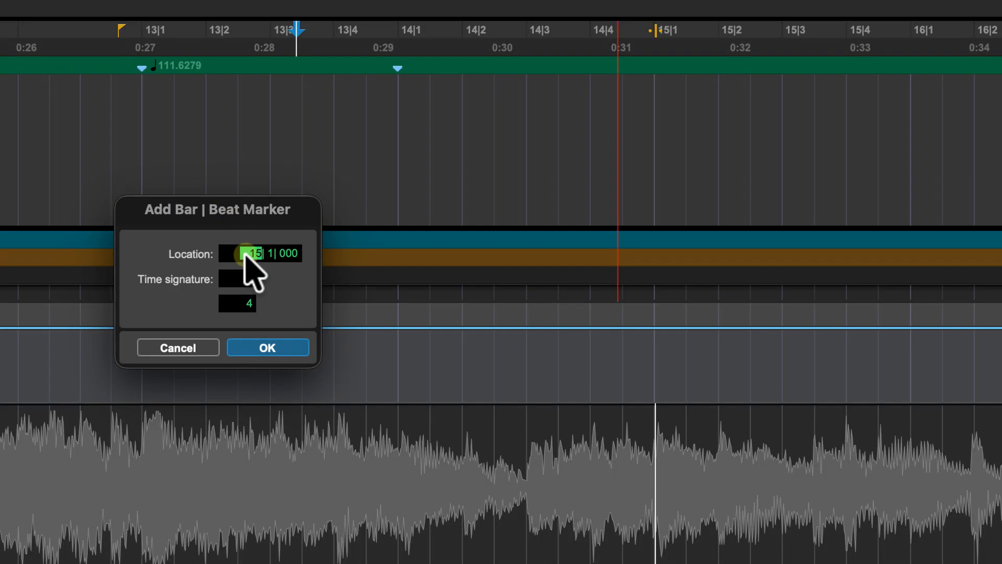
{"action": "key", "text": "Return"}
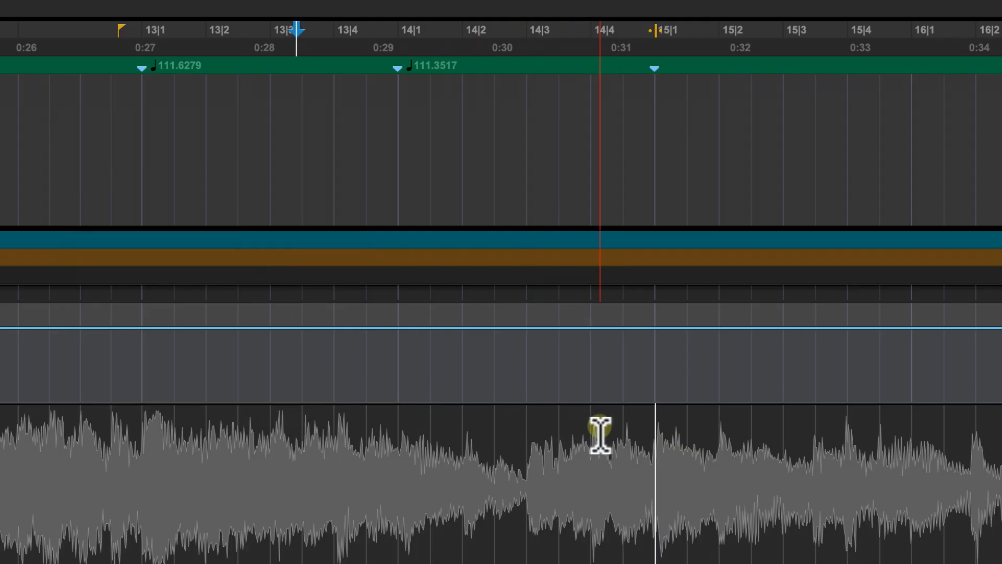
Step: Play on to the following downbeat and add a Bar|Beat marker there defining it as bar 16
{"action": "key", "text": "space"}
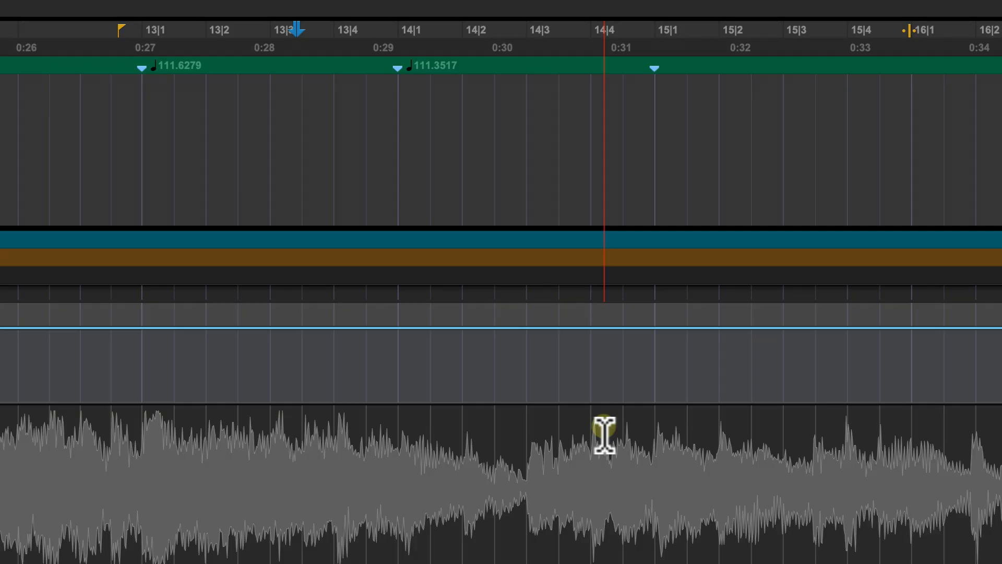
{"action": "key", "text": "super+i"}
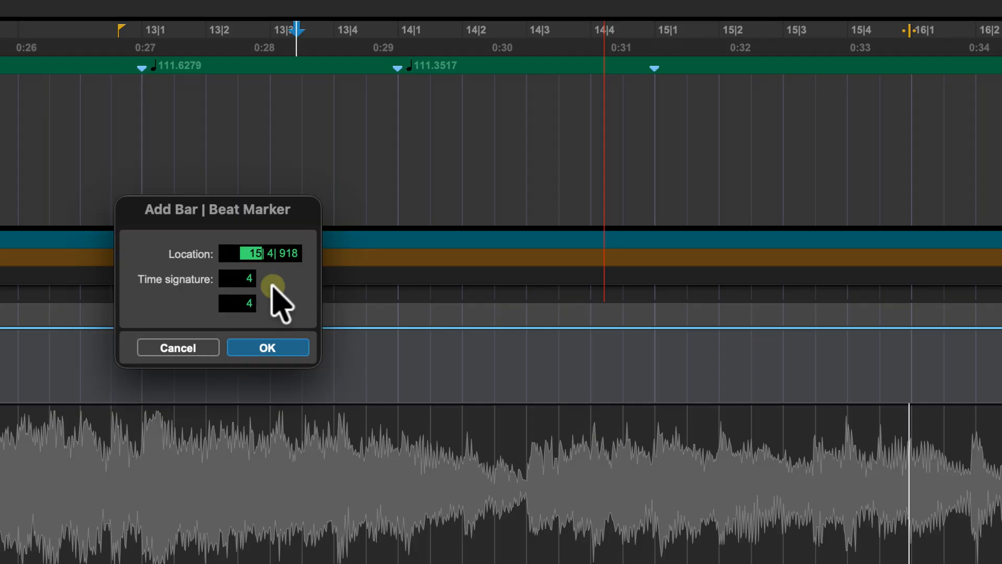
{"action": "type", "text": "1"}
{"action": "key", "text": "Return"}
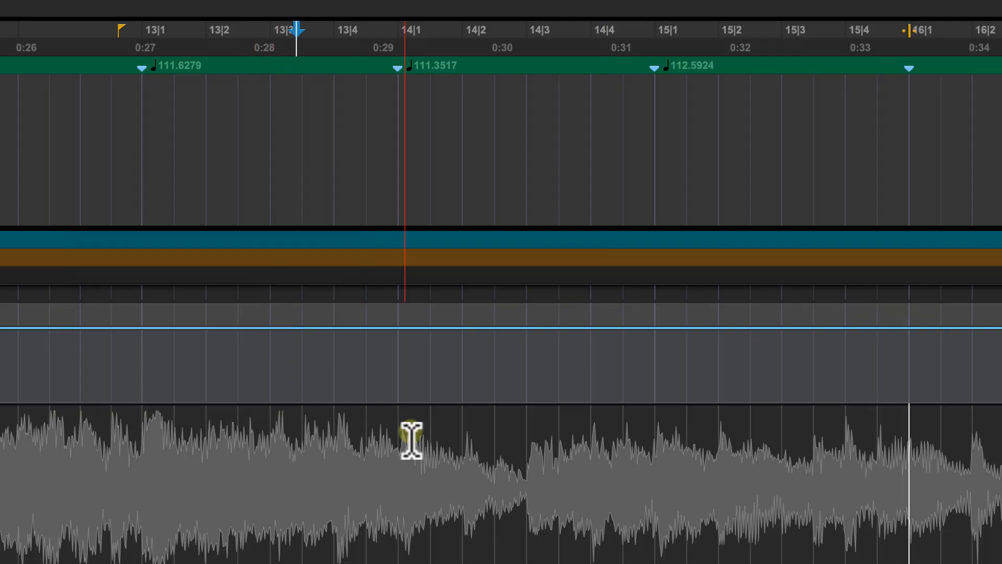
Step: Zoom out and scroll through the whole reference clip to review the completed tempo map
{"action": "scroll", "coordinate": [432, 459], "scroll_direction": "right", "scroll_amount": 5}
{"action": "left_click_drag", "start_coordinate": [434, 460], "coordinate": [568, 469]}
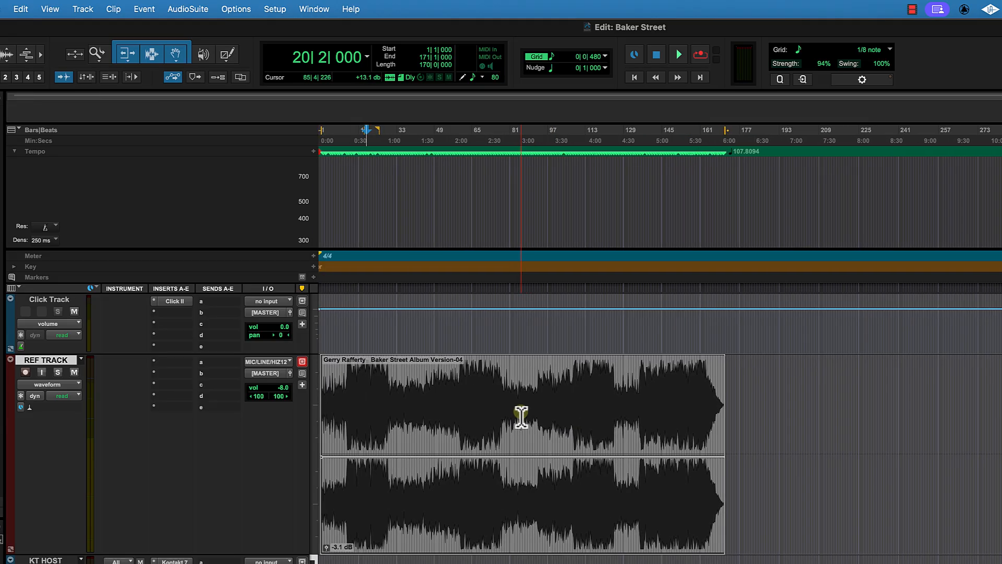
{"action": "key", "text": "t"}
{"action": "key", "text": "t"}
{"action": "key", "text": "t"}
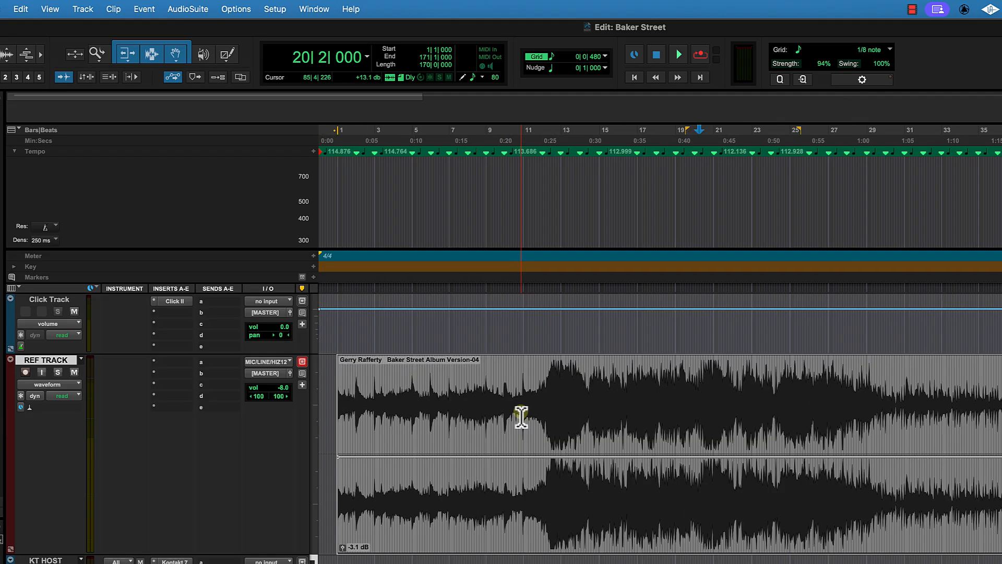
{"action": "scroll", "coordinate": [521, 417], "scroll_direction": "right", "scroll_amount": 20}
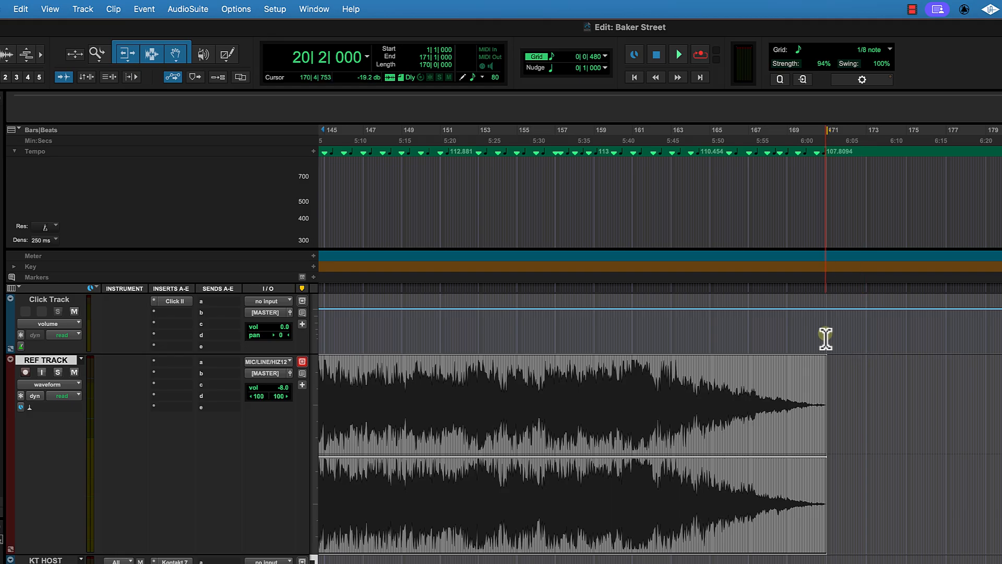
{"action": "scroll", "coordinate": [847, 379], "scroll_direction": "left", "scroll_amount": 20}
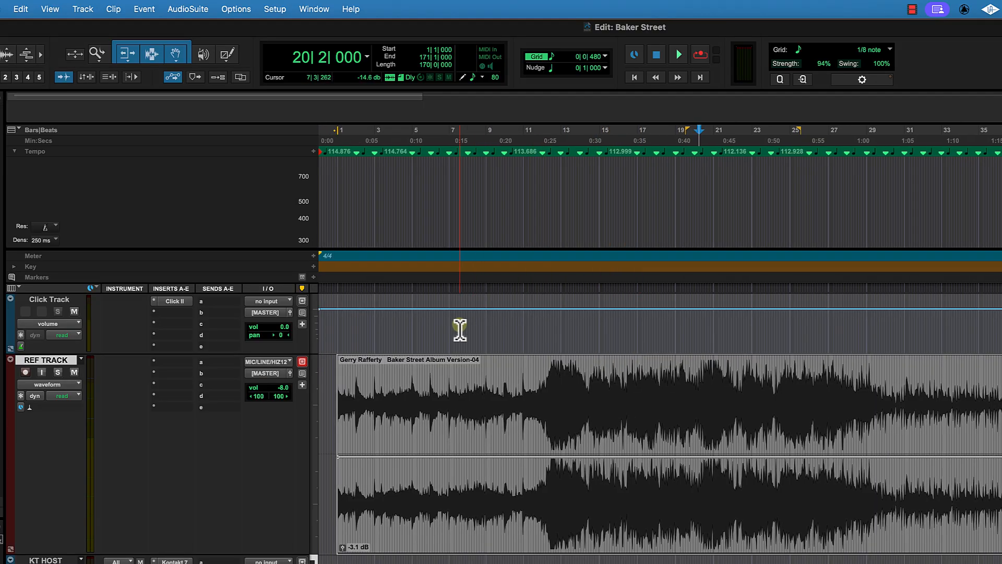
{"action": "scroll", "coordinate": [486, 302], "scroll_direction": "right", "scroll_amount": 1}
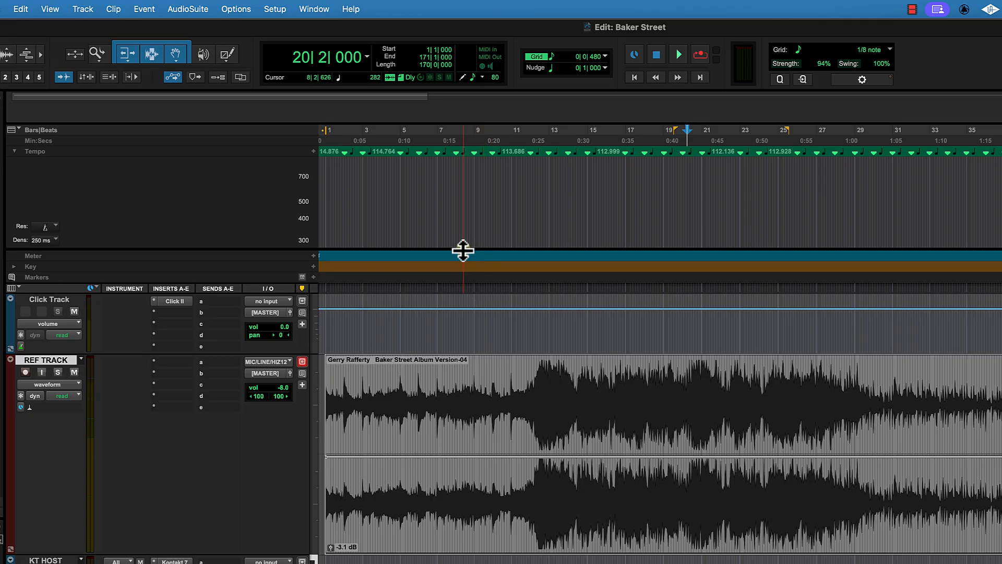
Step: Shrink the tempo ruler and REF TRACK heights and return the cursor to the session start
{"action": "left_click_drag", "start_coordinate": [463, 251], "coordinate": [465, 209]}
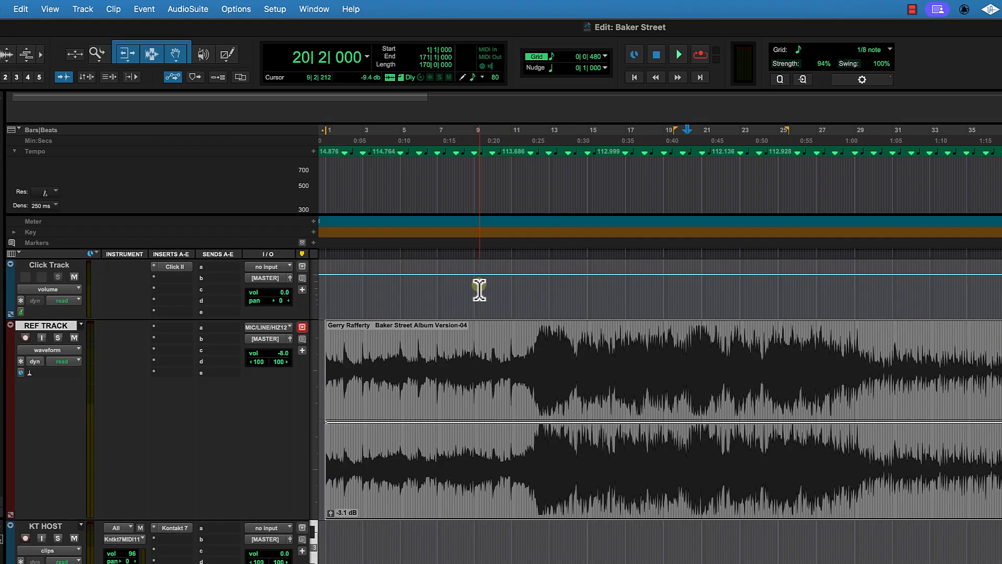
{"action": "left_click", "coordinate": [458, 297]}
{"action": "scroll", "coordinate": [458, 297], "scroll_direction": "left", "scroll_amount": 1}
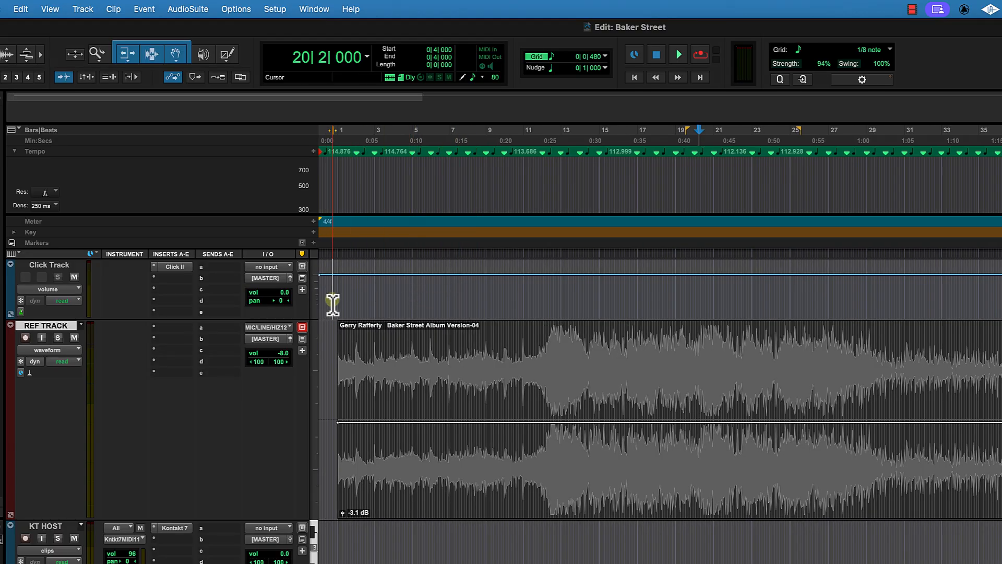
{"action": "key", "text": "alt+Return"}
{"action": "scroll", "coordinate": [332, 305], "scroll_direction": "left", "scroll_amount": 20}
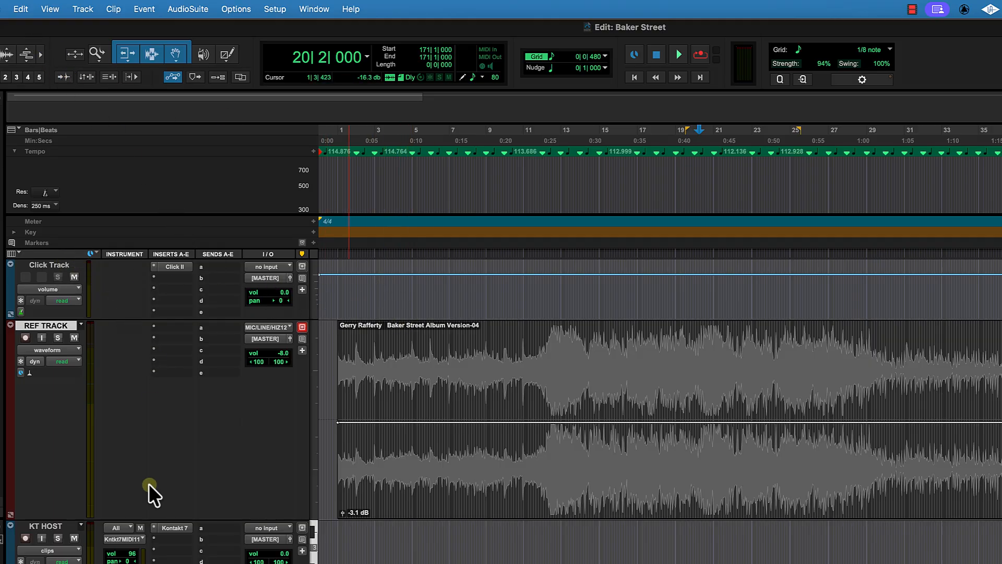
{"action": "left_click_drag", "start_coordinate": [158, 508], "coordinate": [160, 399]}
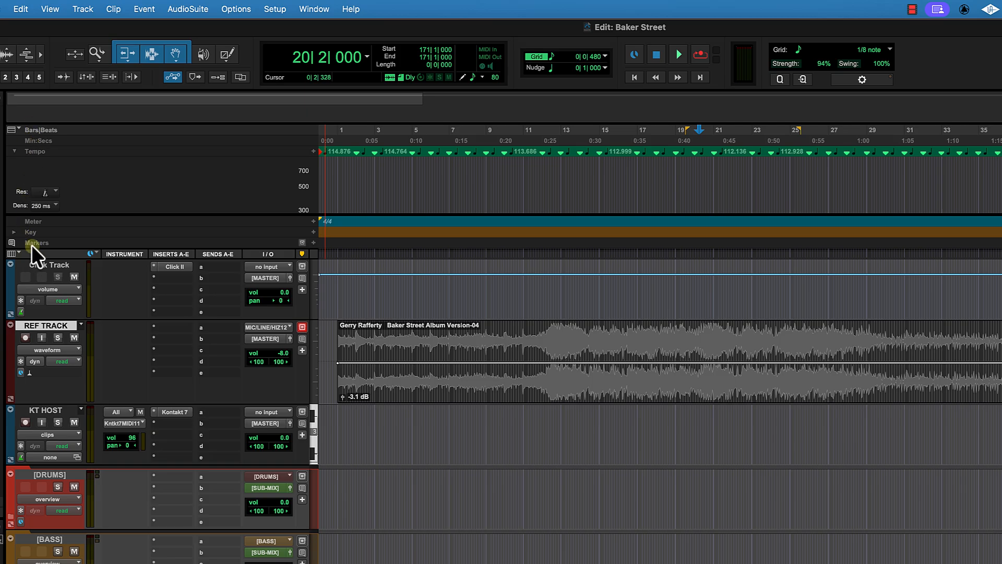
Step: Add a new marker named SONG START and move it to the beginning of the reference clip
{"action": "left_click", "coordinate": [312, 241]}
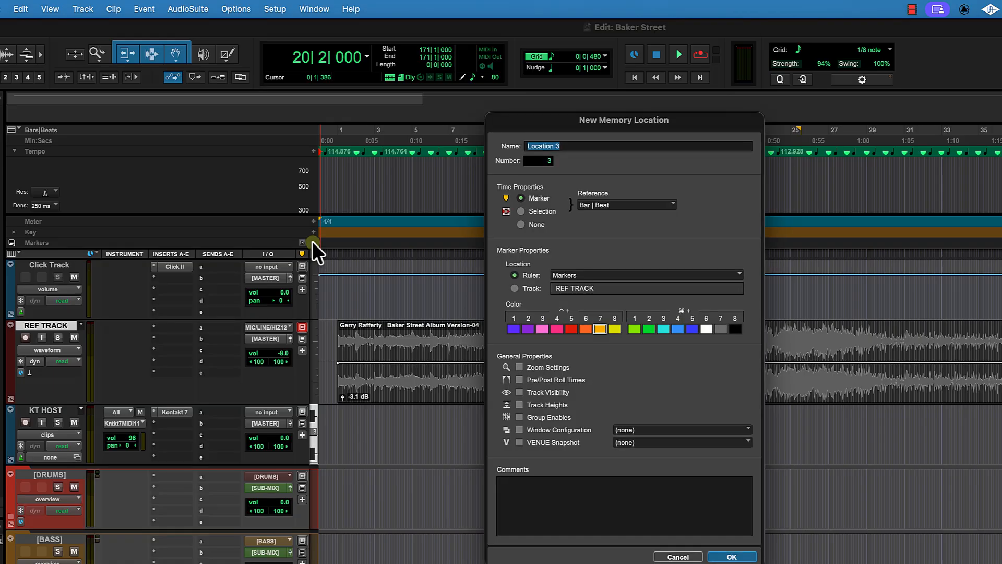
{"action": "type", "text": "SONG START"}
{"action": "key", "text": "Return"}
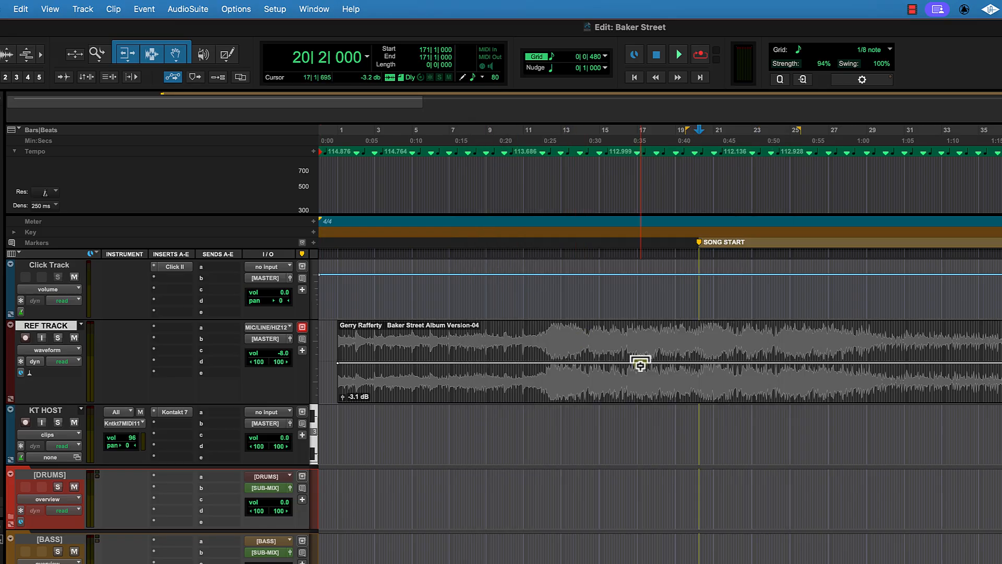
{"action": "left_click_drag", "start_coordinate": [699, 241], "coordinate": [338, 255]}
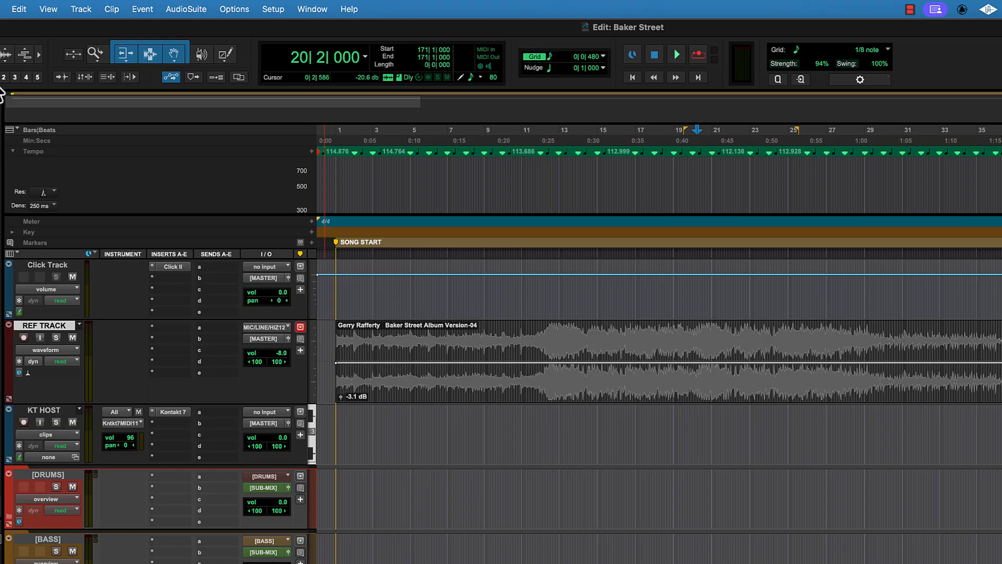
Step: Zoom in at the session start and drag the SONG START marker back to bar 0
{"action": "key", "text": "t"}
{"action": "key", "text": "t"}
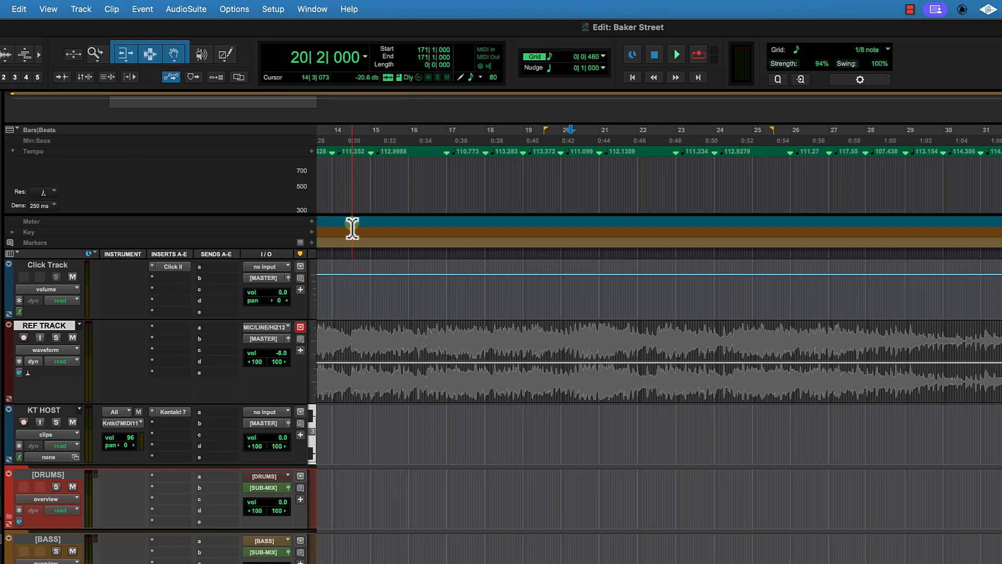
{"action": "key", "text": "Home"}
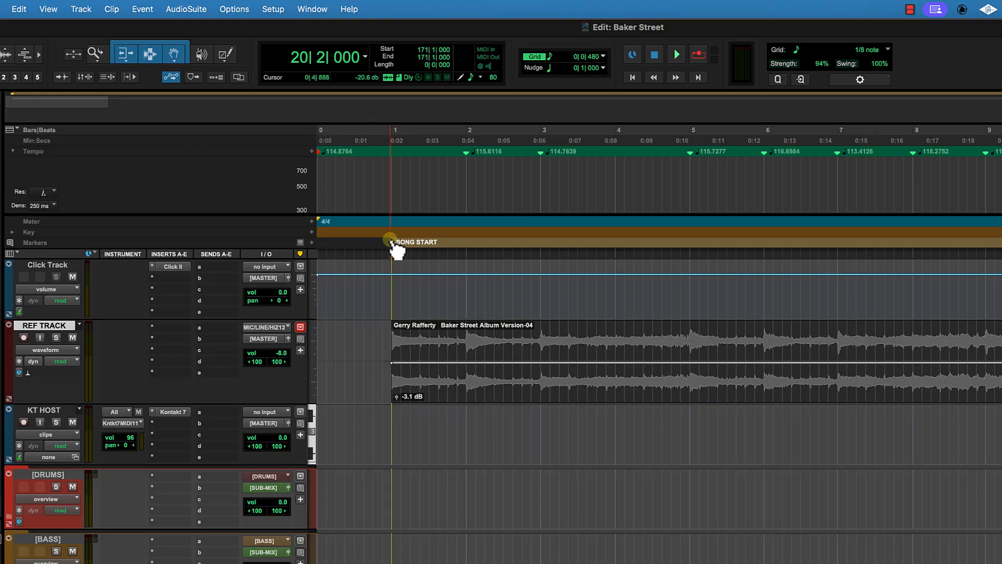
{"action": "left_click_drag", "start_coordinate": [391, 240], "coordinate": [282, 238]}
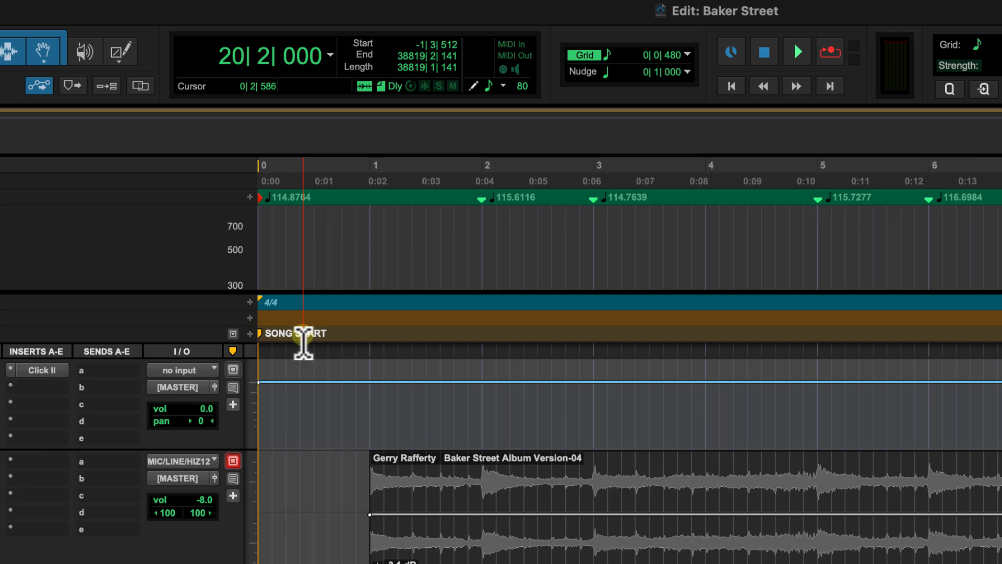
Step: Open the Memory Locations window and rename the SONG START marker to COUNT OFF
{"action": "key", "text": "super+3"}
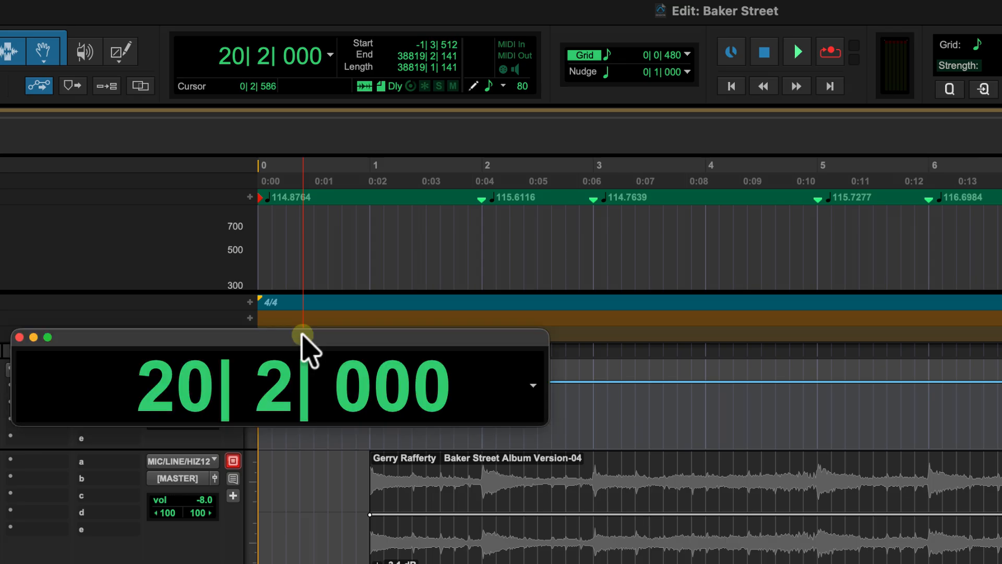
{"action": "key", "text": "F9"}
{"action": "key", "text": "super+5"}
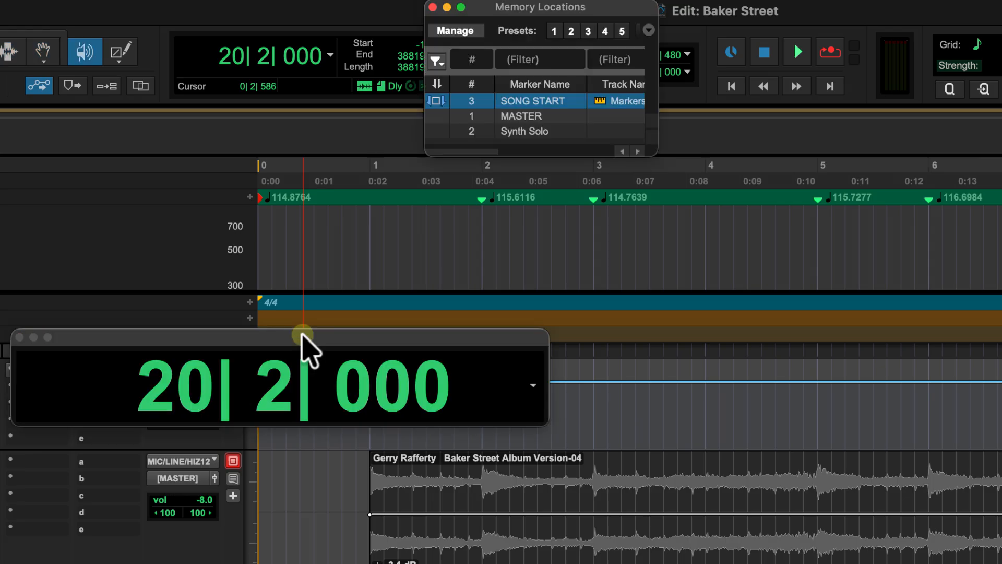
{"action": "right_click", "coordinate": [531, 100]}
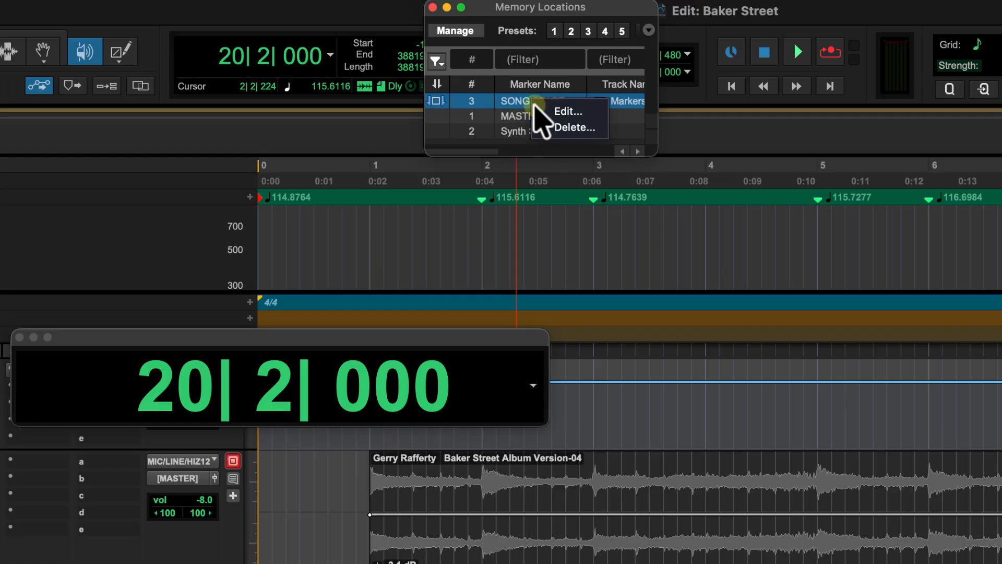
{"action": "left_click", "coordinate": [568, 112]}
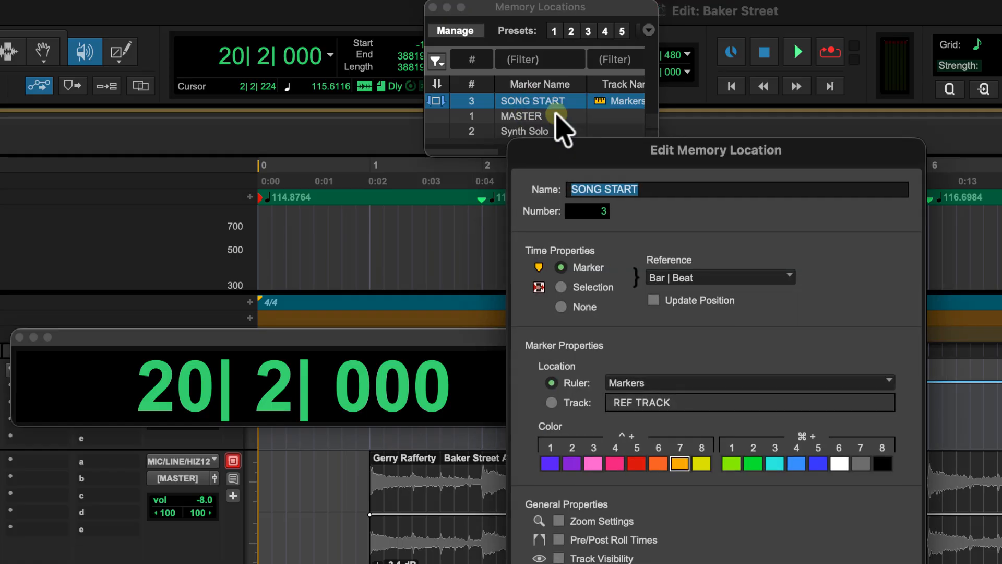
{"action": "type", "text": "COUNT OFF"}
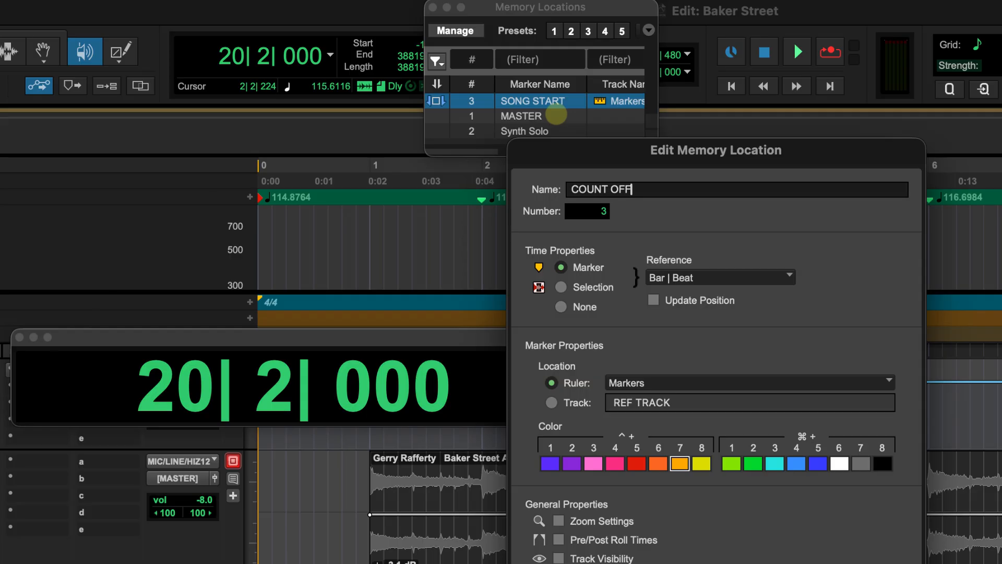
{"action": "key", "text": "Return"}
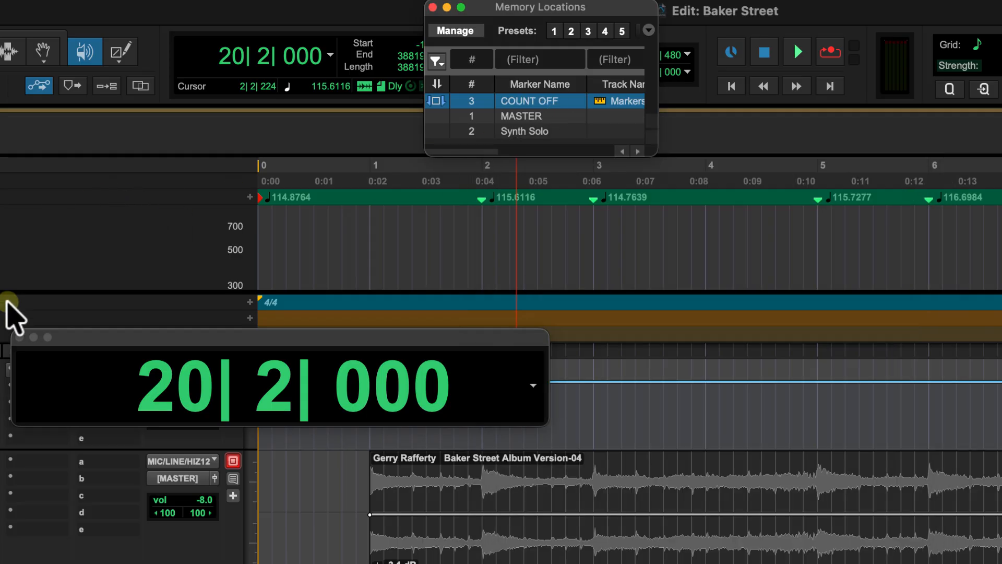
Step: Add a new marker named SONG START at bar 1
{"action": "left_click", "coordinate": [19, 336]}
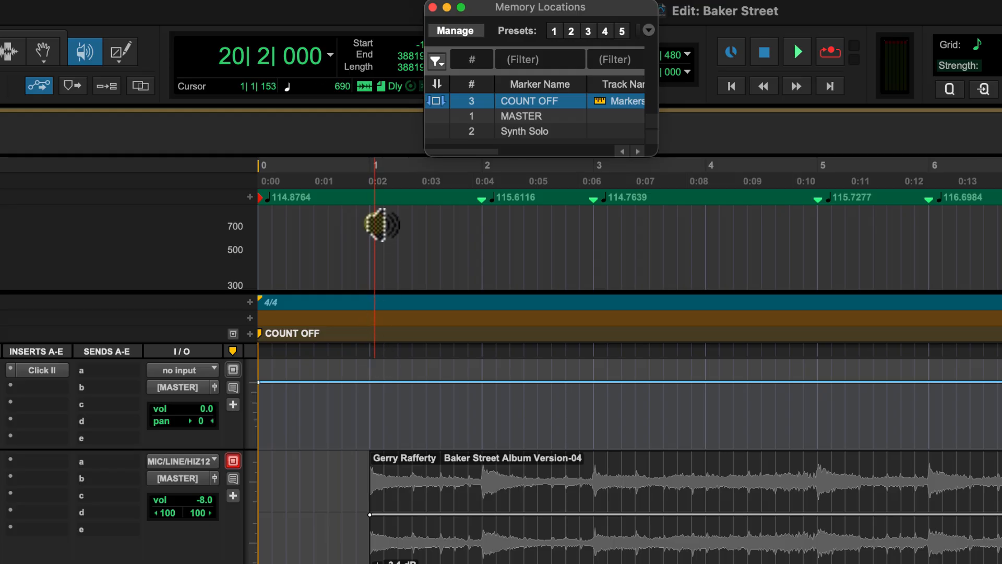
{"action": "left_click", "coordinate": [370, 177]}
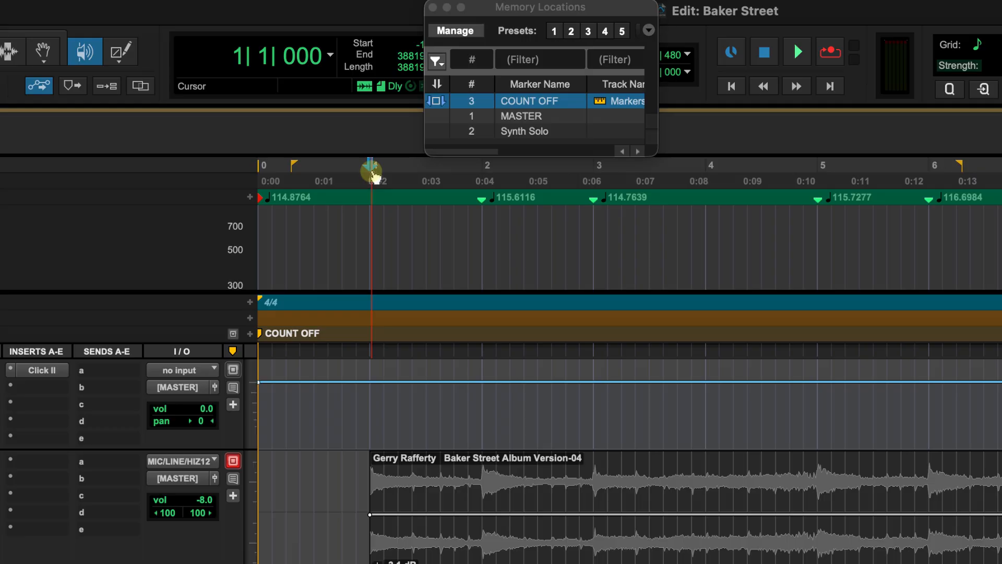
{"action": "left_click", "coordinate": [250, 333]}
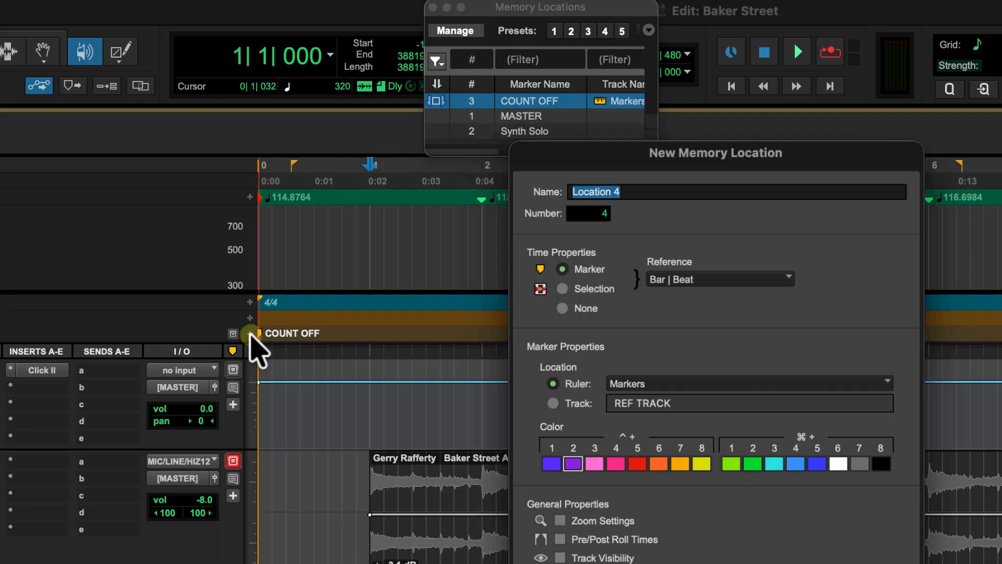
{"action": "type", "text": "SONG START"}
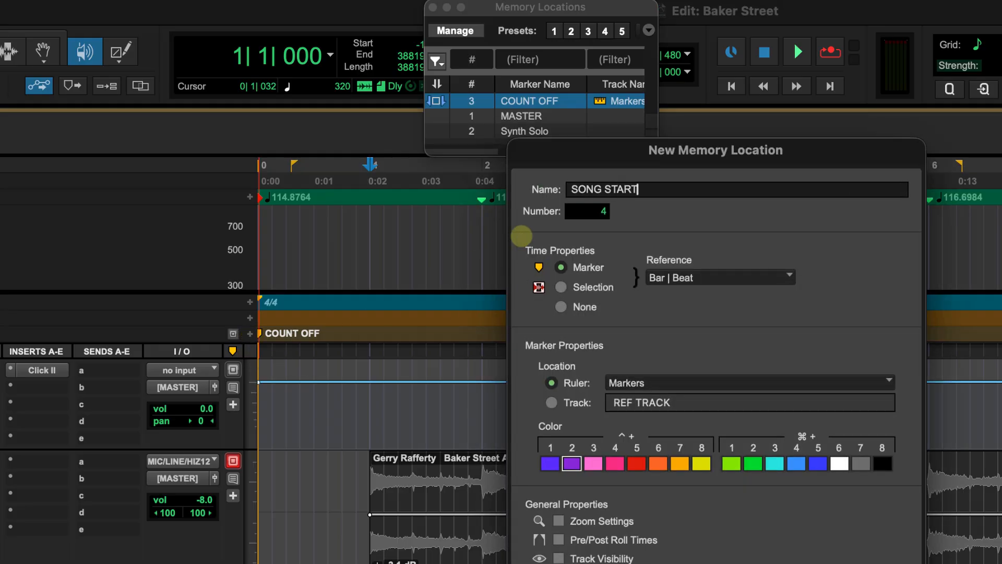
{"action": "key", "text": "Return"}
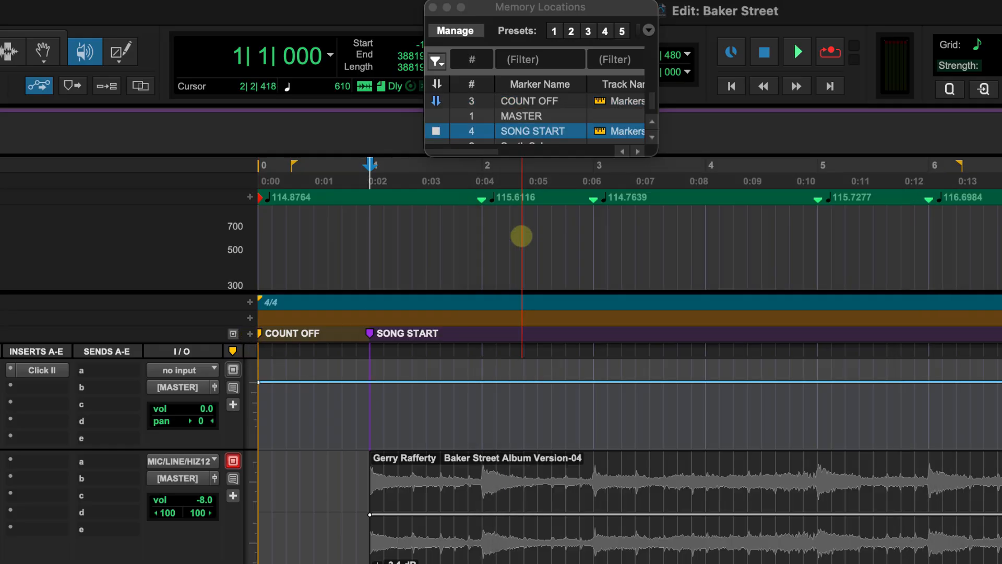
Step: Play the reference song around bars 11 to 12 to find where the next section begins
{"action": "scroll", "coordinate": [421, 273], "scroll_direction": "right", "scroll_amount": 1}
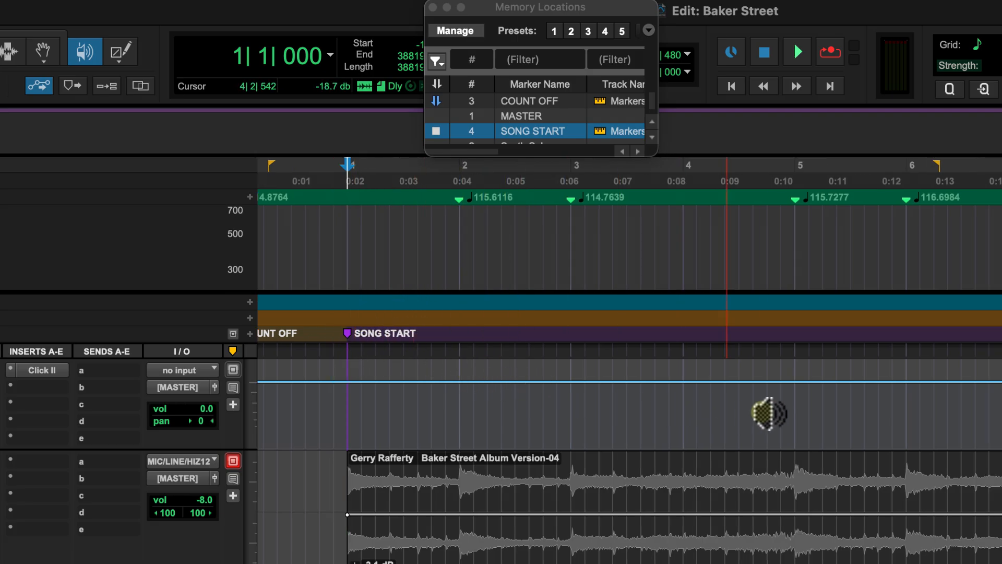
{"action": "scroll", "coordinate": [769, 413], "scroll_direction": "right", "scroll_amount": 10}
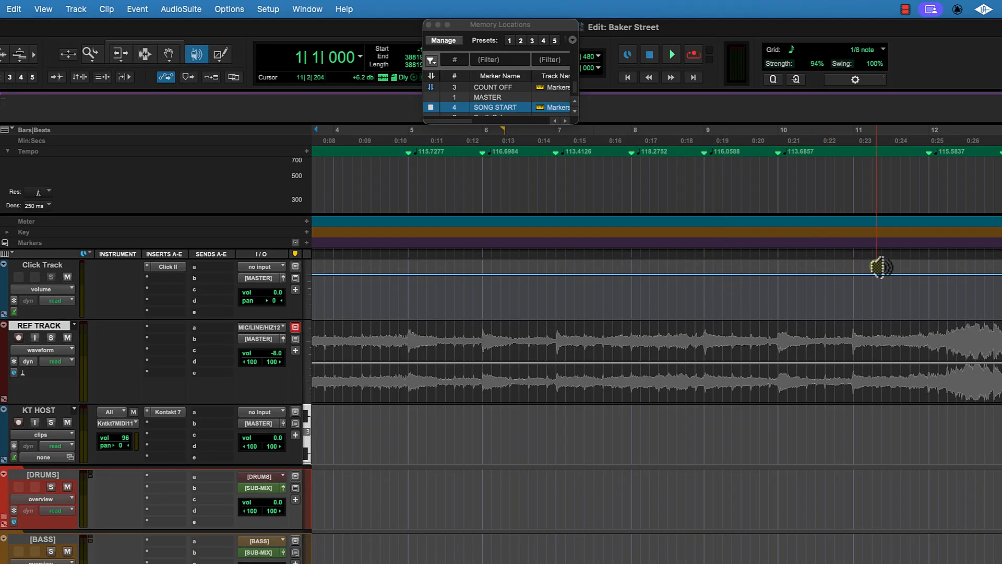
{"action": "left_click", "coordinate": [928, 144]}
{"action": "key", "text": "space"}
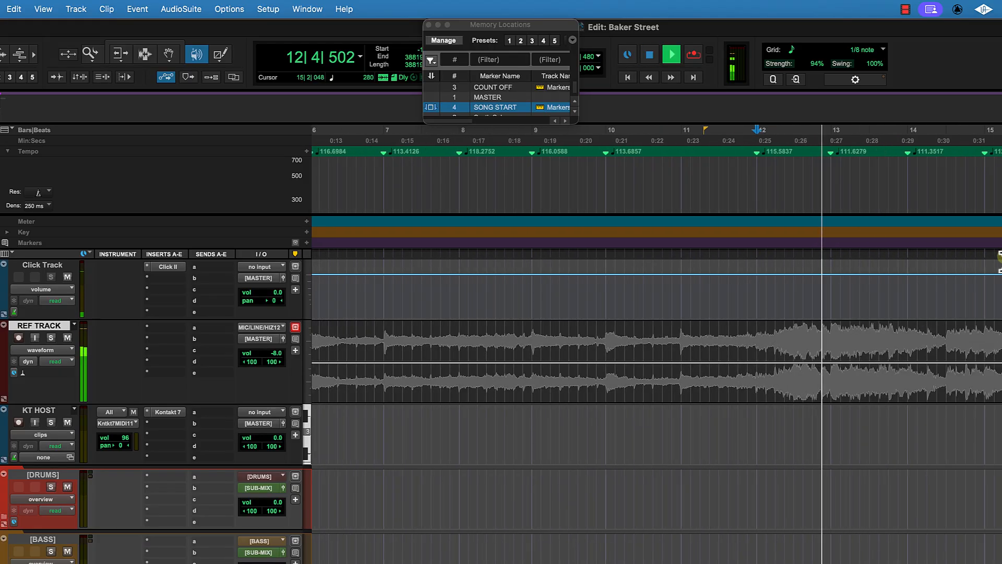
{"action": "key", "text": "space"}
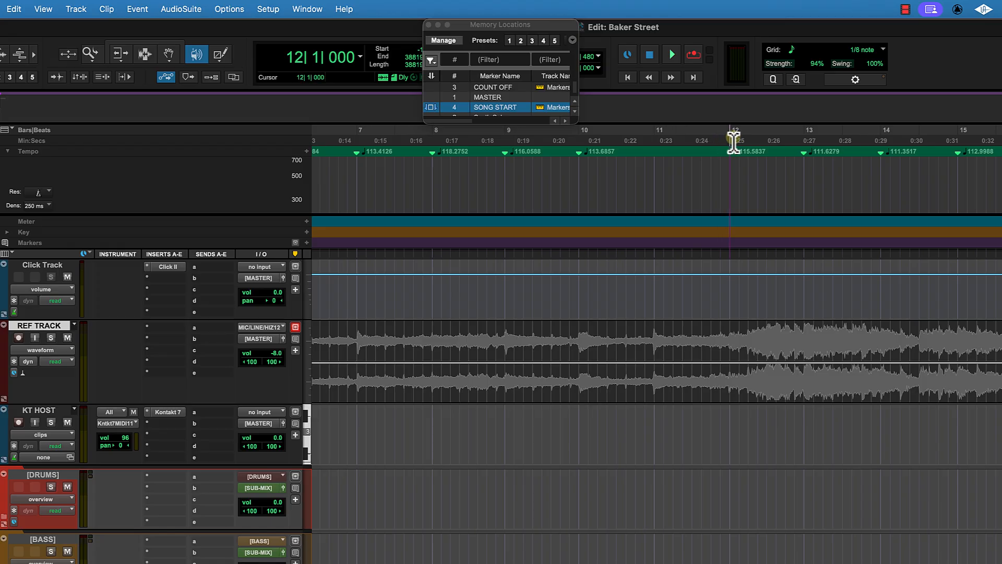
{"action": "left_click", "coordinate": [731, 140]}
Step: Switch on the Smart Tool and add a marker named C1 at bar 12
{"action": "left_click", "coordinate": [131, 42]}
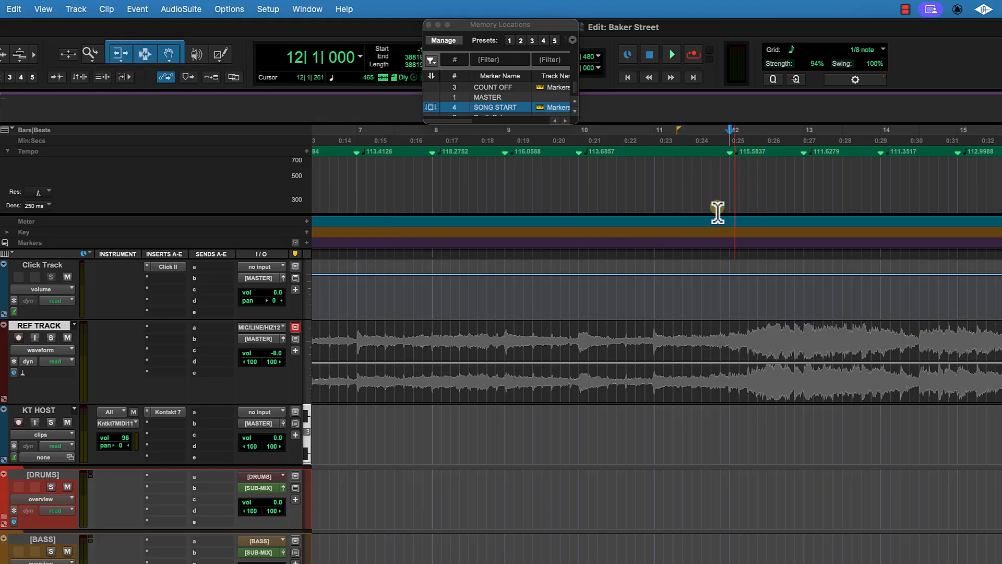
{"action": "key", "text": "KP_Enter"}
{"action": "type", "text": "CH"}
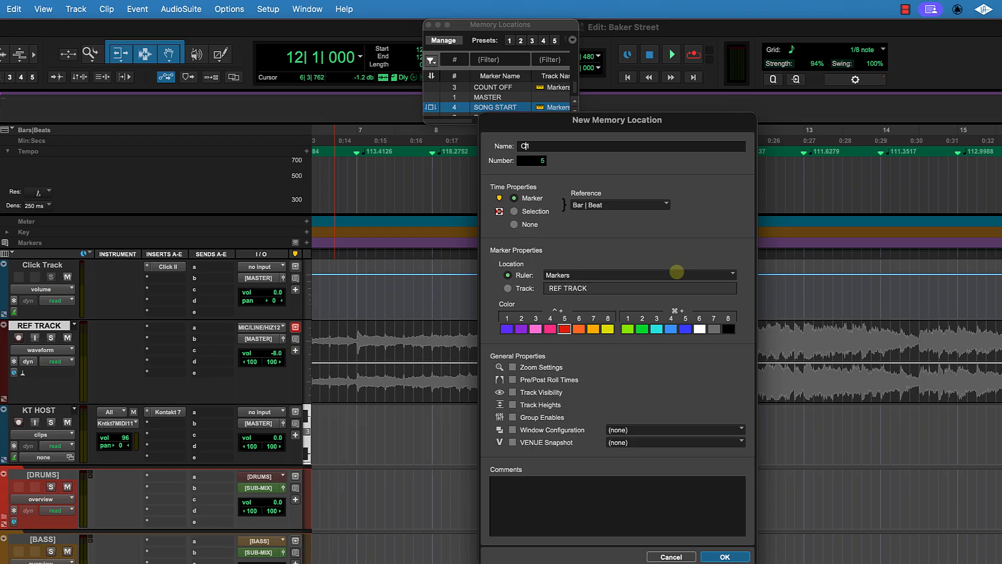
{"action": "key", "text": "Return"}
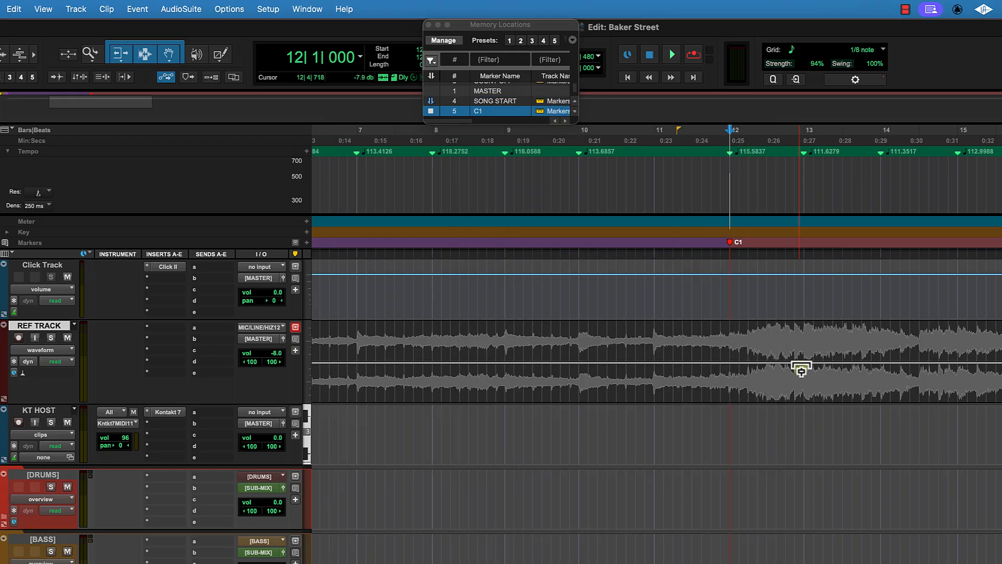
Step: Move the C1 marker to bar 13
{"action": "key", "text": "space"}
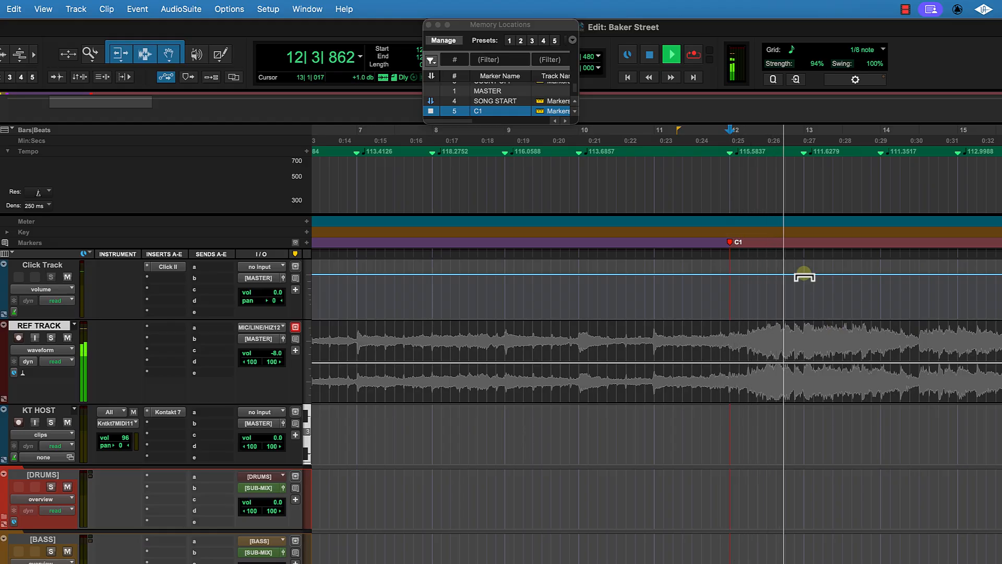
{"action": "key", "text": "space"}
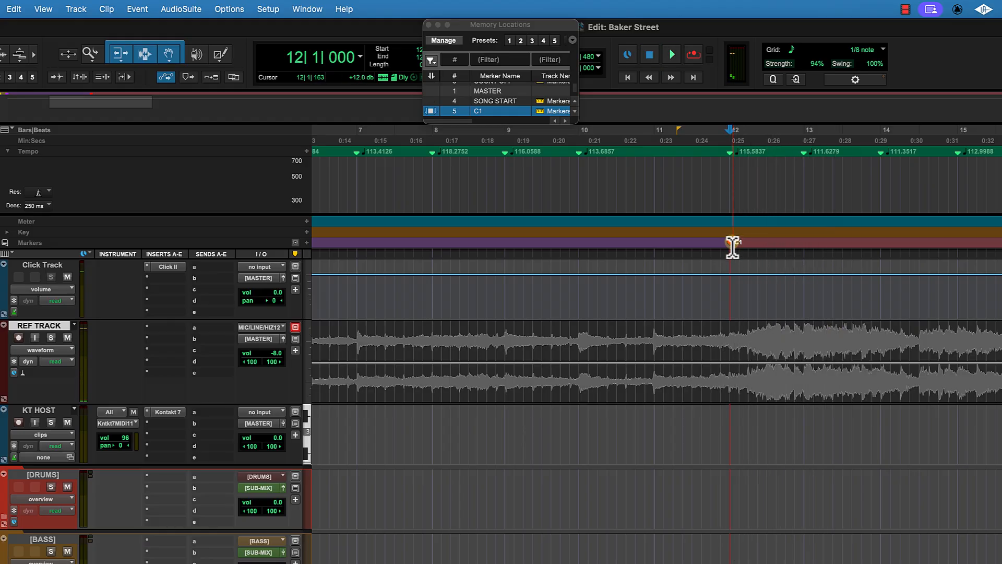
{"action": "left_click_drag", "start_coordinate": [734, 245], "coordinate": [804, 244]}
{"action": "scroll", "coordinate": [847, 292], "scroll_direction": "right", "scroll_amount": 5}
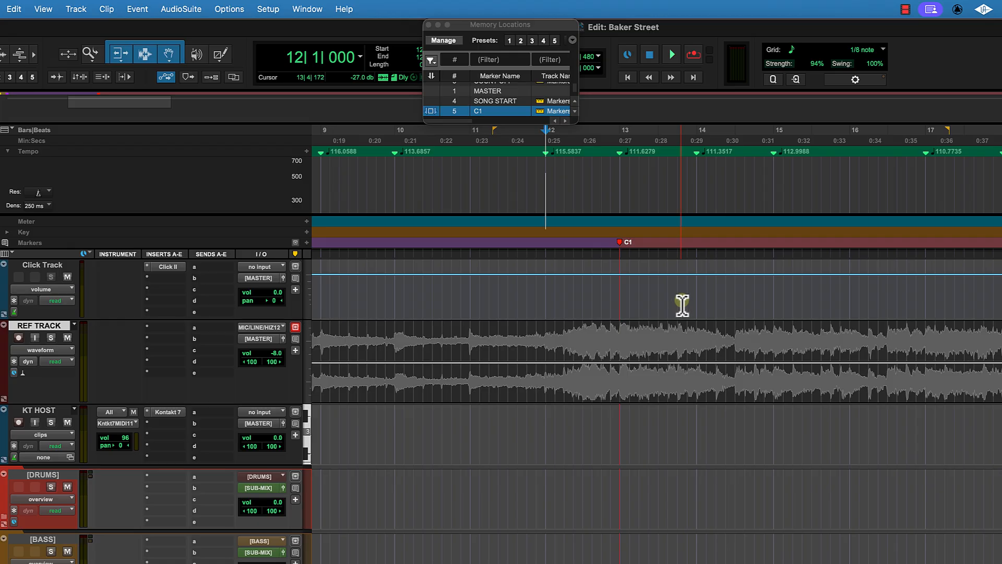
{"action": "scroll", "coordinate": [683, 306], "scroll_direction": "left", "scroll_amount": 3}
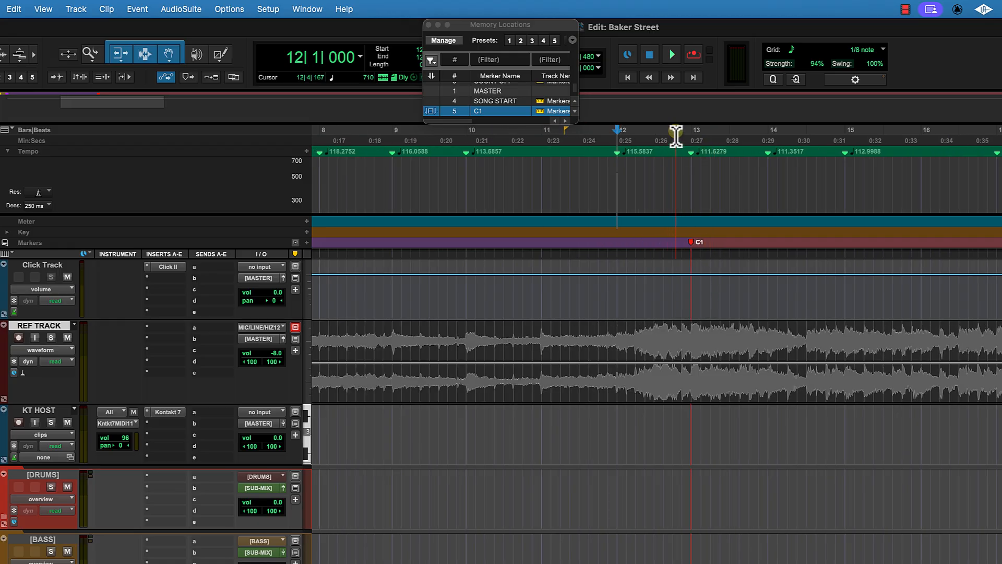
Step: Enlarge and reposition the Memory Locations window so all its columns show during playback
{"action": "key", "text": "space"}
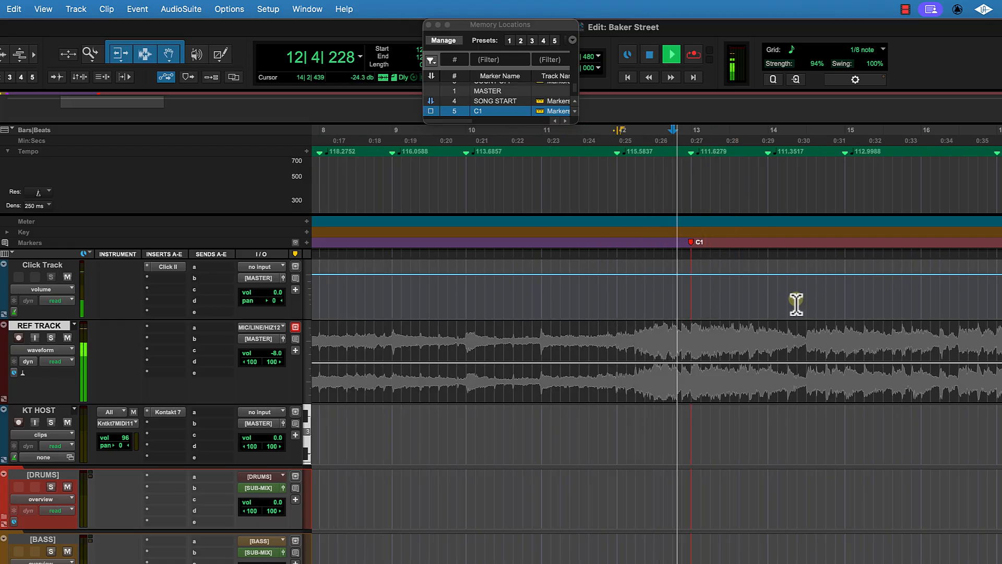
{"action": "scroll", "coordinate": [796, 304], "scroll_direction": "right", "scroll_amount": 7}
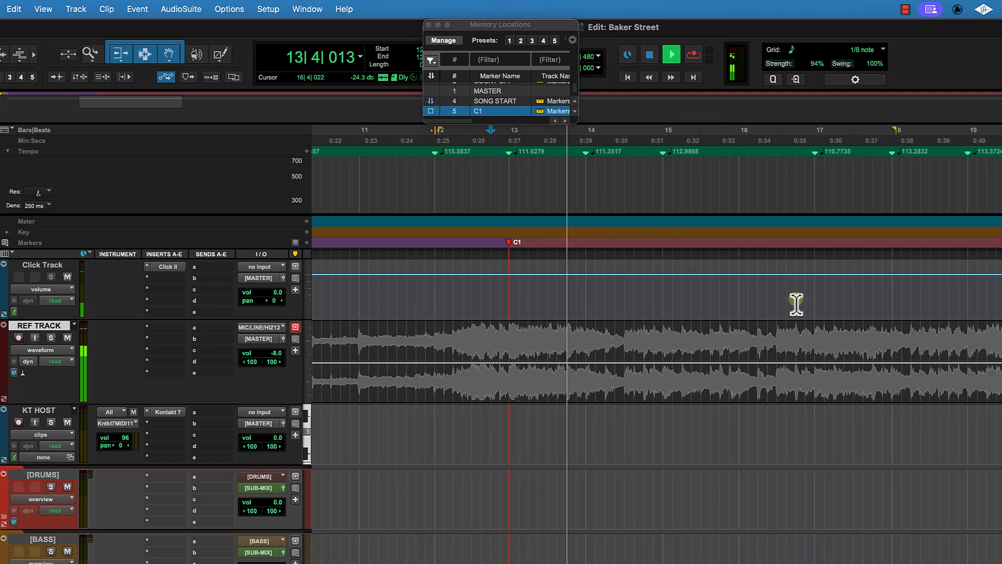
{"action": "scroll", "coordinate": [796, 304], "scroll_direction": "right", "scroll_amount": 2}
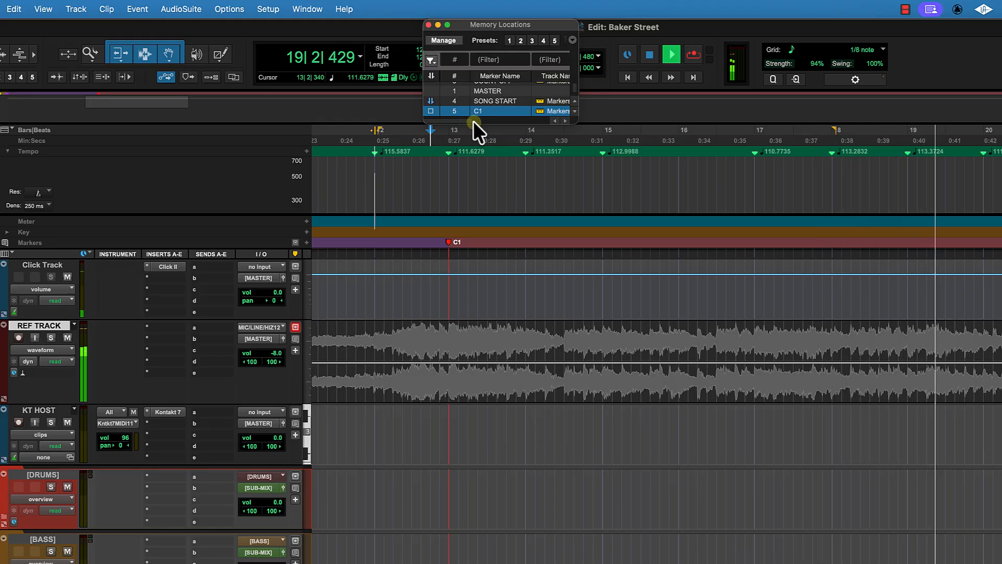
{"action": "left_click_drag", "start_coordinate": [470, 127], "coordinate": [439, 274]}
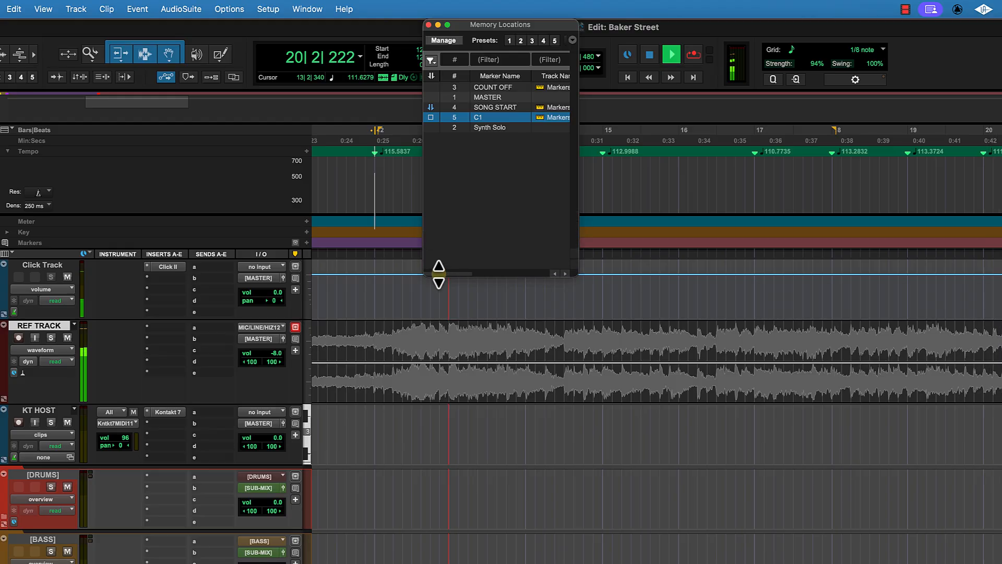
{"action": "left_click_drag", "start_coordinate": [506, 24], "coordinate": [306, 44]}
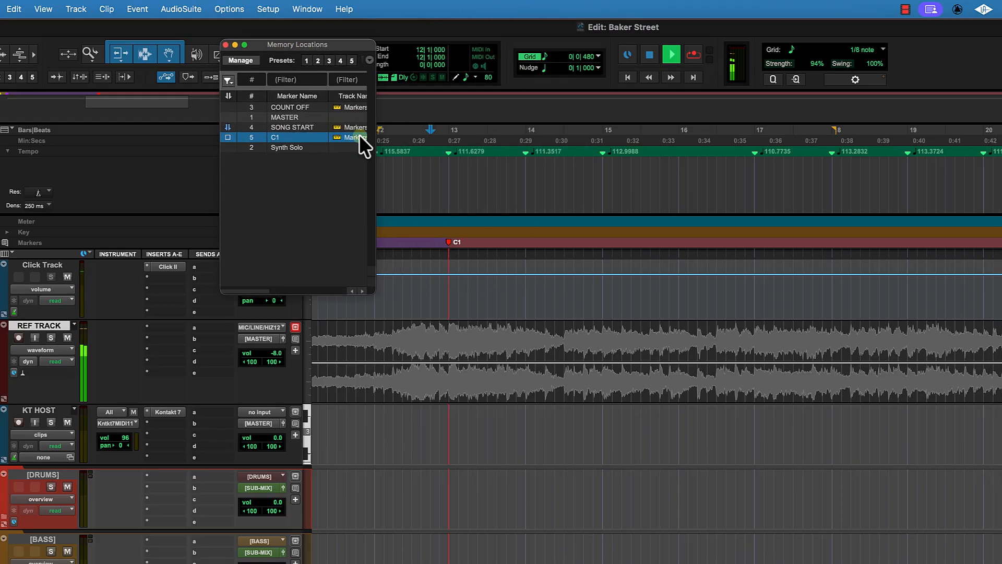
{"action": "left_click_drag", "start_coordinate": [380, 161], "coordinate": [512, 165]}
{"action": "left_click_drag", "start_coordinate": [408, 41], "coordinate": [245, 63]}
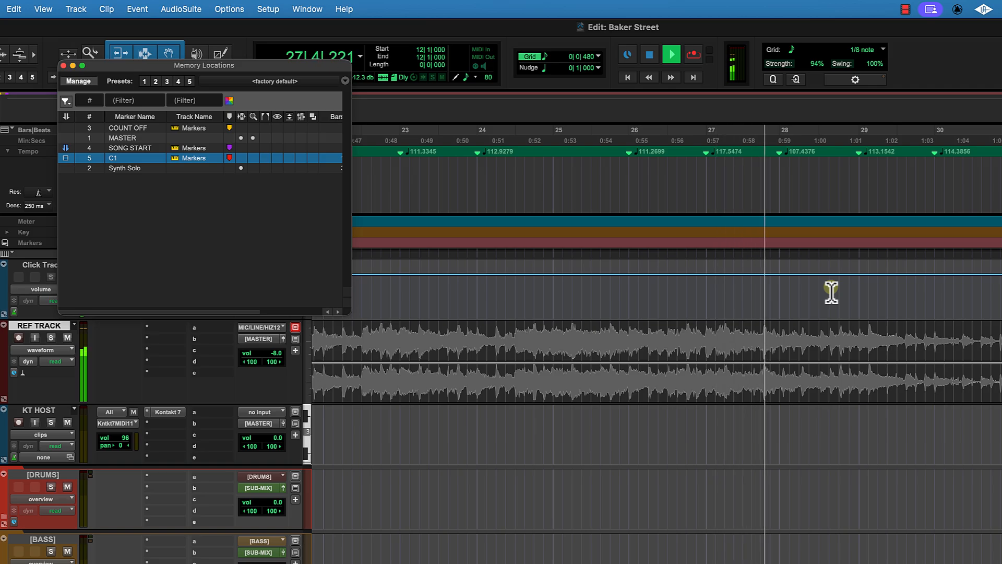
Step: Play the song around bars 27 to 29 to locate the start of the next section
{"action": "key", "text": "space"}
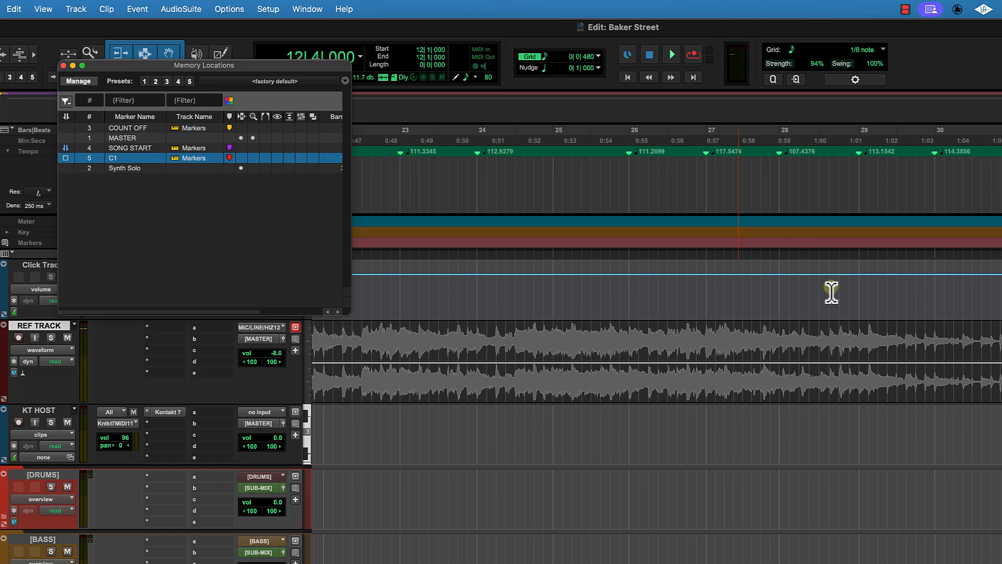
{"action": "left_click", "coordinate": [714, 139]}
{"action": "key", "text": "space"}
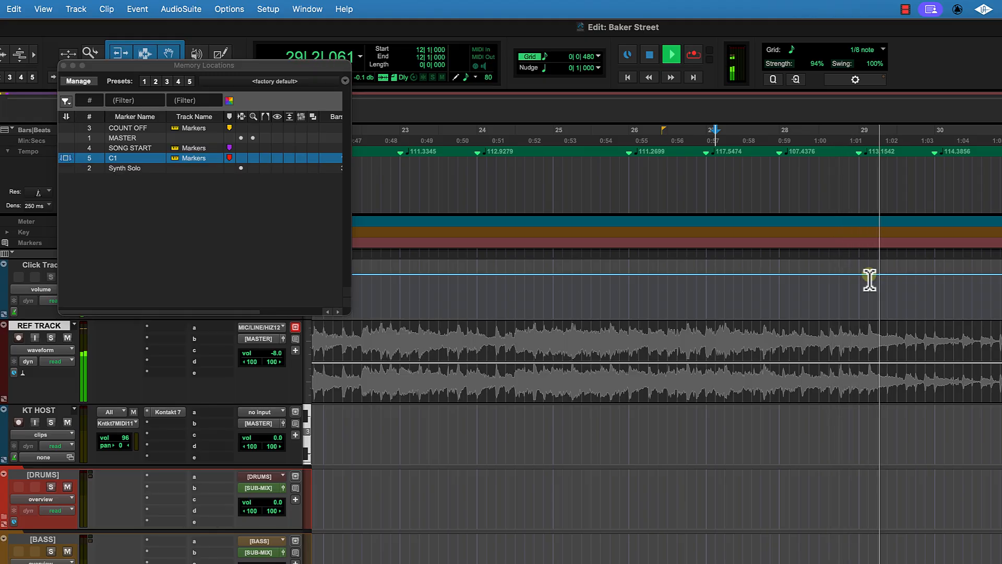
{"action": "left_click", "coordinate": [787, 193]}
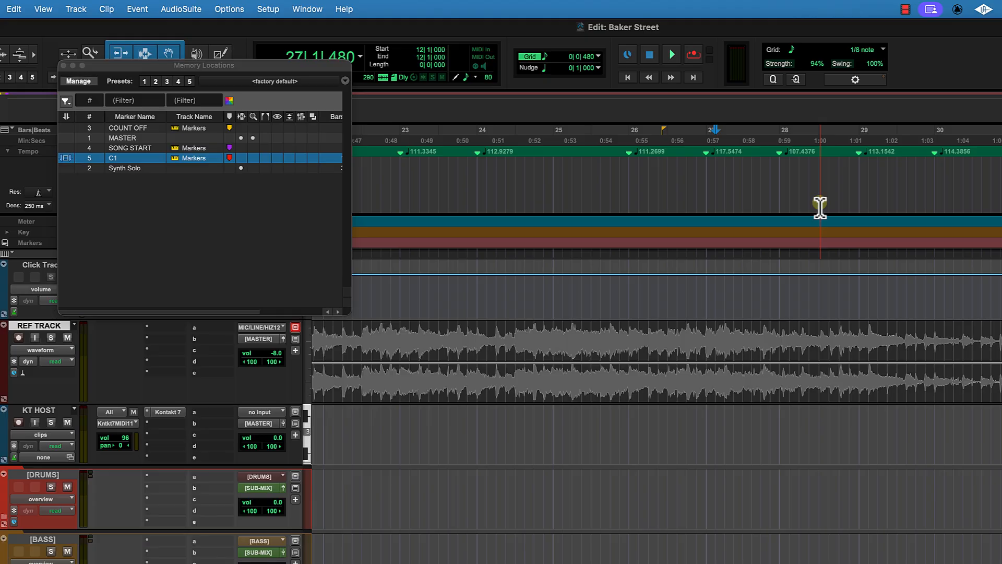
{"action": "key", "text": "space"}
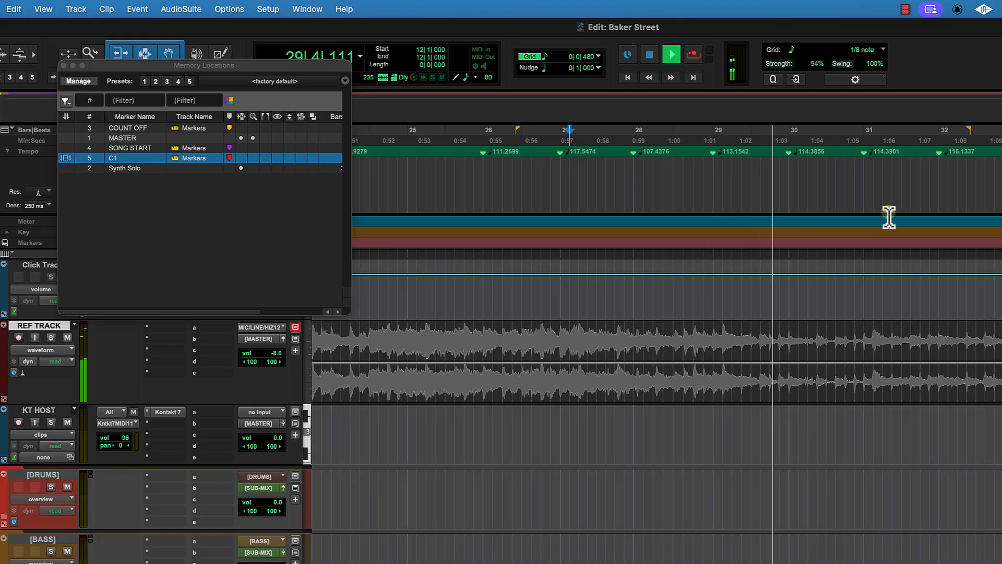
{"action": "left_click", "coordinate": [604, 139]}
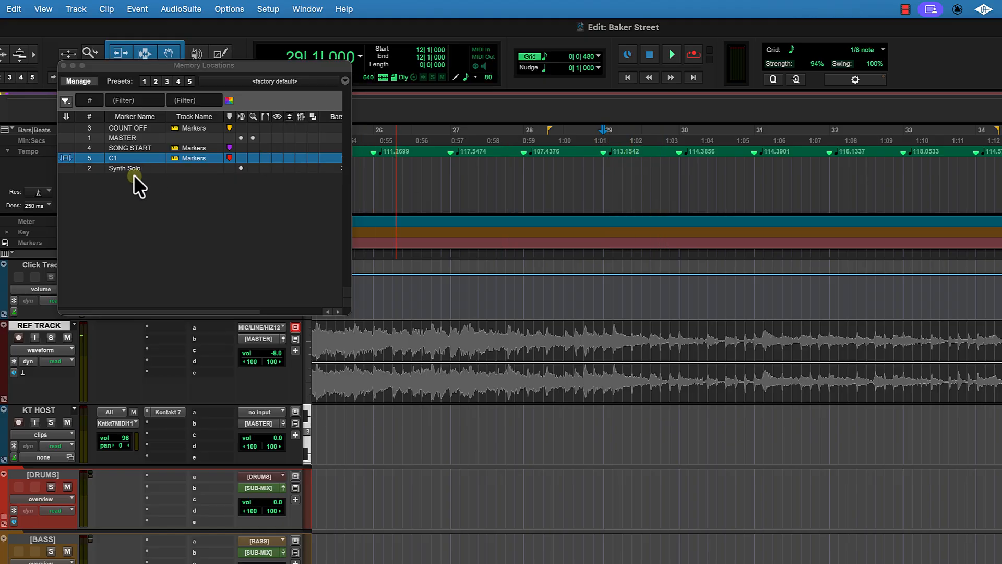
Step: Delete the Synth Solo memory location and close the Memory Locations window
{"action": "left_click", "coordinate": [94, 168]}
{"action": "right_click", "coordinate": [93, 169]}
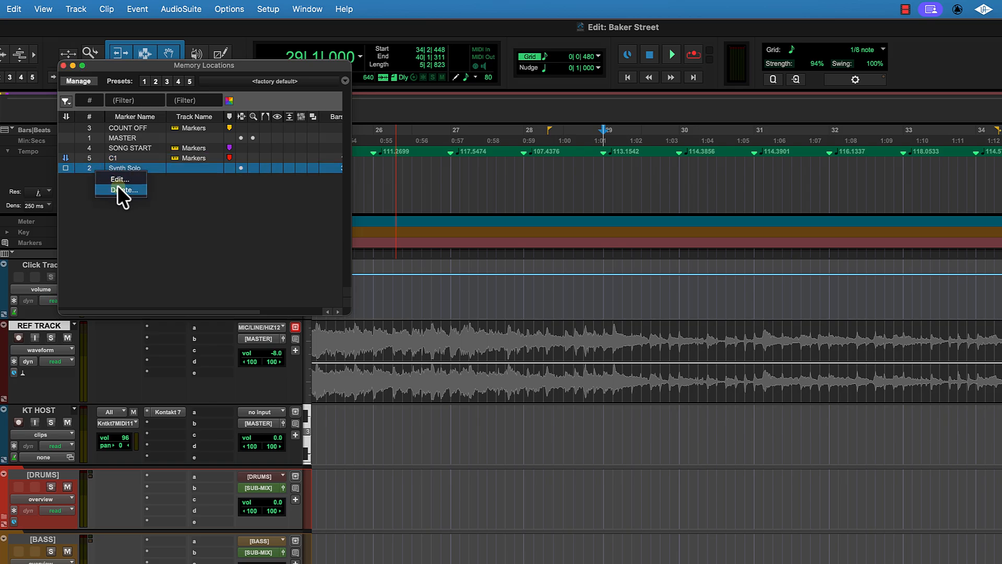
{"action": "left_click", "coordinate": [118, 187]}
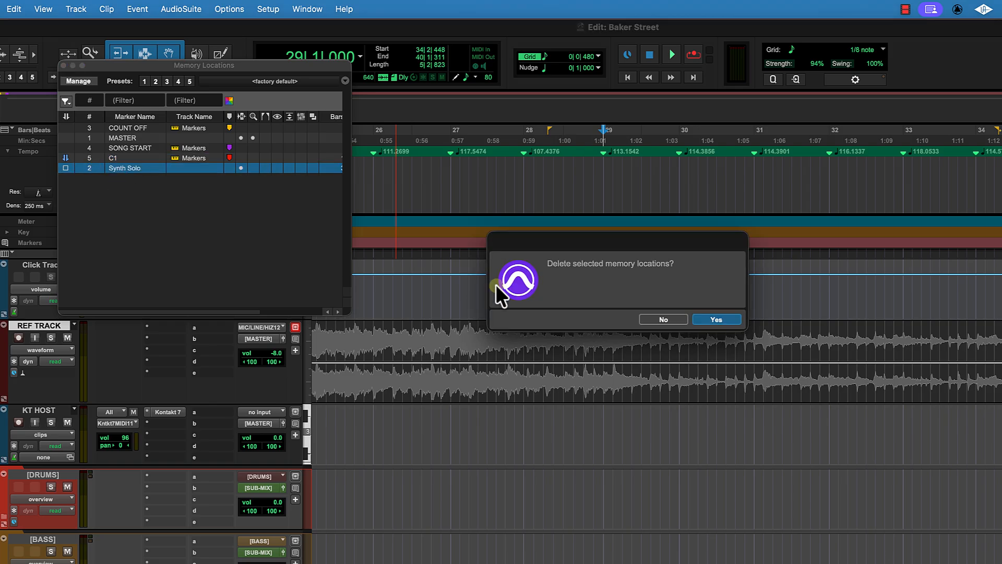
{"action": "left_click", "coordinate": [717, 319]}
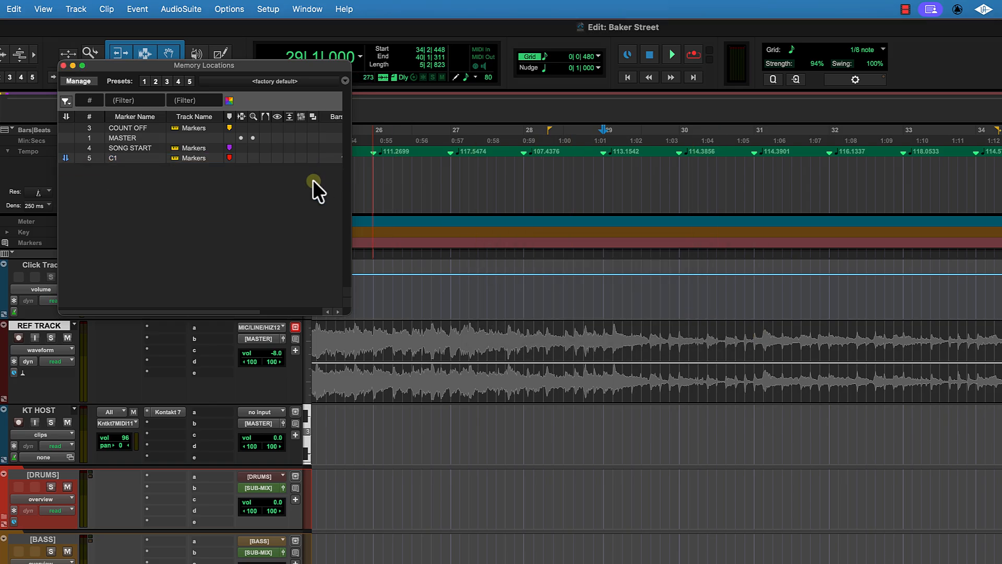
{"action": "left_click", "coordinate": [63, 65]}
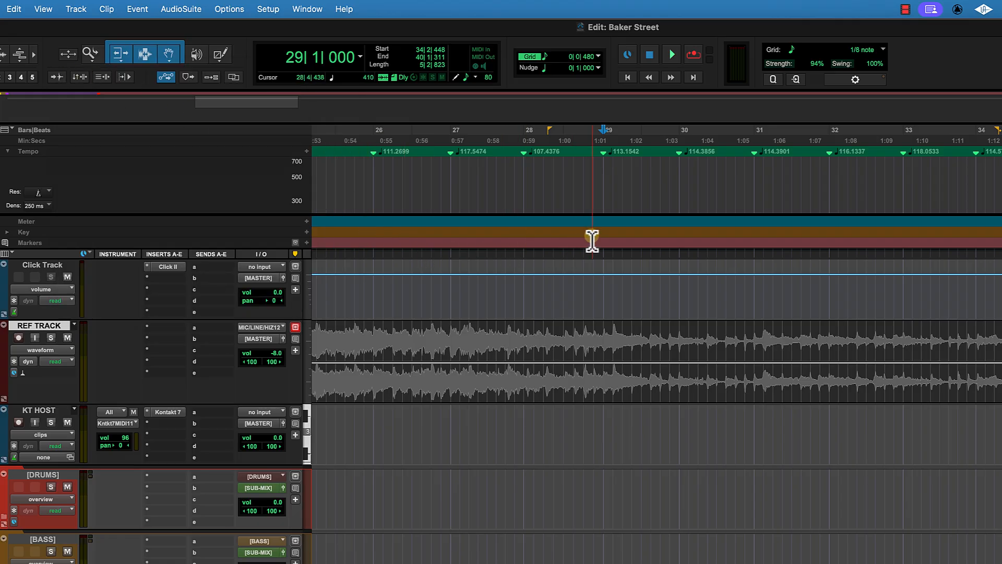
Step: Add a marker named V1 at bar 29
{"action": "left_click", "coordinate": [307, 242]}
{"action": "type", "text": "V"}
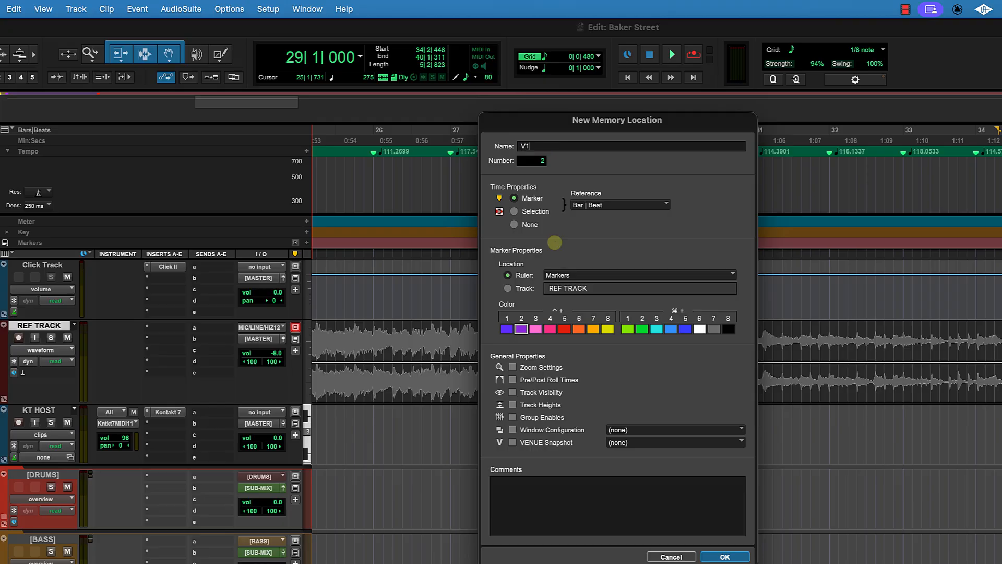
{"action": "type", "text": "1"}
{"action": "key", "text": "Return"}
Step: Play the song from bar 29 through to bar 45 to locate the start of the next section
{"action": "scroll", "coordinate": [569, 274], "scroll_direction": "left", "scroll_amount": 8}
{"action": "scroll", "coordinate": [610, 327], "scroll_direction": "right", "scroll_amount": 8}
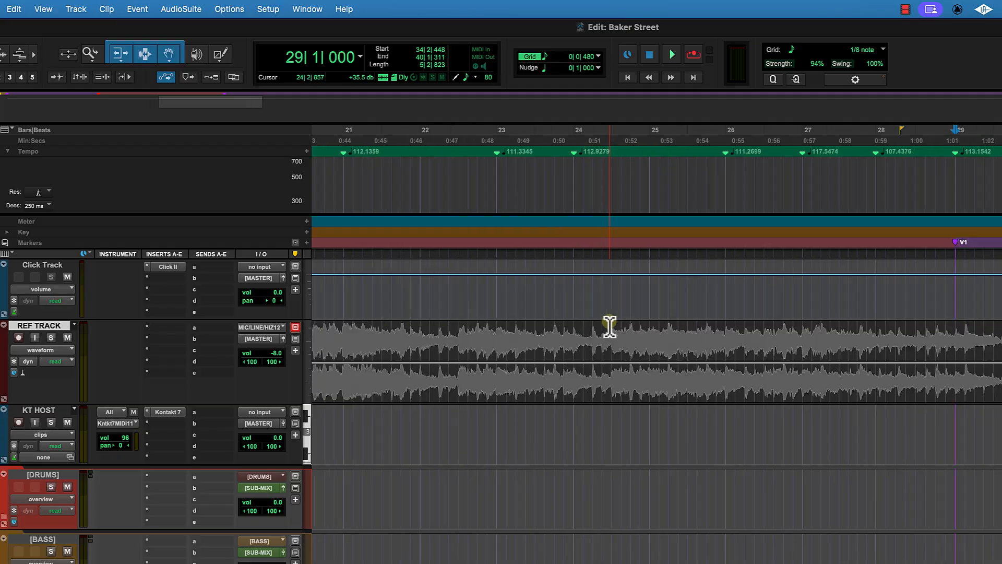
{"action": "key", "text": "space"}
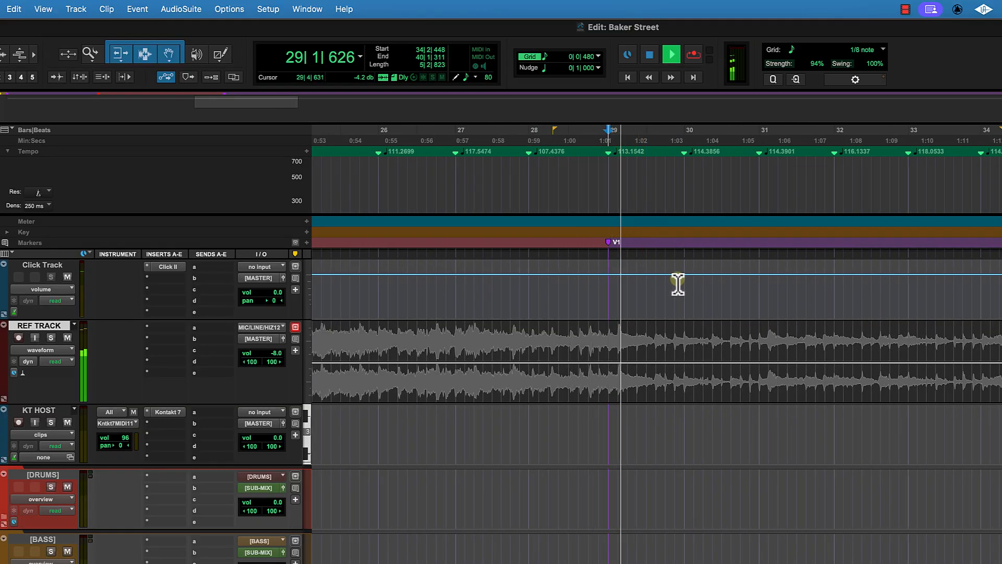
{"action": "scroll", "coordinate": [688, 285], "scroll_direction": "right", "scroll_amount": 2}
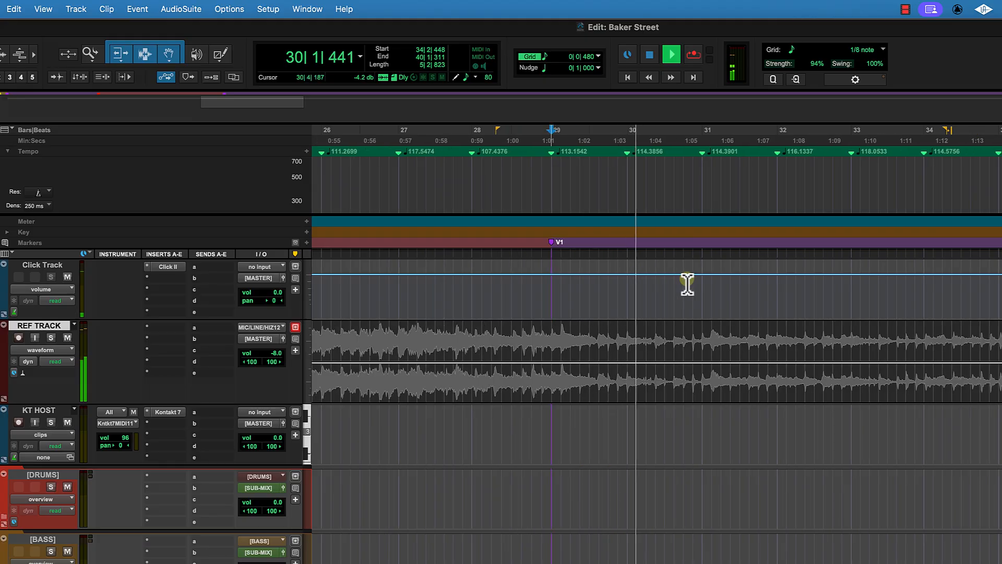
{"action": "scroll", "coordinate": [687, 284], "scroll_direction": "right", "scroll_amount": 10}
{"action": "scroll", "coordinate": [688, 284], "scroll_direction": "right", "scroll_amount": 10}
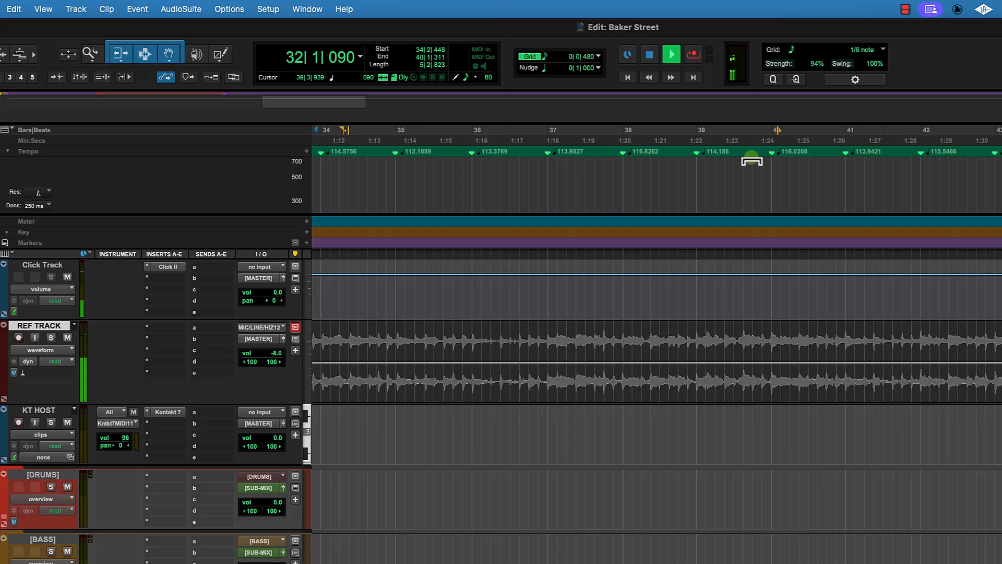
{"action": "left_click", "coordinate": [742, 141]}
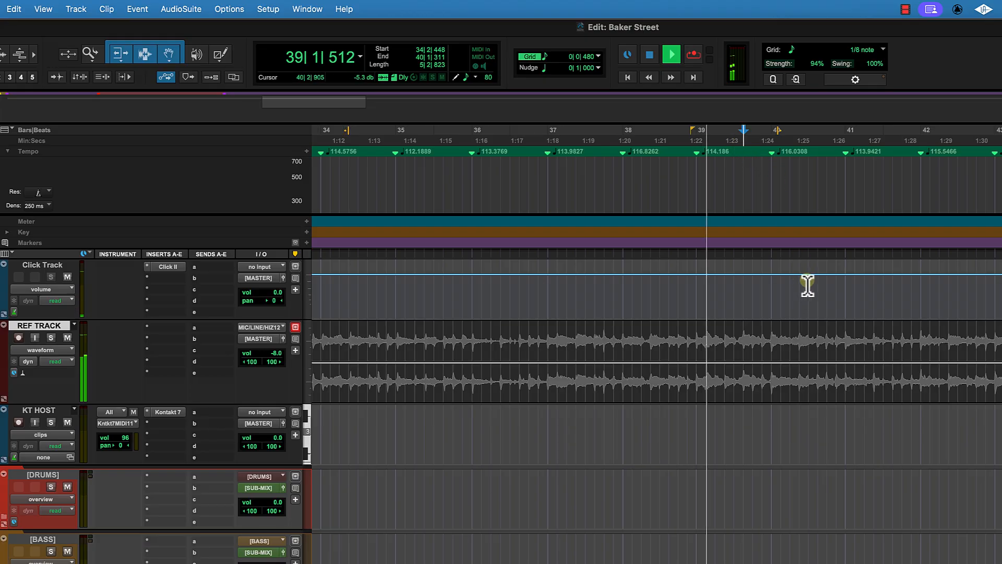
{"action": "scroll", "coordinate": [825, 288], "scroll_direction": "right", "scroll_amount": 15}
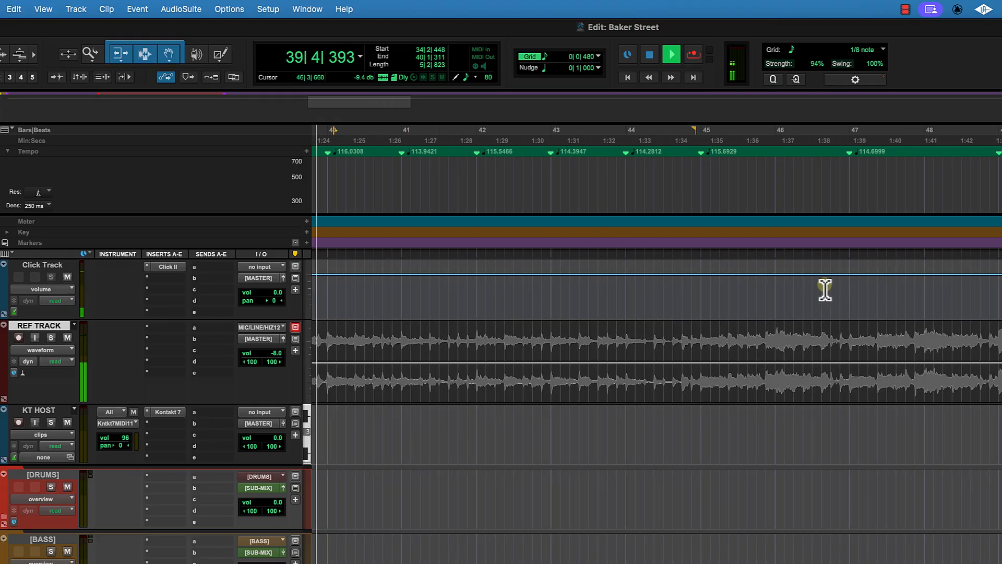
{"action": "left_click", "coordinate": [673, 140]}
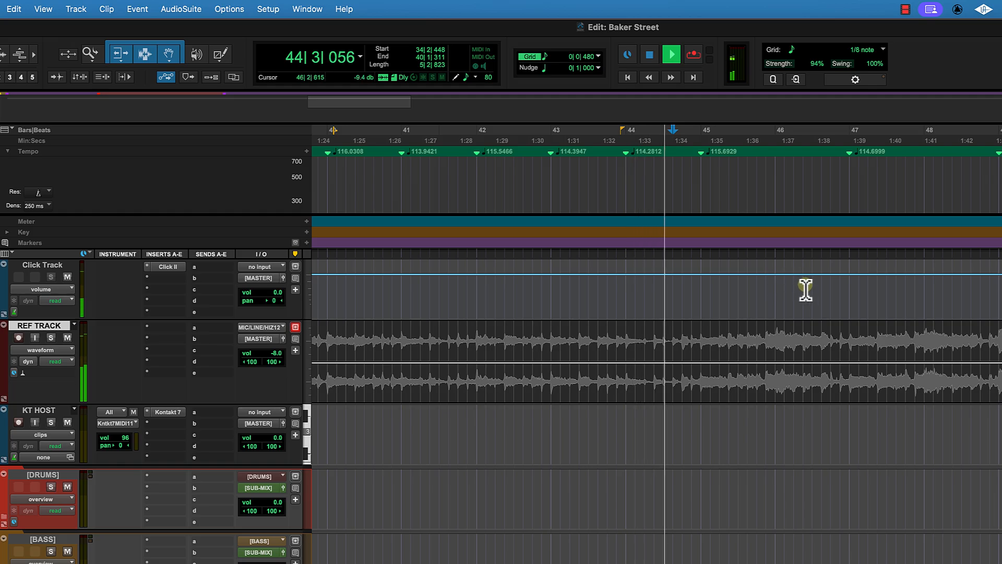
{"action": "key", "text": "space"}
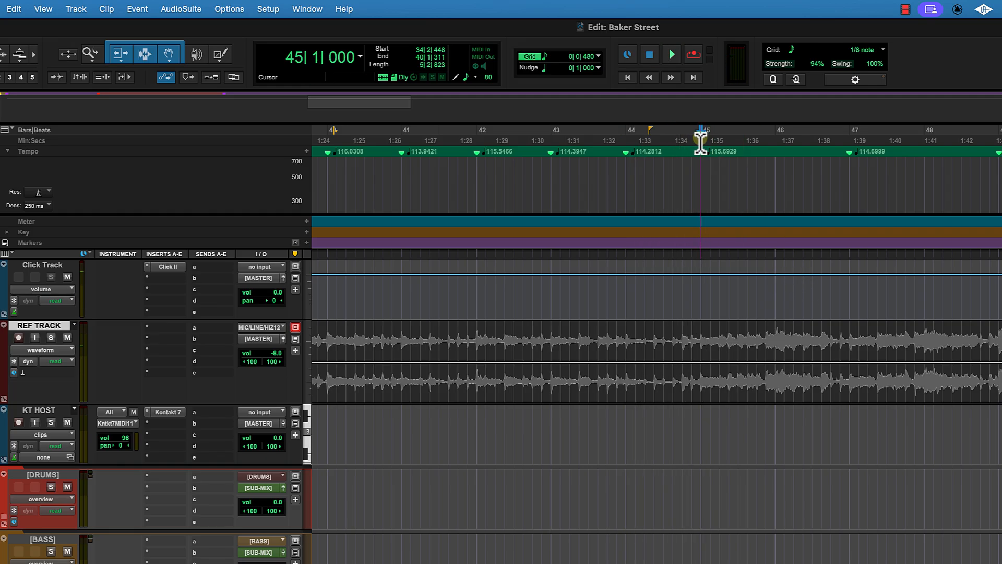
Step: Add a marker named PC-1 at bar 45
{"action": "left_click", "coordinate": [306, 242]}
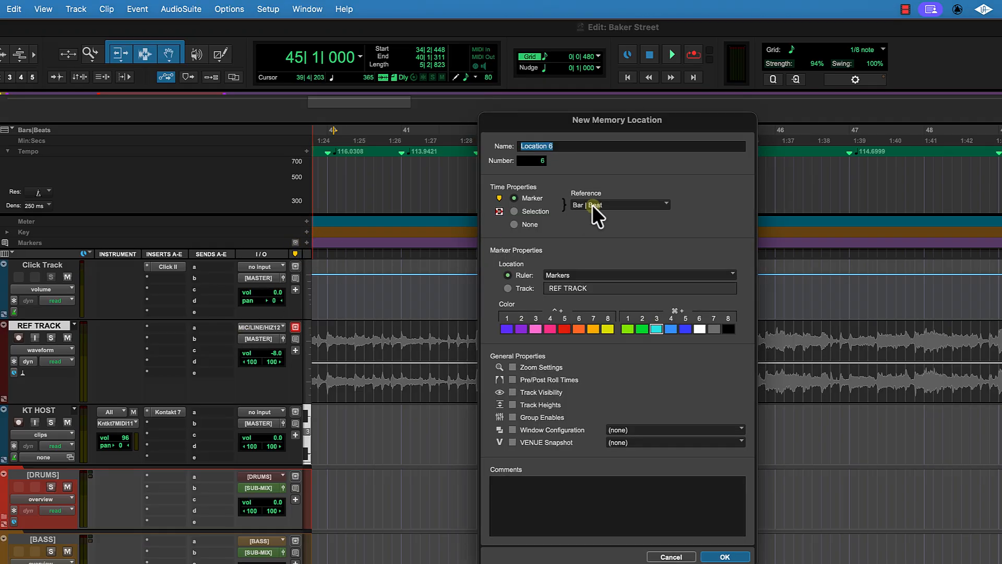
{"action": "type", "text": "PC-1"}
{"action": "key", "text": "Return"}
Step: Rename the bar 45 marker to PC1
{"action": "scroll", "coordinate": [757, 246], "scroll_direction": "left", "scroll_amount": 5}
{"action": "double_click", "coordinate": [871, 242]}
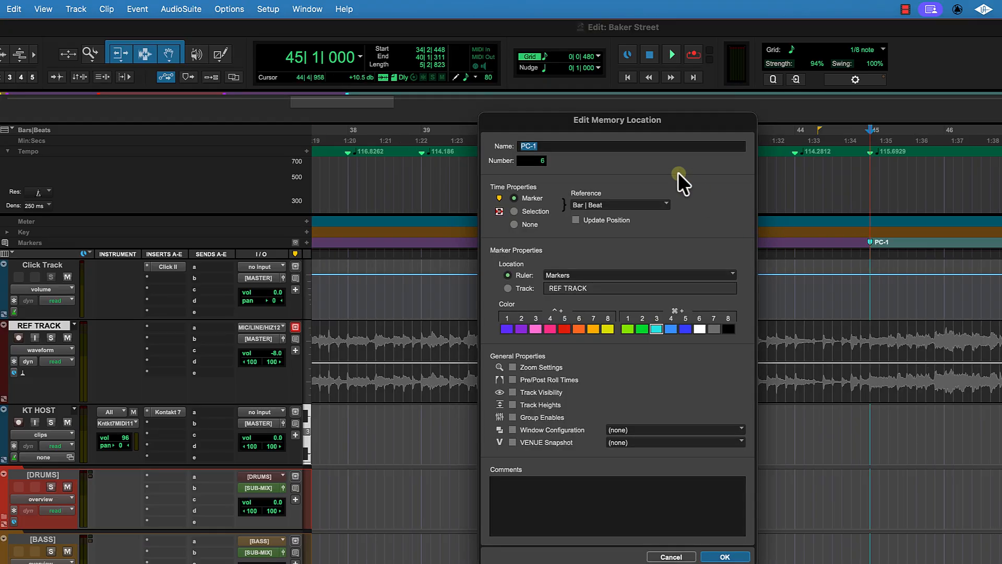
{"action": "key", "text": "Right"}
{"action": "key", "text": "Left"}
{"action": "key", "text": "Left"}
{"action": "key", "text": "Return"}
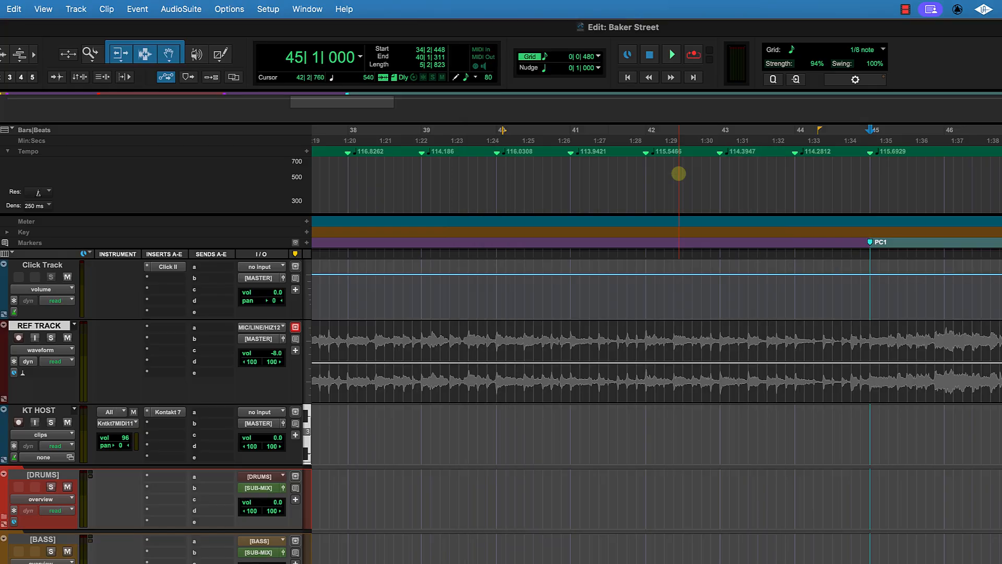
Step: Play on from bar 45 to find the next section and add a marker named C2 at bar 61
{"action": "key", "text": "space"}
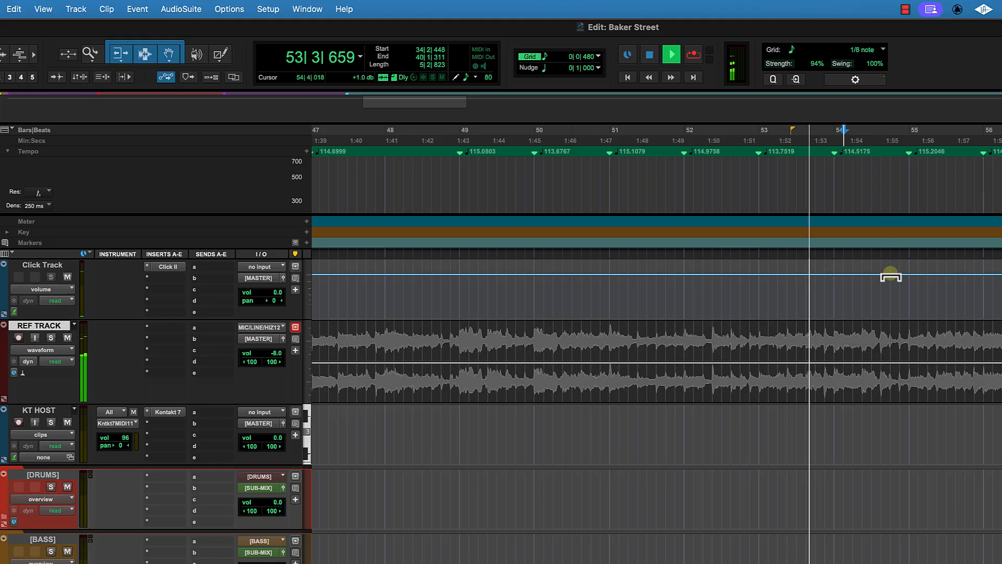
{"action": "left_click", "coordinate": [743, 139]}
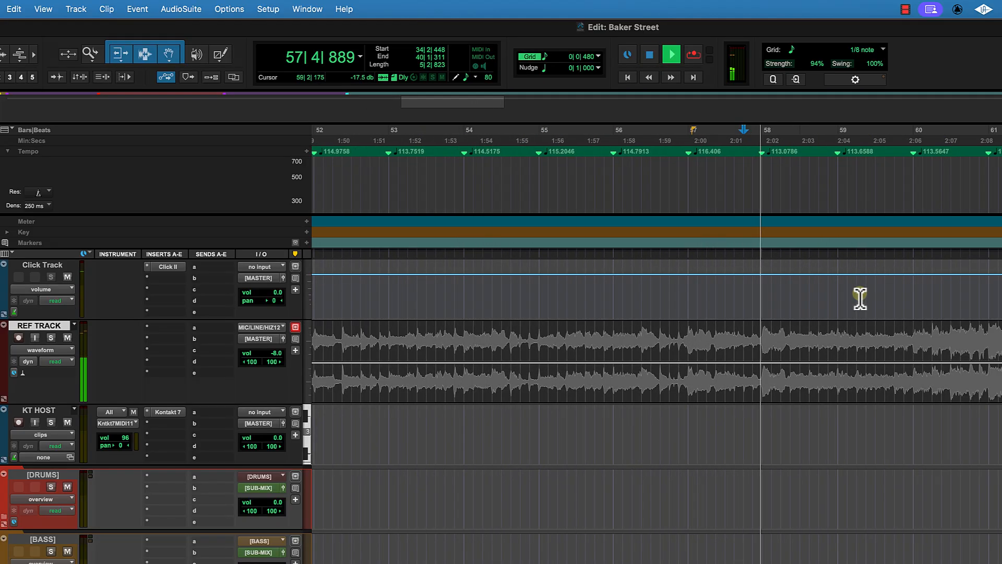
{"action": "scroll", "coordinate": [861, 299], "scroll_direction": "right", "scroll_amount": 3}
{"action": "scroll", "coordinate": [860, 299], "scroll_direction": "right", "scroll_amount": 2}
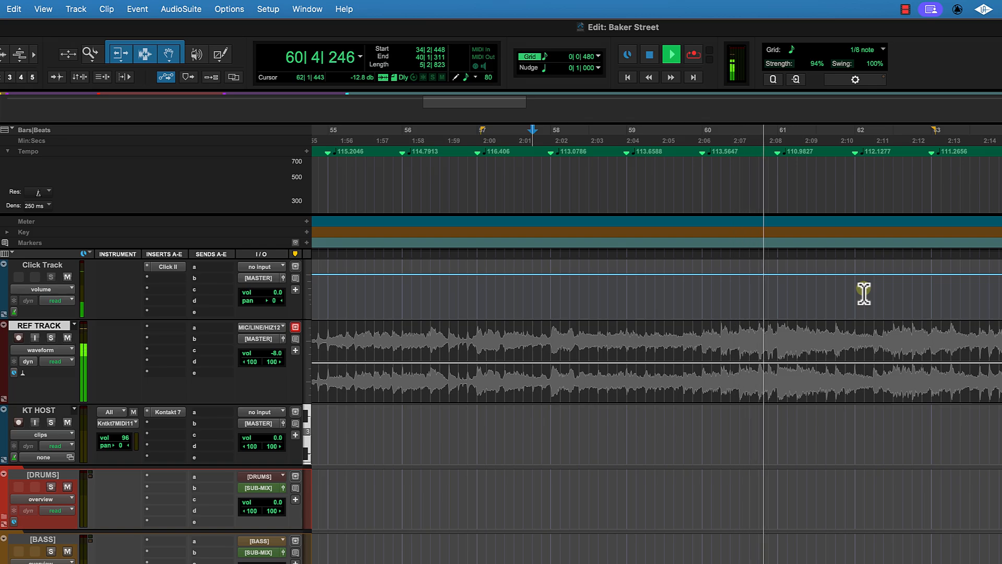
{"action": "key", "text": "space"}
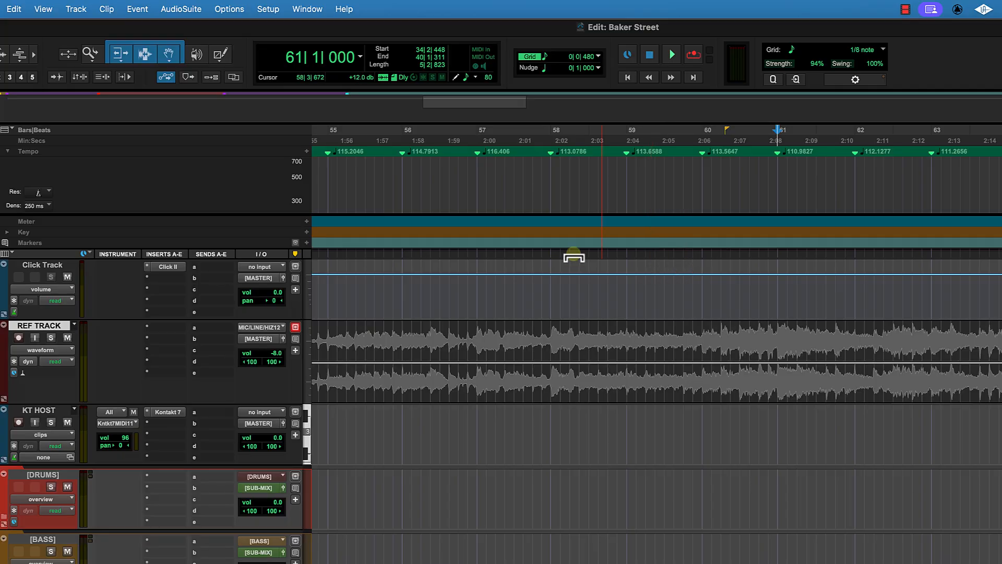
{"action": "left_click", "coordinate": [306, 241]}
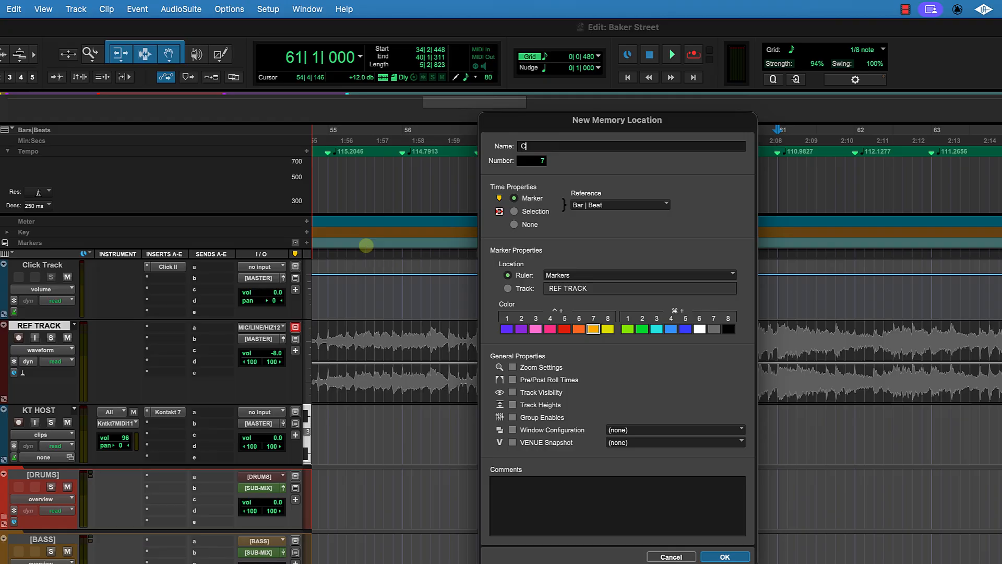
{"action": "key", "text": "Return"}
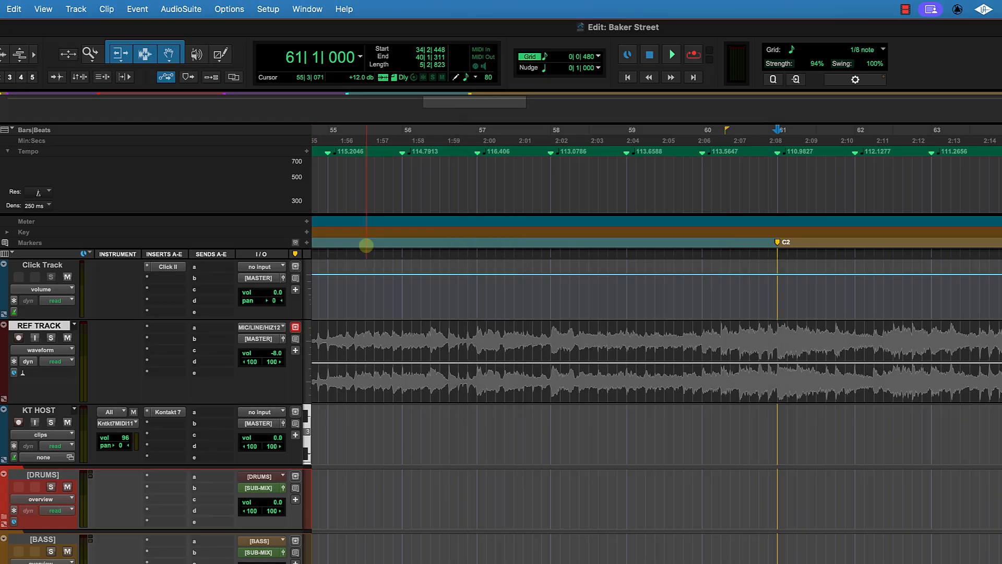
Step: Play on from bar 61 to find the next section and add a marker named V2 at bar 77
{"action": "key", "text": "space"}
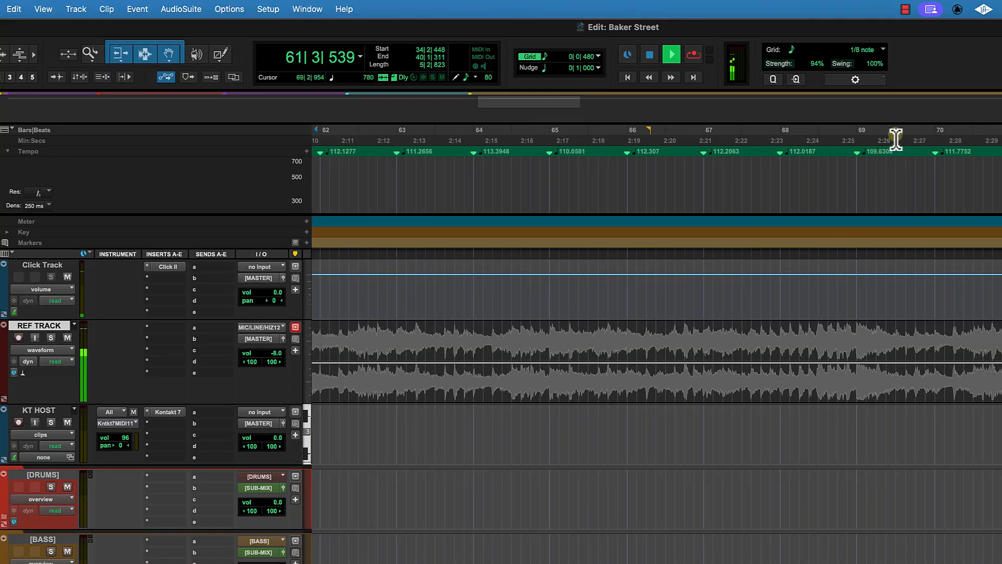
{"action": "left_click", "coordinate": [894, 144]}
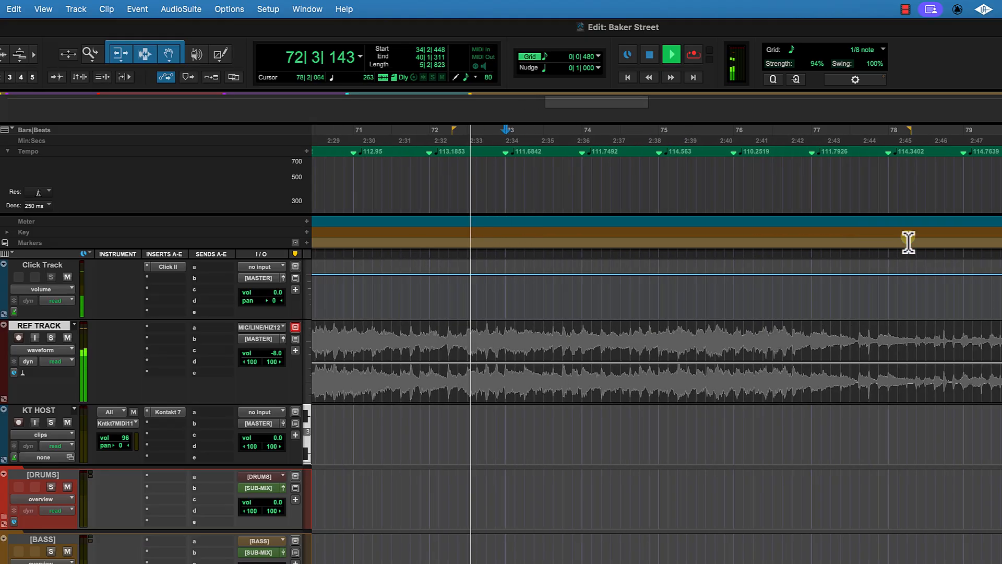
{"action": "left_click", "coordinate": [682, 140]}
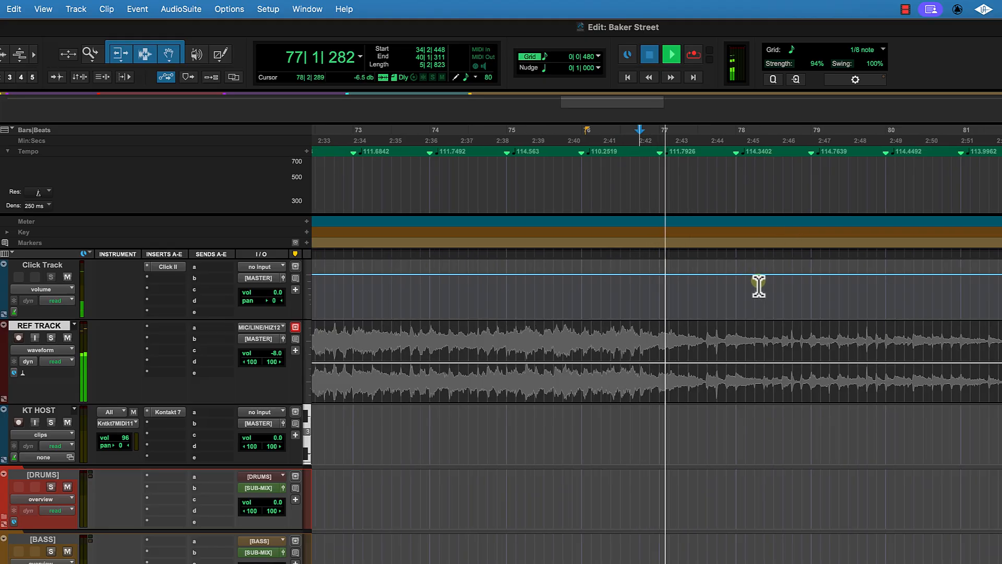
{"action": "key", "text": "space"}
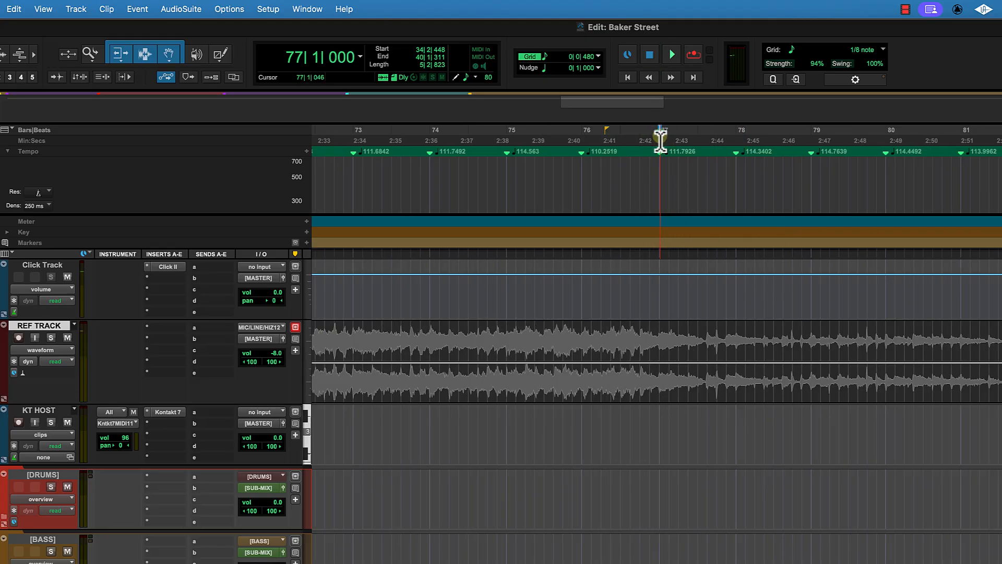
{"action": "left_click", "coordinate": [307, 242]}
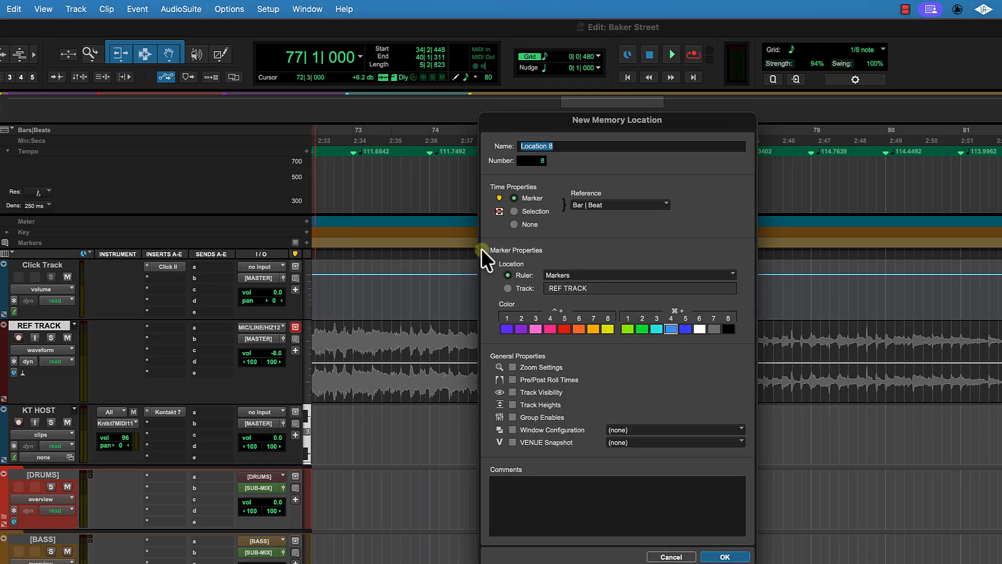
{"action": "type", "text": "V2"}
{"action": "key", "text": "Return"}
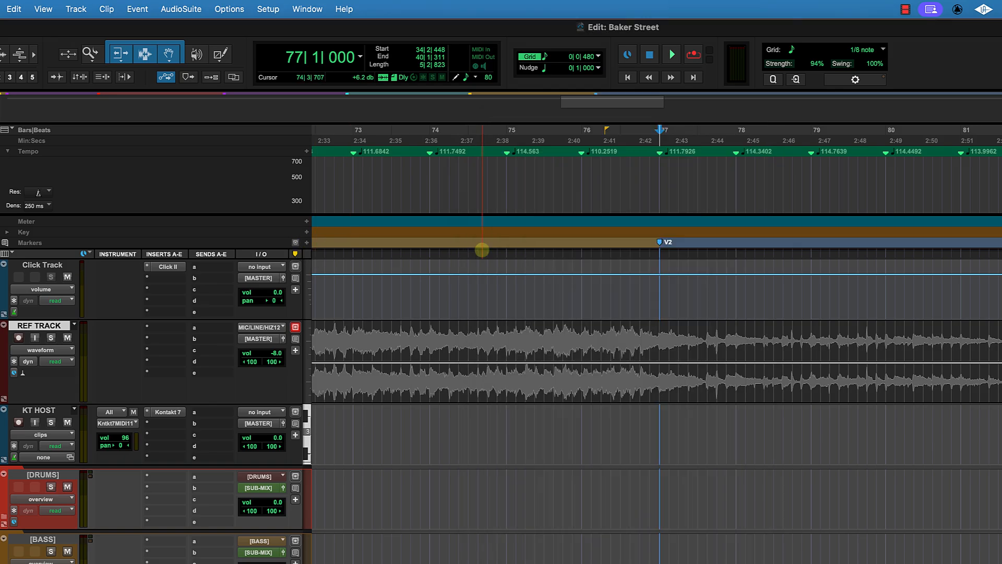
Step: Play on from bar 77 and add a new section marker at bar 93
{"action": "key", "text": "space"}
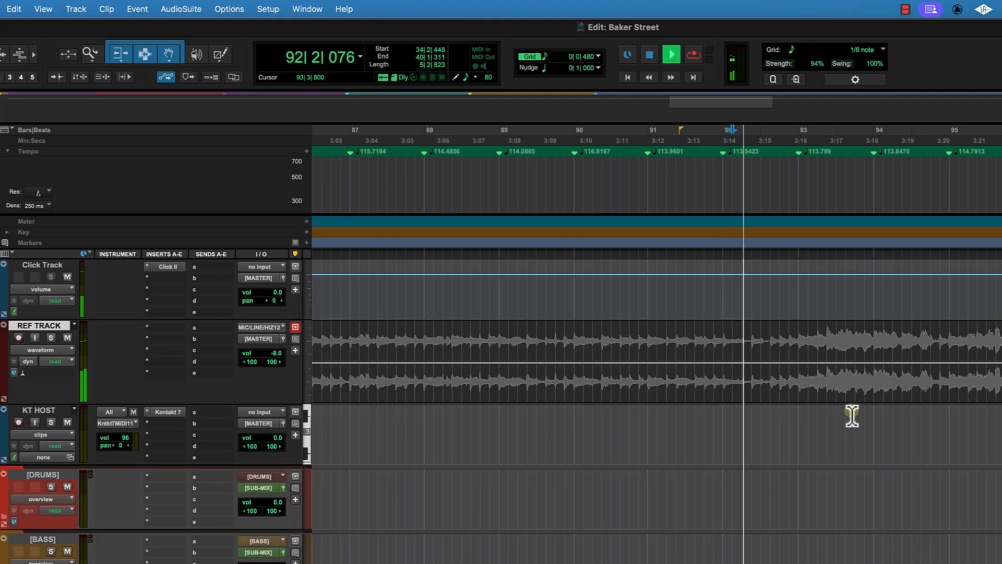
{"action": "key", "text": "space"}
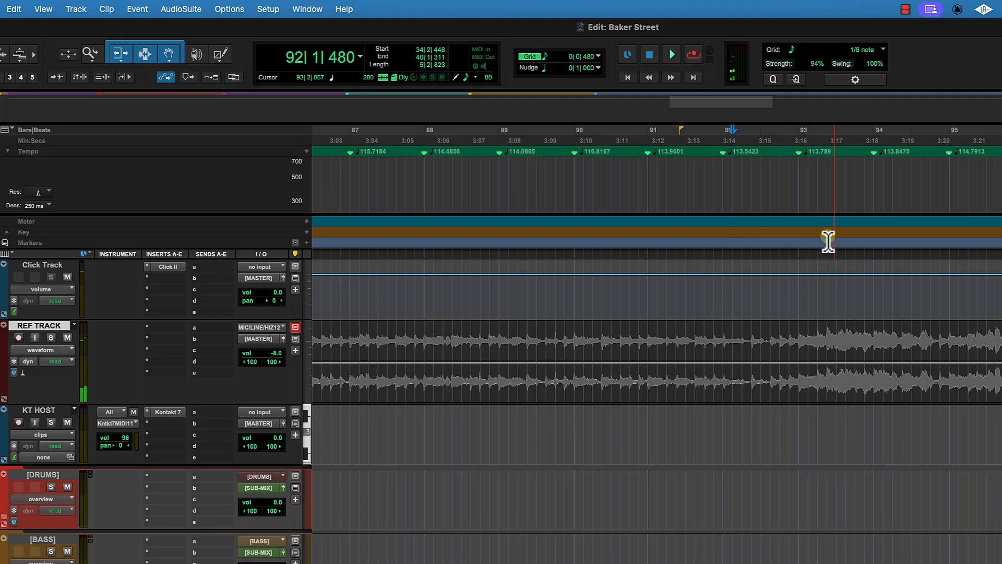
{"action": "key", "text": "Return"}
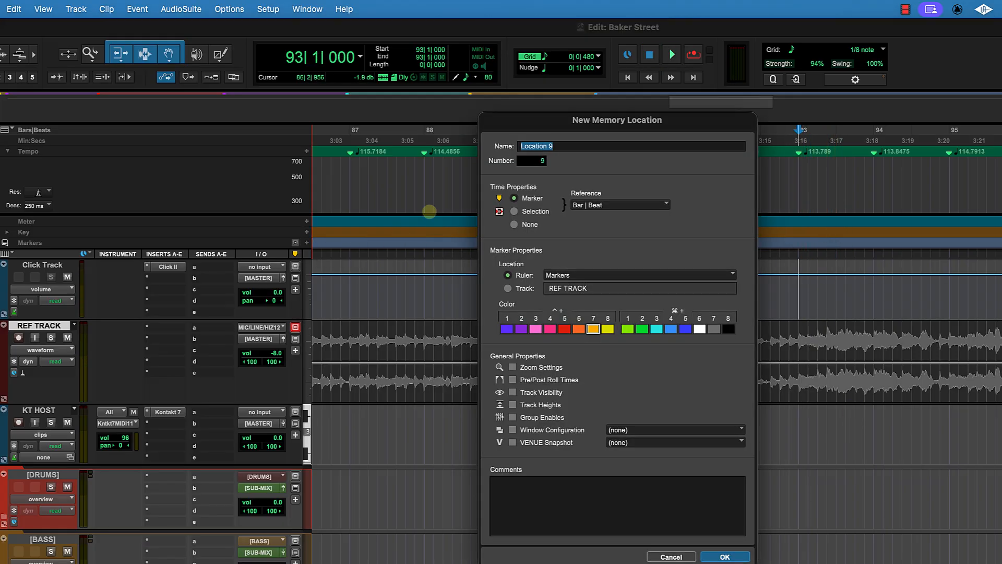
{"action": "type", "text": "PC2"}
{"action": "key", "text": "Return"}
Step: Play on from bar 93 to find the next section and add a marker named C3 at bar 107
{"action": "key", "text": "space"}
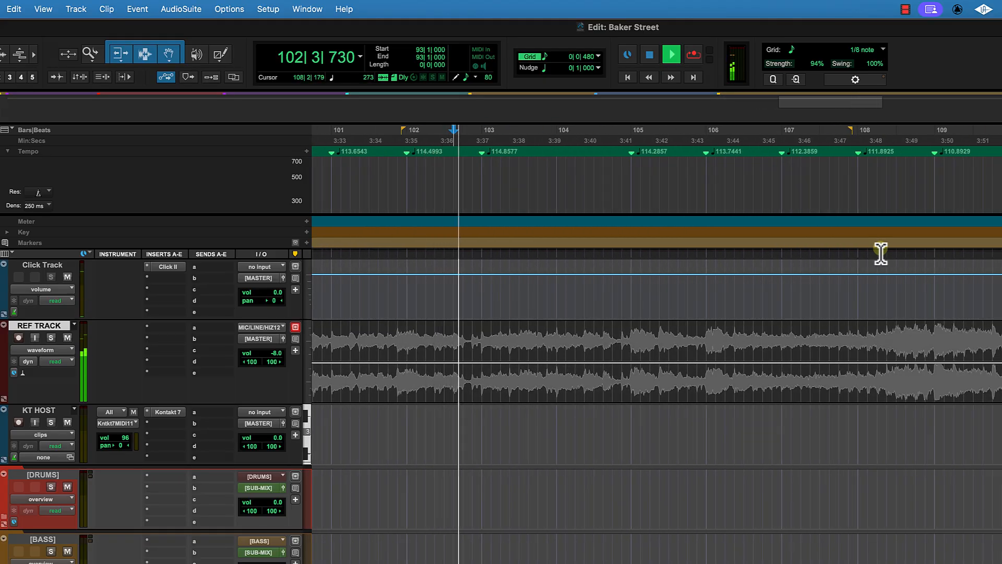
{"action": "left_click", "coordinate": [812, 137]}
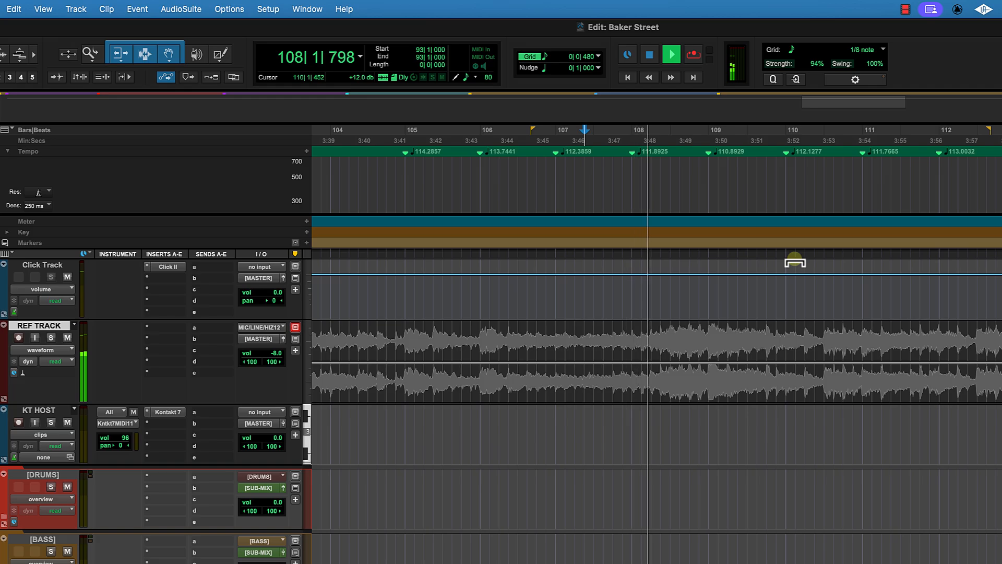
{"action": "key", "text": "space"}
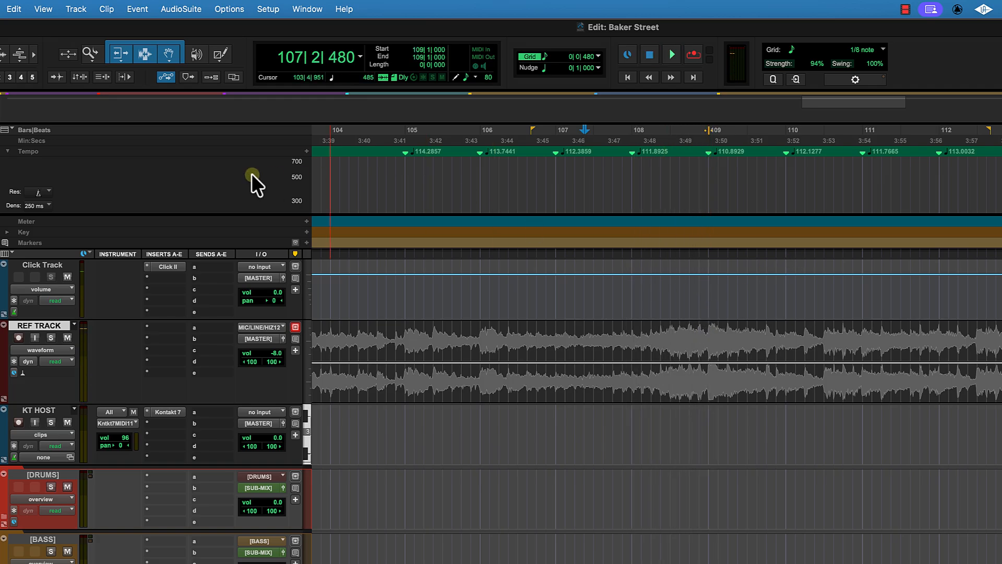
{"action": "left_click", "coordinate": [306, 242]}
{"action": "type", "text": "C3"}
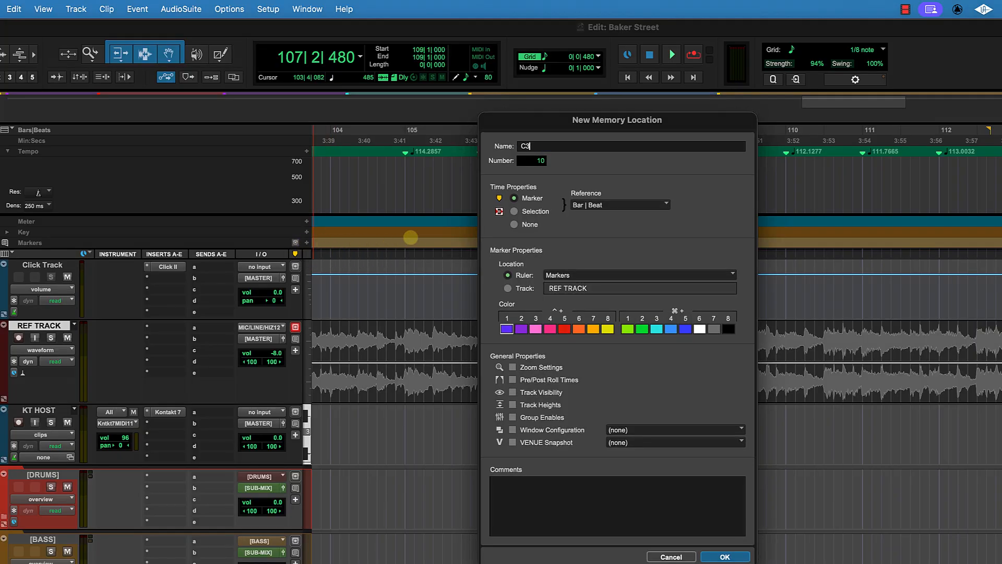
{"action": "key", "text": "Return"}
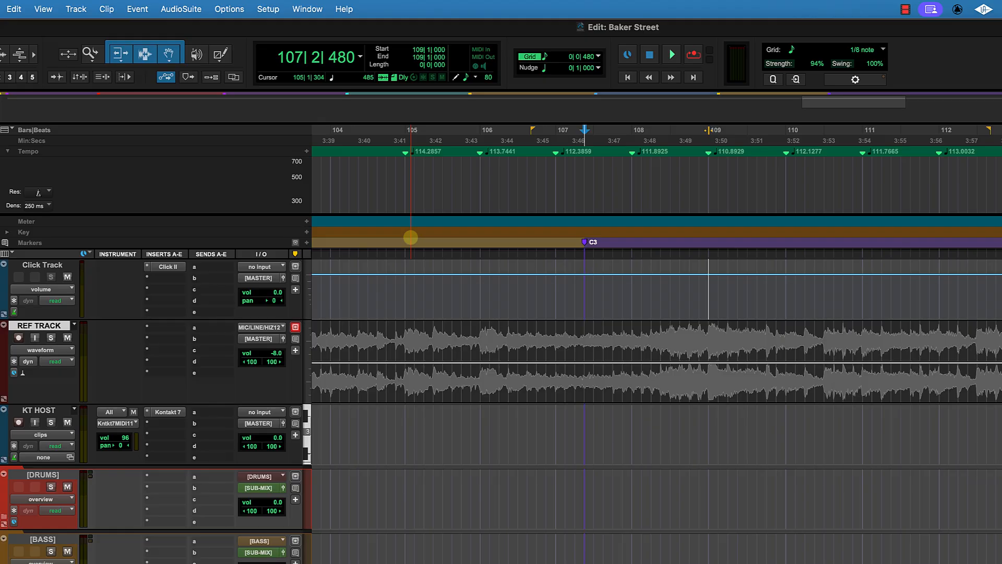
Step: Play on from bar 107 to find the next section and add a marker named BREAK DOWN at bar 125
{"action": "key", "text": "space"}
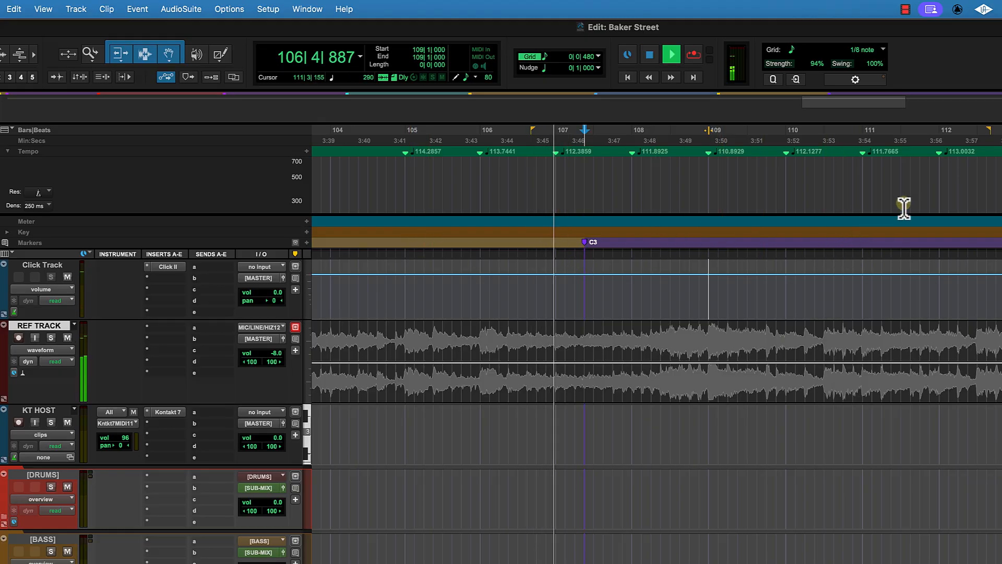
{"action": "left_click", "coordinate": [958, 142]}
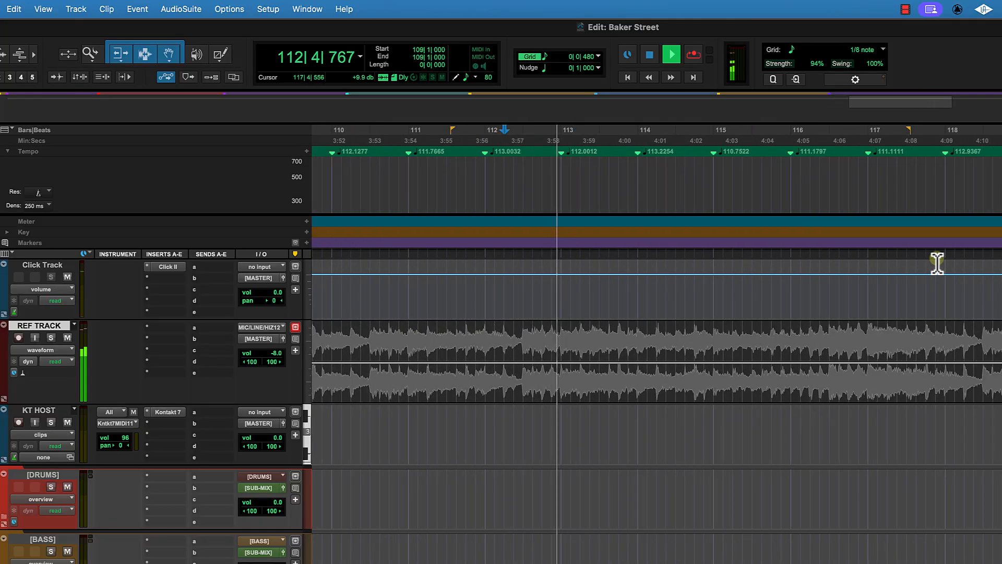
{"action": "left_click", "coordinate": [840, 149]}
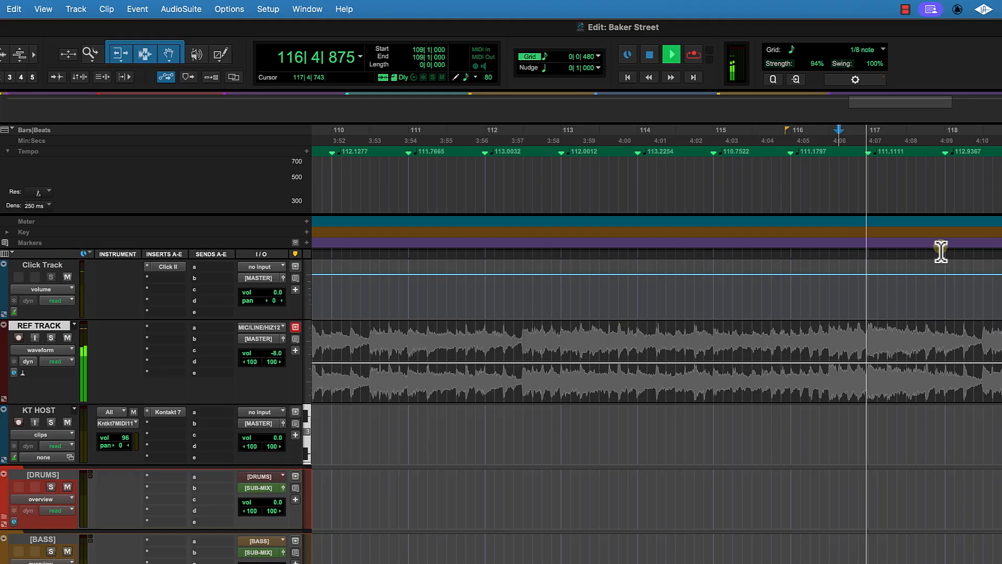
{"action": "left_click", "coordinate": [804, 151]}
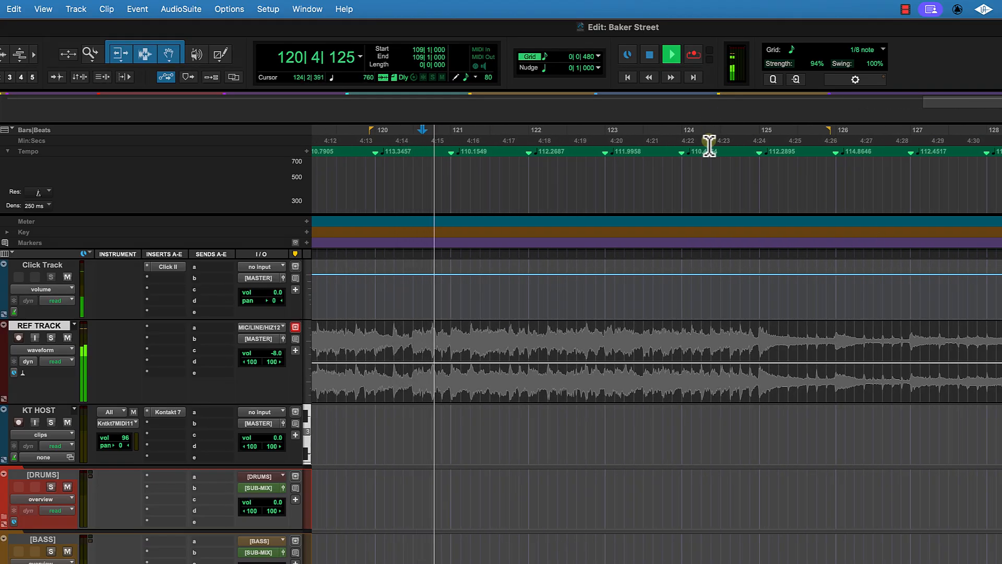
{"action": "left_click", "coordinate": [711, 148]}
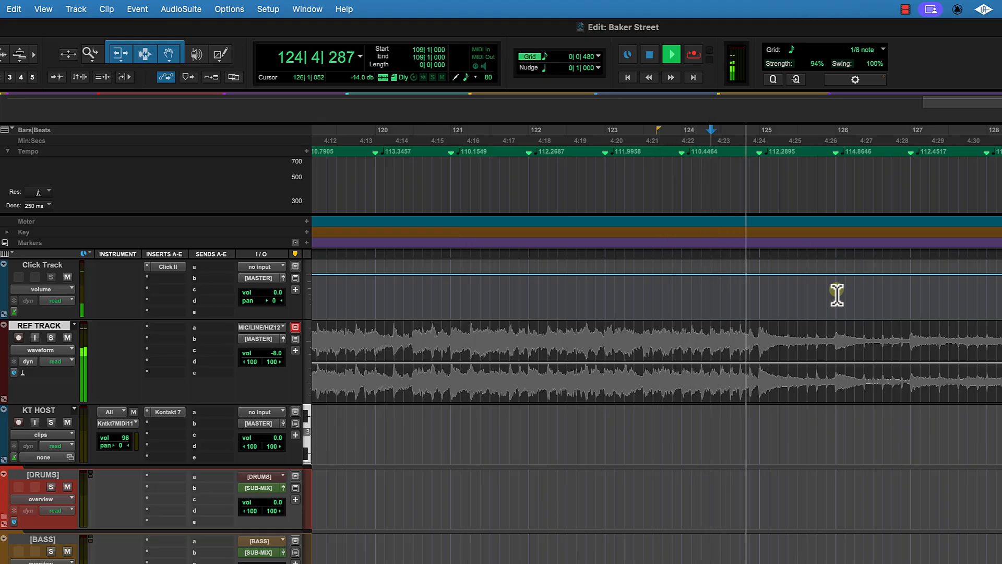
{"action": "key", "text": "space"}
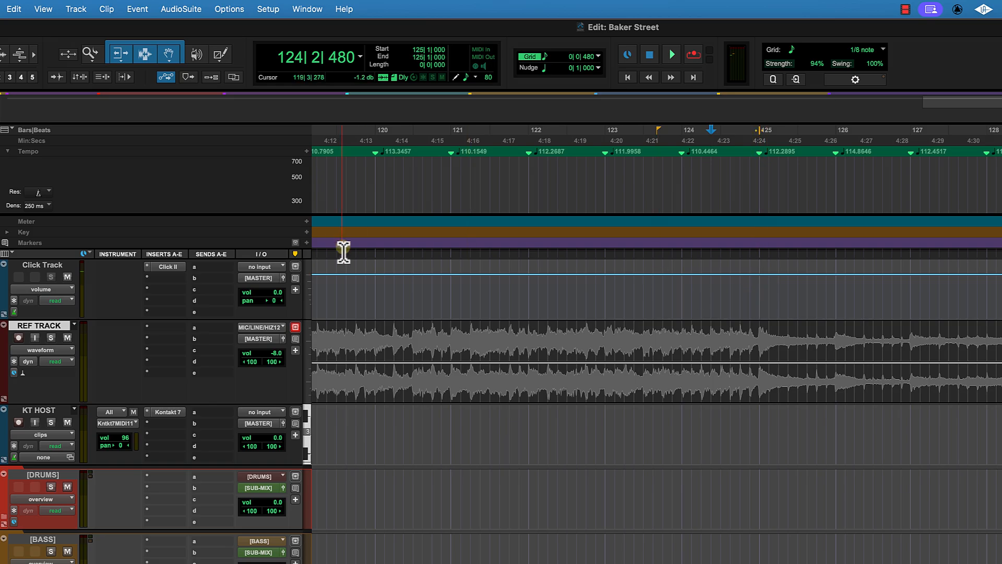
{"action": "left_click", "coordinate": [306, 242]}
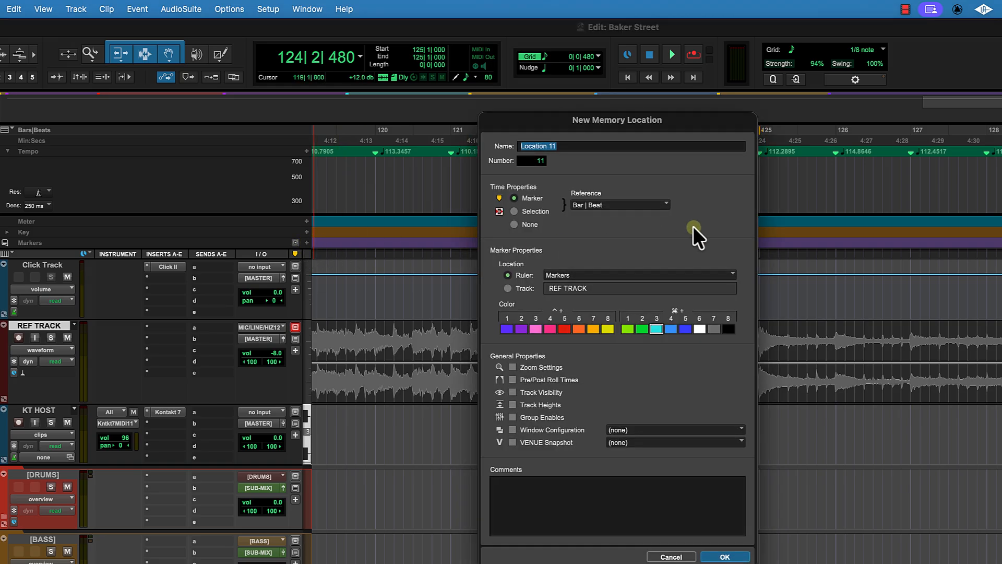
{"action": "type", "text": "BREAK DOWN"}
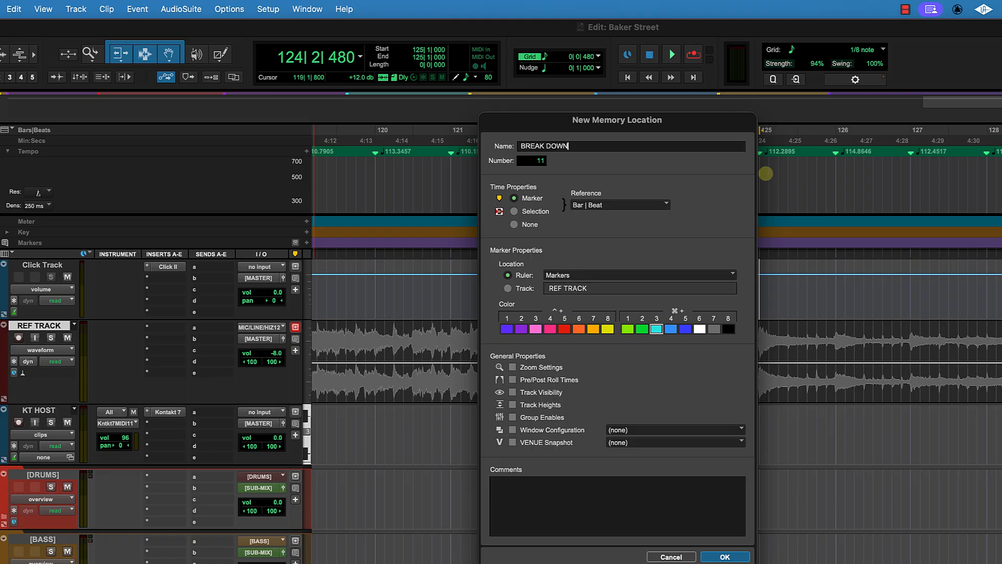
{"action": "key", "text": "Return"}
Step: Play on from bar 125 to find the next section and add a marker named C4 at bar 134
{"action": "scroll", "coordinate": [890, 263], "scroll_direction": "right", "scroll_amount": 6}
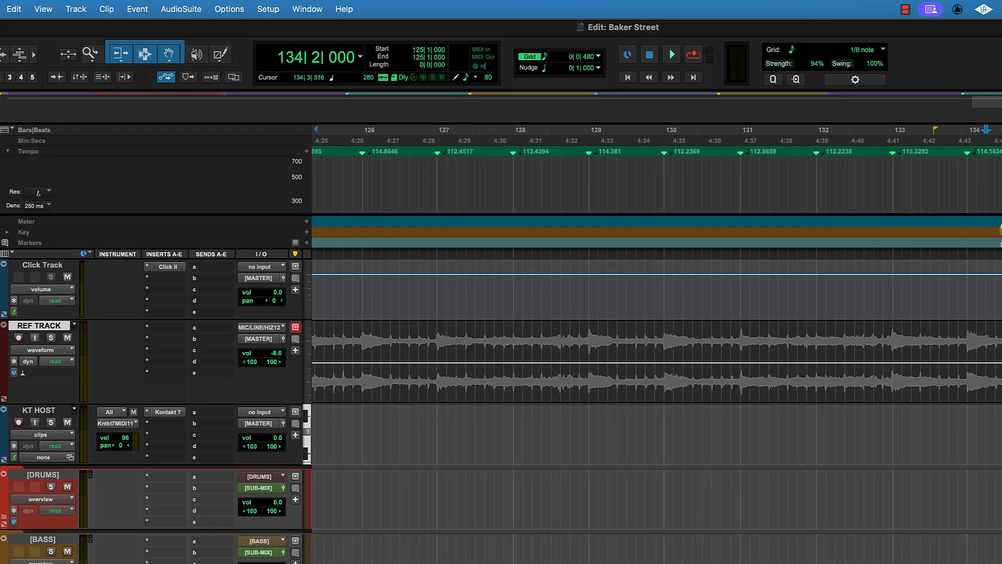
{"action": "left_click", "coordinate": [939, 287]}
{"action": "key", "text": "space"}
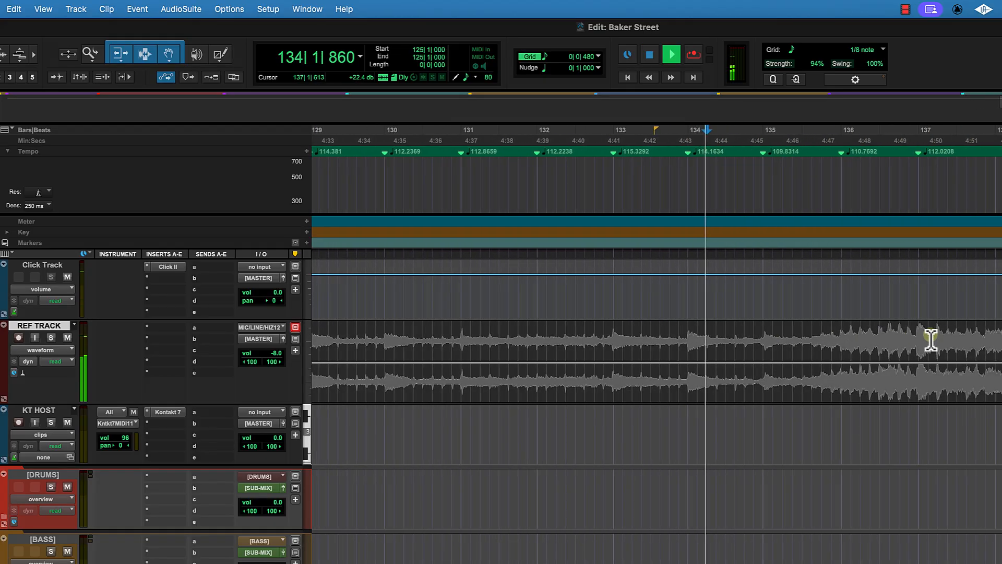
{"action": "scroll", "coordinate": [931, 340], "scroll_direction": "right", "scroll_amount": 1}
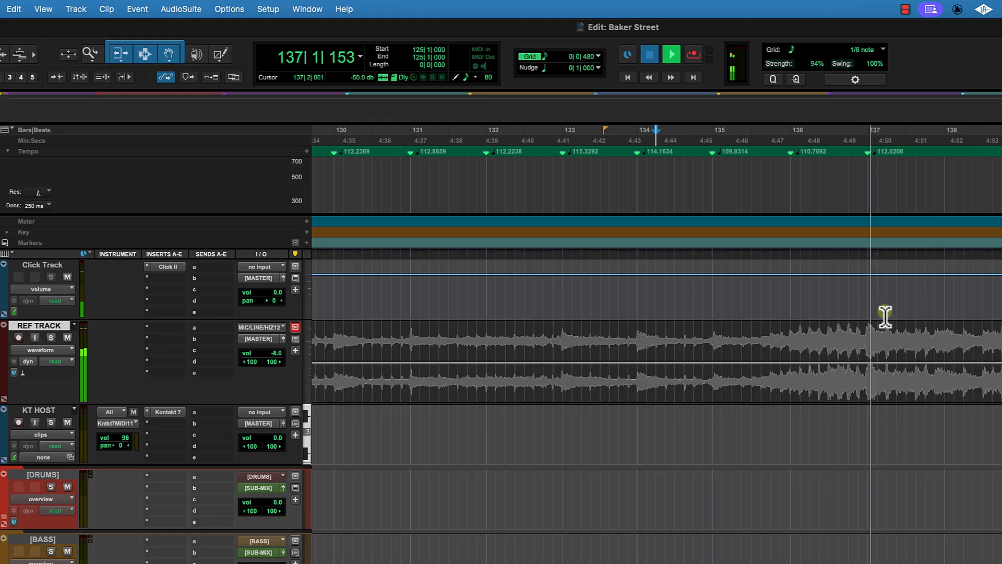
{"action": "key", "text": "space"}
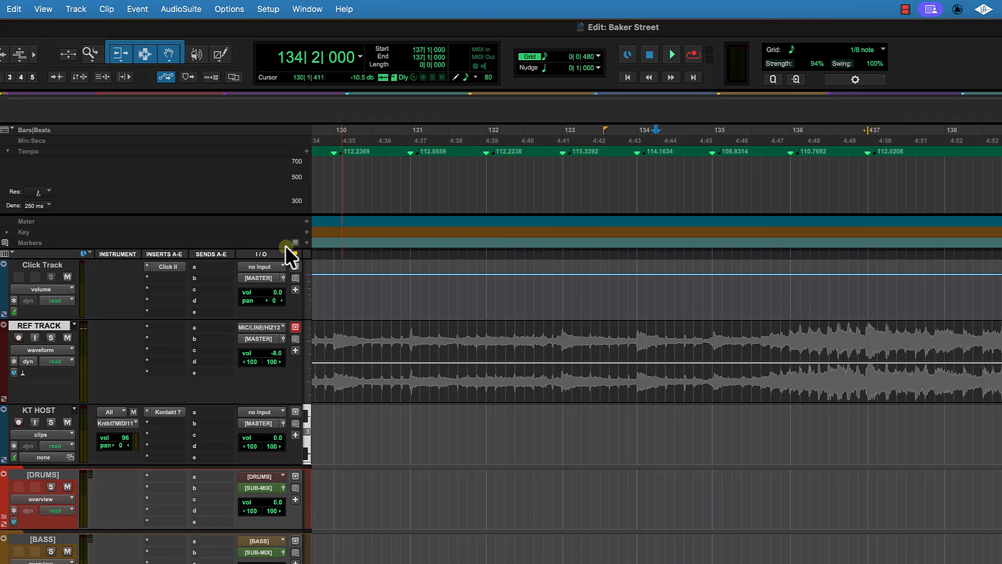
{"action": "left_click", "coordinate": [307, 242]}
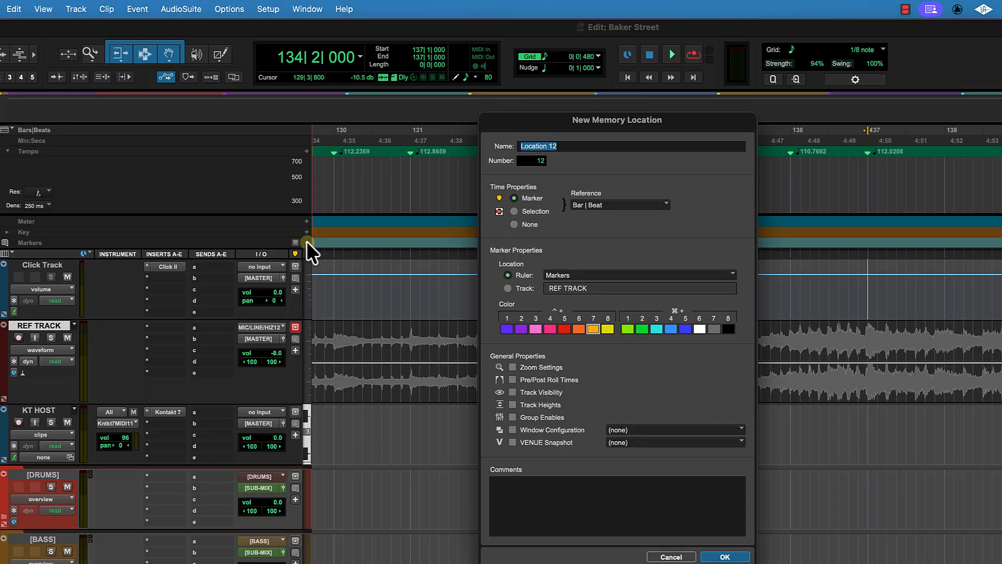
{"action": "key", "text": "Return"}
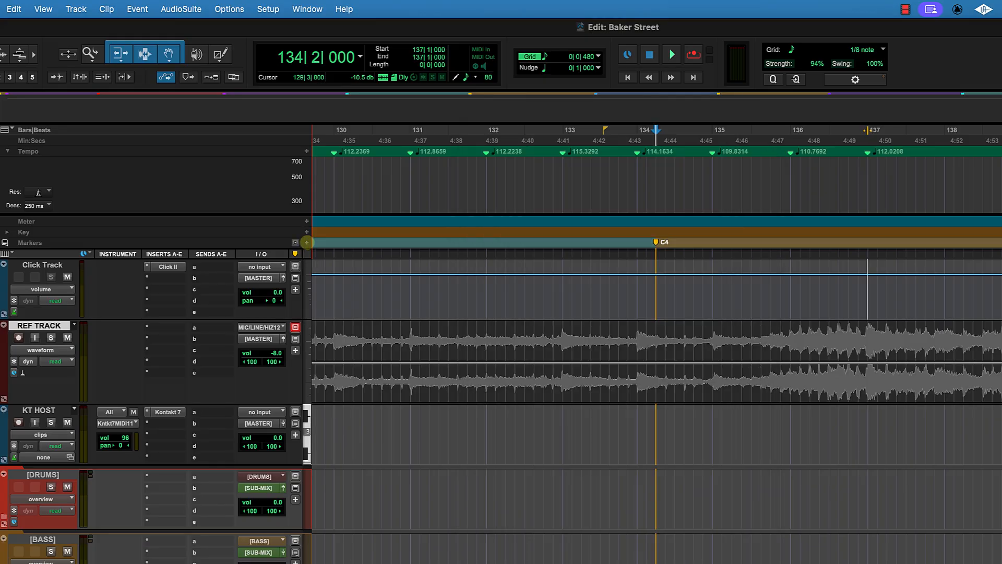
Step: Move the C4 marker to bar 137 and rename it C4 - GTR Solo
{"action": "scroll", "coordinate": [747, 338], "scroll_direction": "left", "scroll_amount": 1}
{"action": "key", "text": "space"}
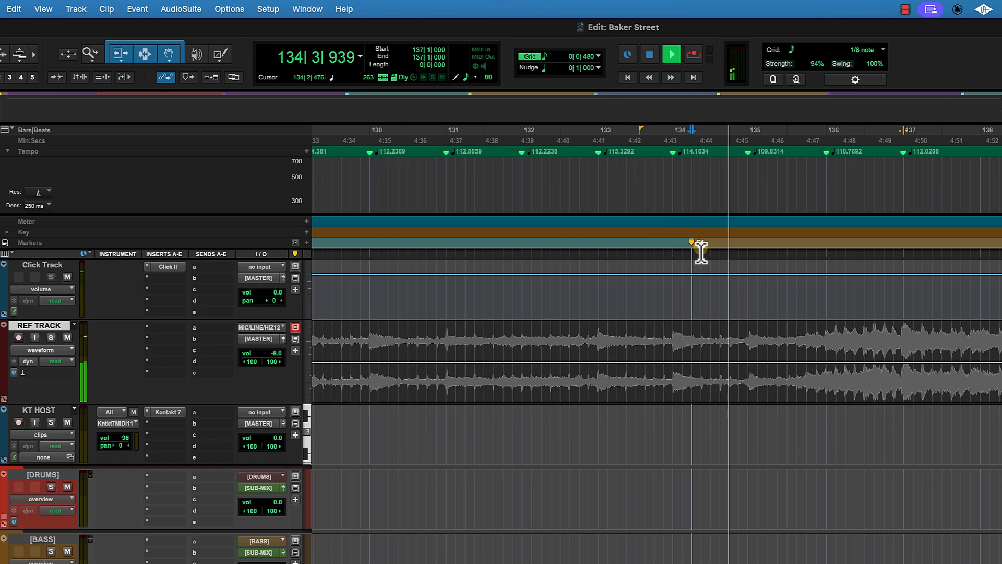
{"action": "left_click_drag", "start_coordinate": [695, 244], "coordinate": [888, 250]}
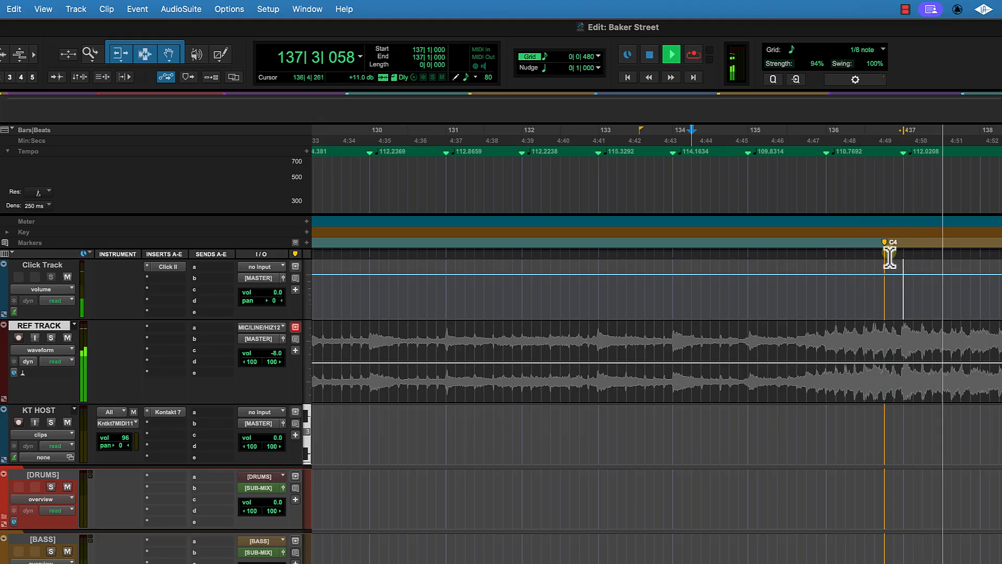
{"action": "left_click_drag", "start_coordinate": [891, 252], "coordinate": [905, 254]}
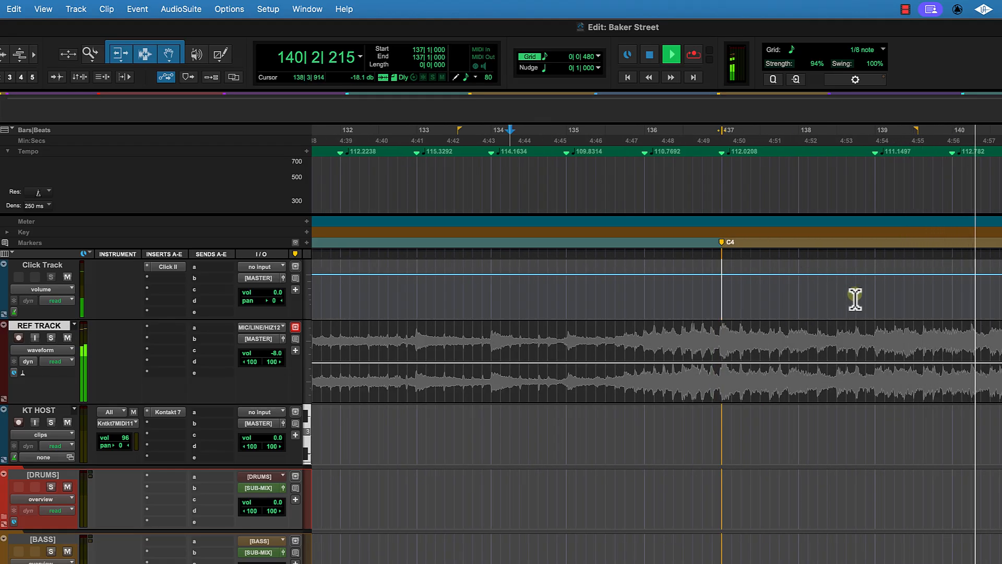
{"action": "key", "text": "space"}
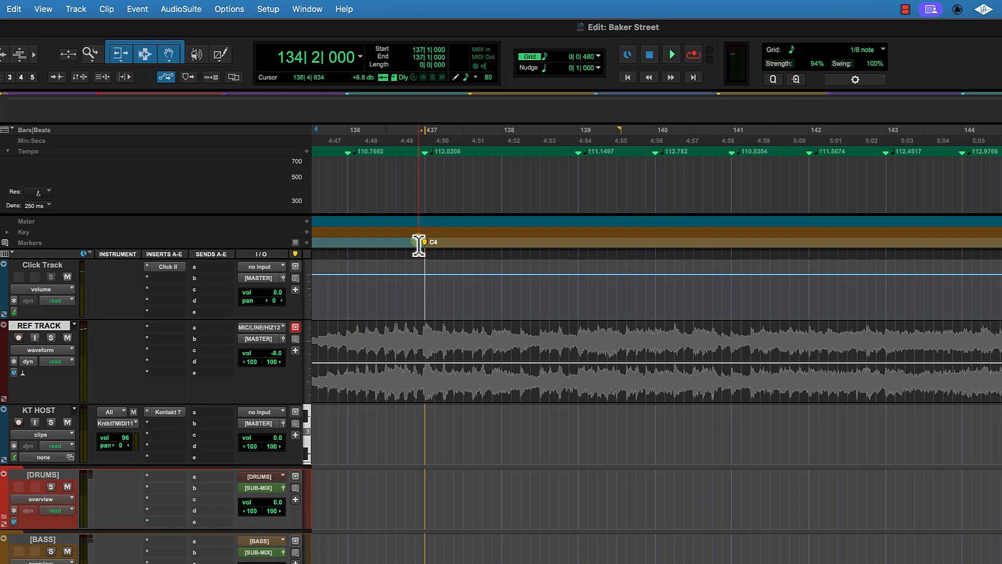
{"action": "double_click", "coordinate": [424, 241]}
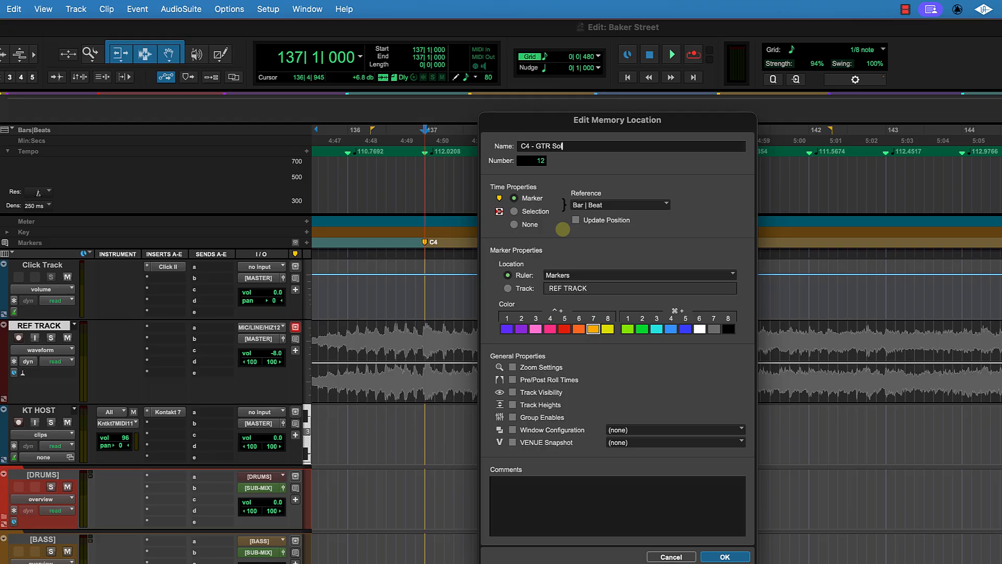
{"action": "key", "text": "Return"}
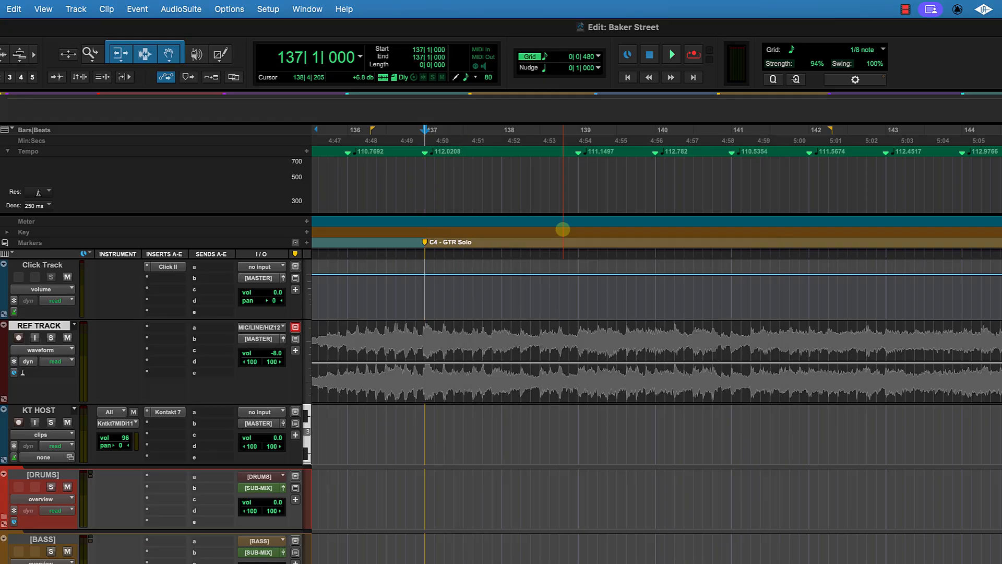
Step: Play on from bar 137 to find the next section and add a marker named C5 - Sax at bar 152
{"action": "scroll", "coordinate": [654, 296], "scroll_direction": "right", "scroll_amount": 5}
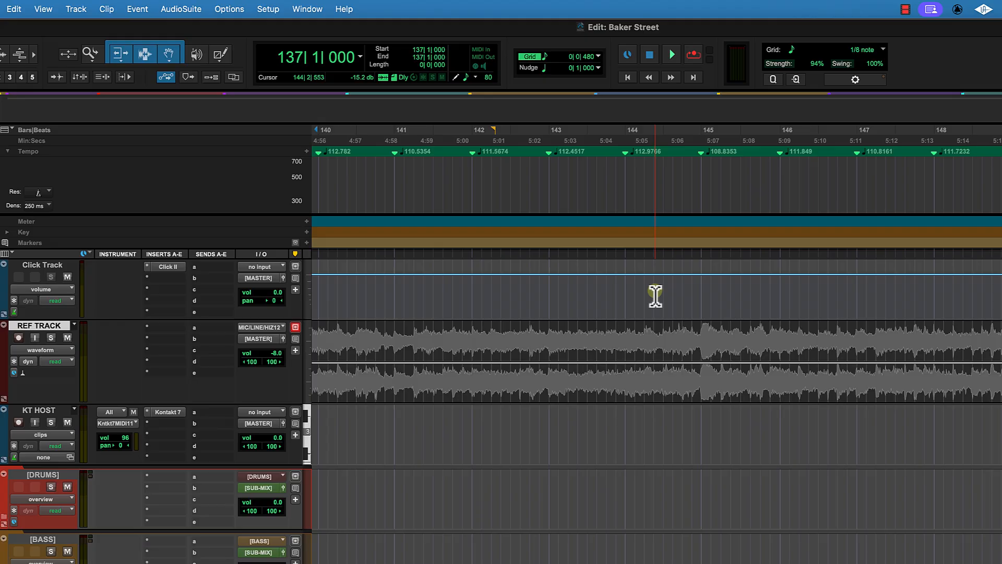
{"action": "key", "text": "space"}
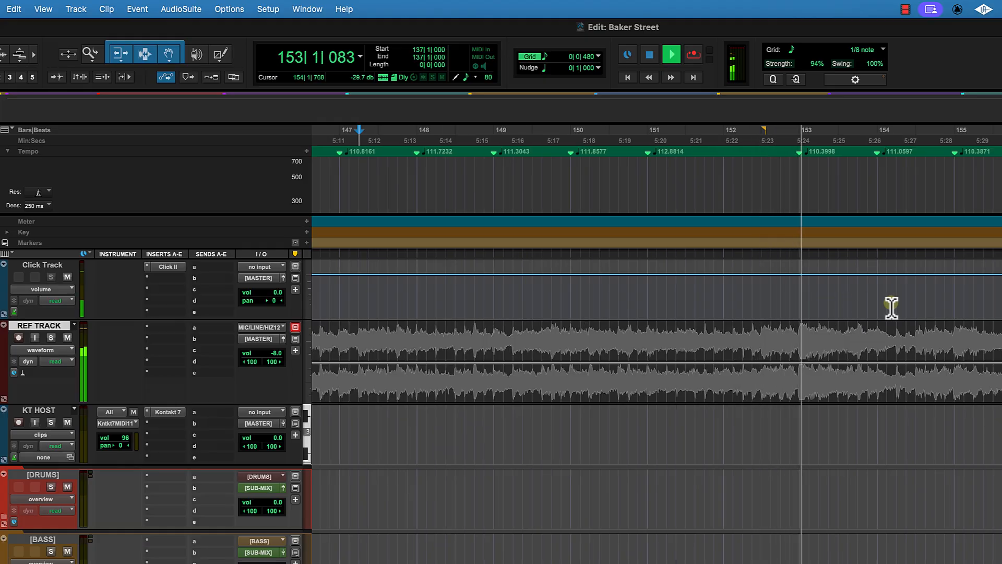
{"action": "left_click", "coordinate": [723, 143]}
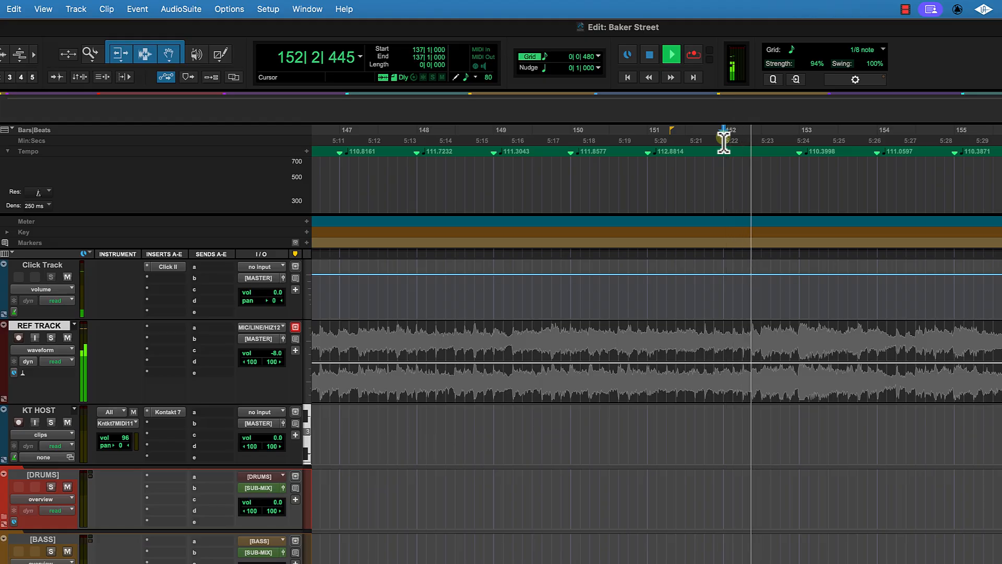
{"action": "key", "text": "space"}
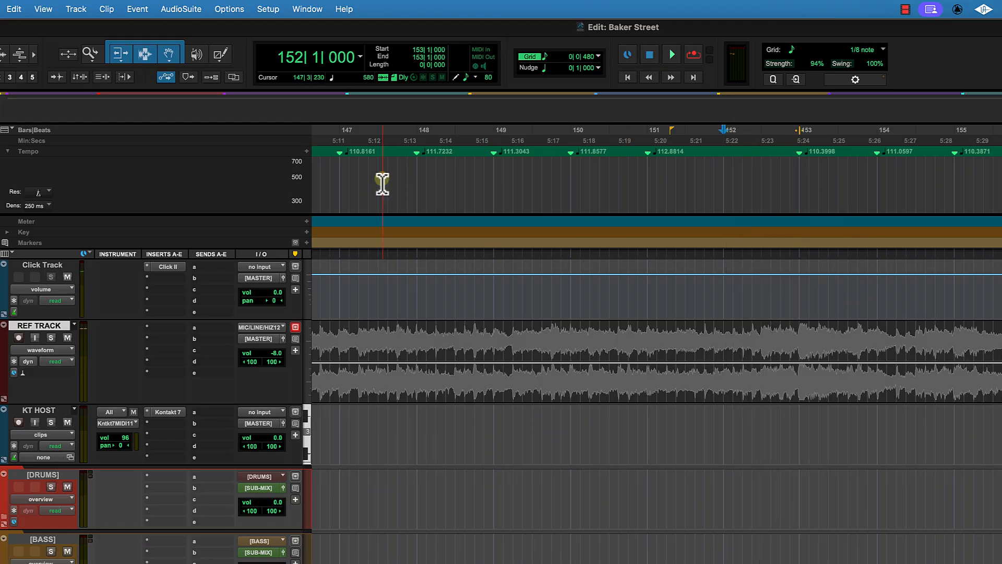
{"action": "left_click", "coordinate": [307, 242]}
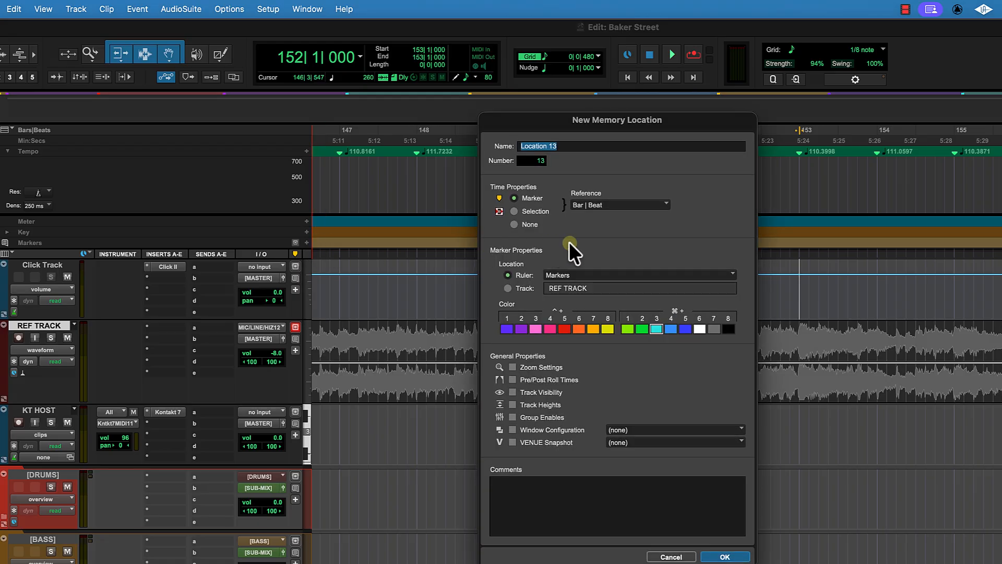
{"action": "type", "text": "C5 - Sax"}
{"action": "key", "text": "Return"}
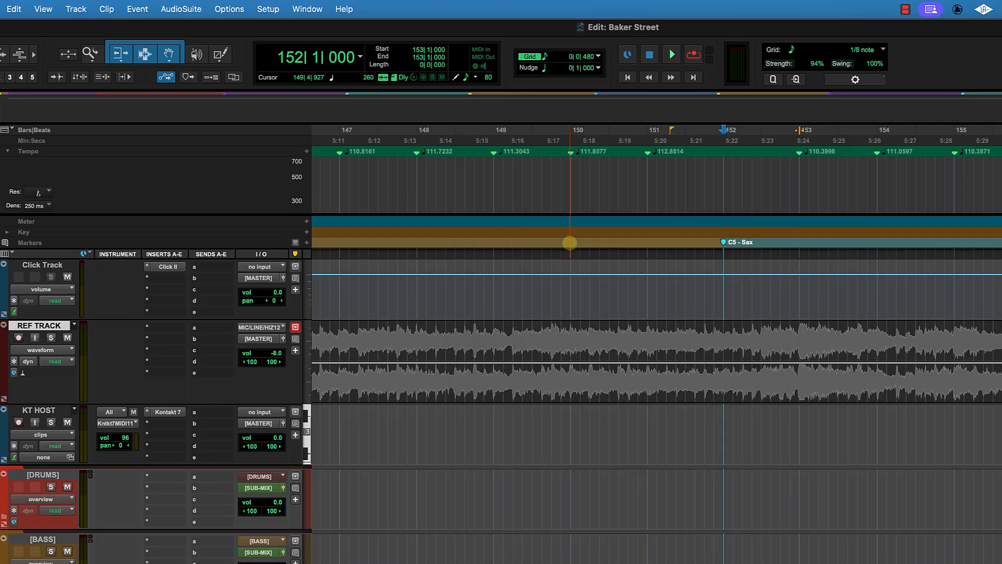
Step: Move the C5 marker to bar 153 and rename it C5 - Sax Outro
{"action": "key", "text": "space"}
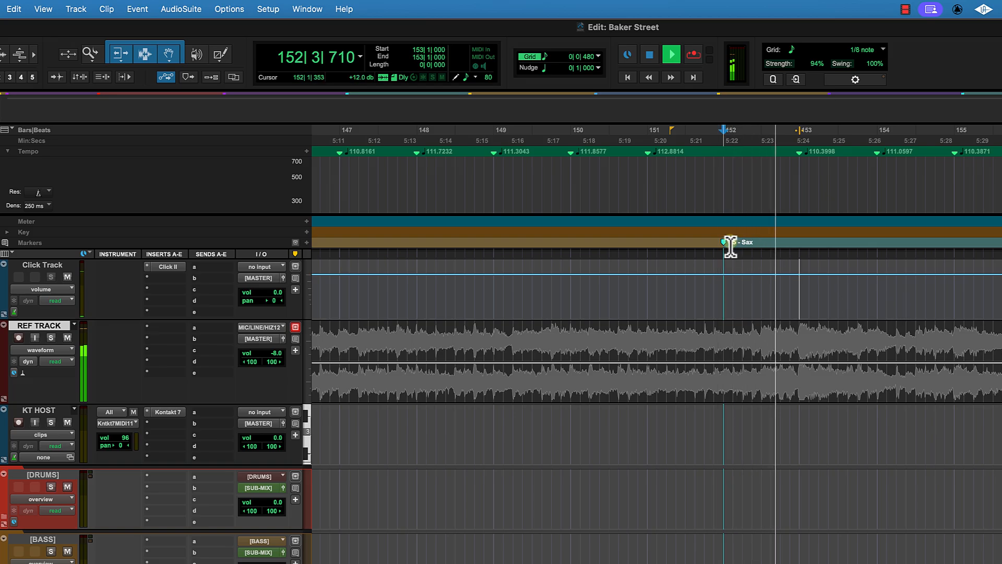
{"action": "mouse_move", "coordinate": [731, 246]}
{"action": "left_mouse_down"}
{"action": "mouse_move", "coordinate": [803, 253]}
{"action": "mouse_move", "coordinate": [799, 244]}
{"action": "left_mouse_up"}
{"action": "scroll", "coordinate": [899, 309], "scroll_direction": "right", "scroll_amount": 7}
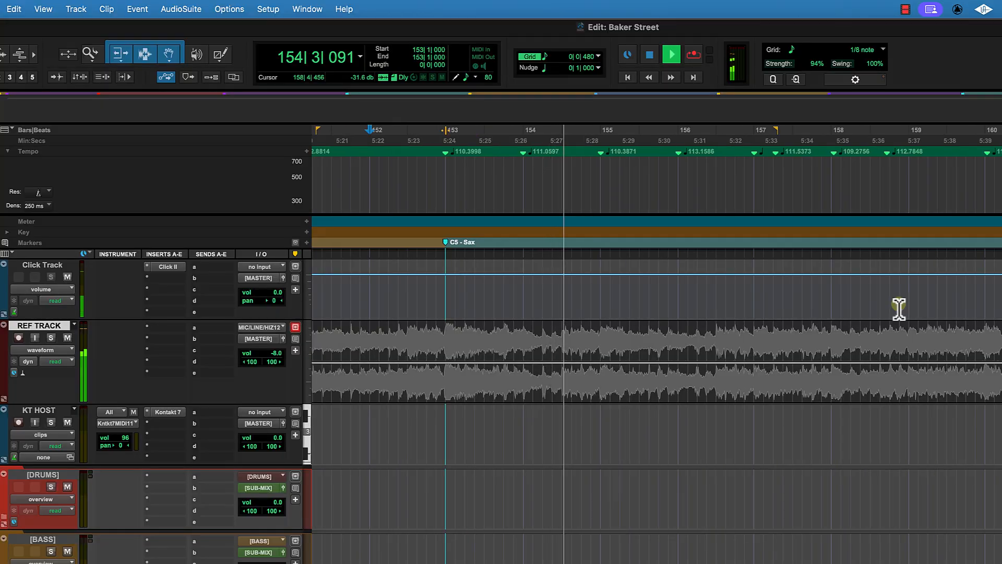
{"action": "left_click", "coordinate": [805, 141]}
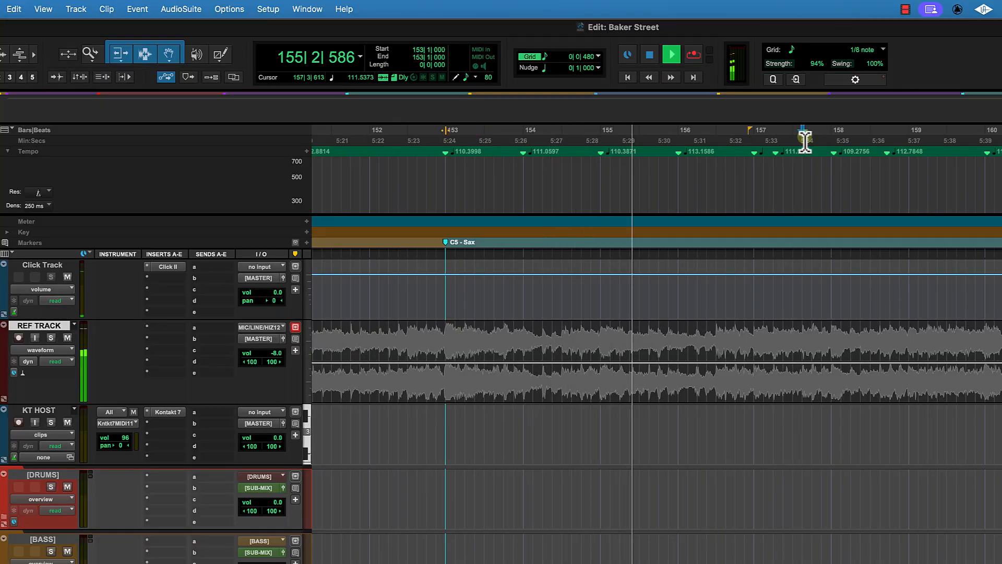
{"action": "scroll", "coordinate": [883, 284], "scroll_direction": "right", "scroll_amount": 6}
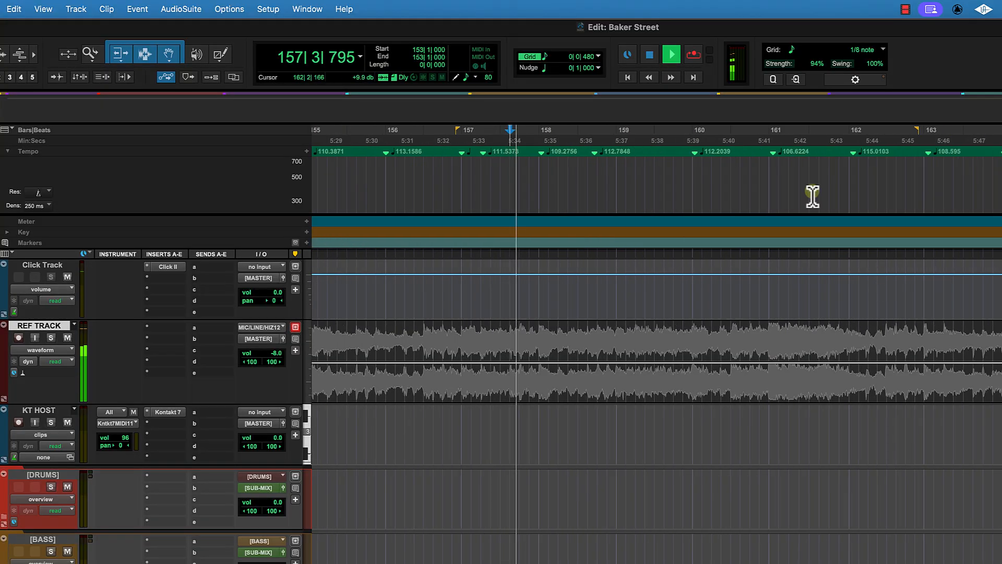
{"action": "left_click", "coordinate": [768, 141]}
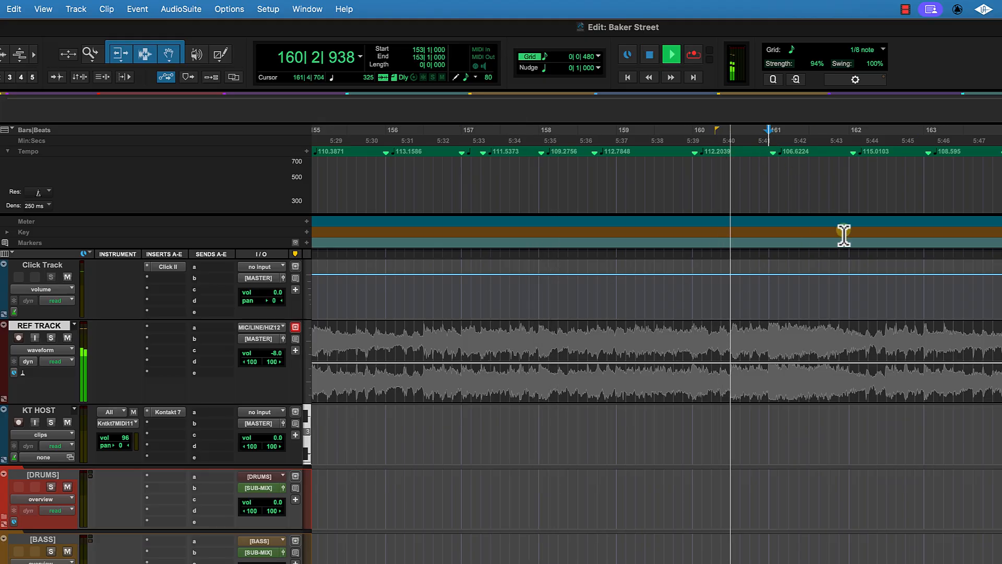
{"action": "scroll", "coordinate": [877, 260], "scroll_direction": "left", "scroll_amount": 12}
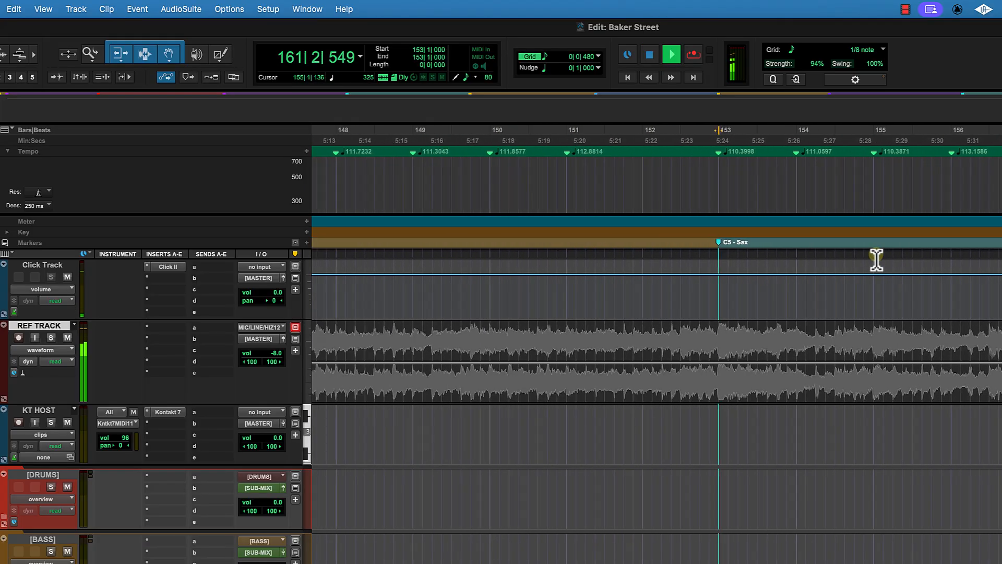
{"action": "key", "text": "space"}
{"action": "left_click", "coordinate": [719, 241]}
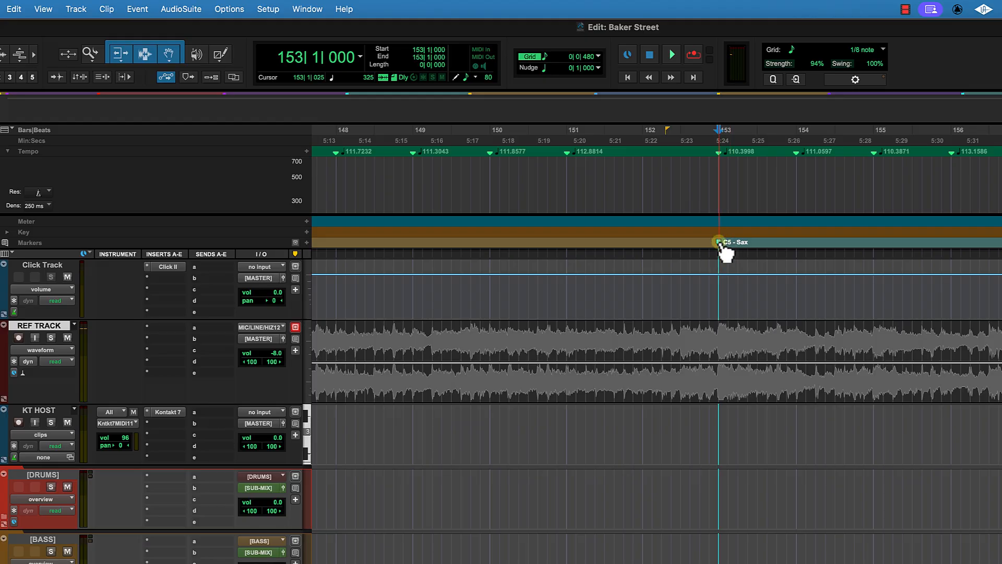
{"action": "double_click", "coordinate": [719, 242]}
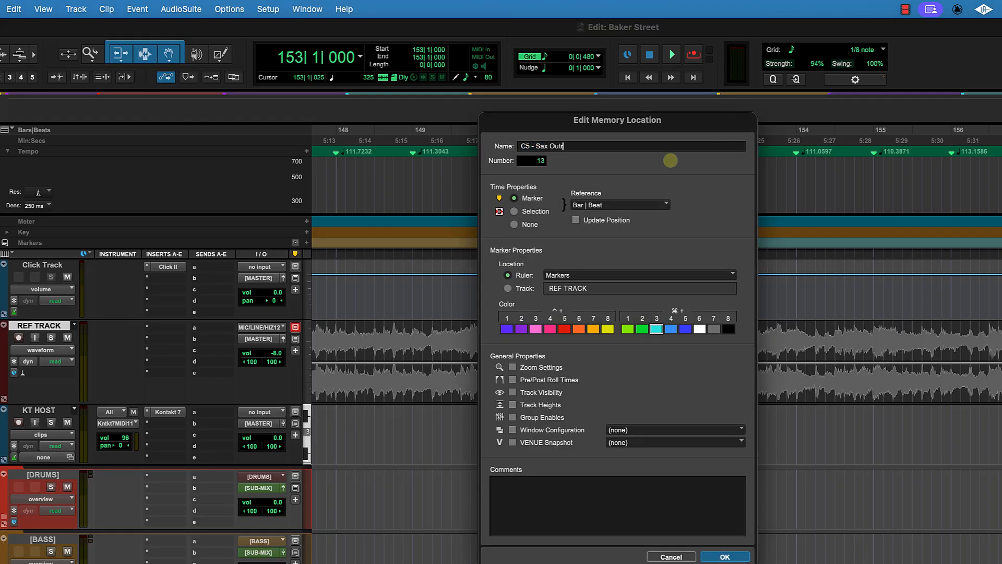
{"action": "key", "text": "Return"}
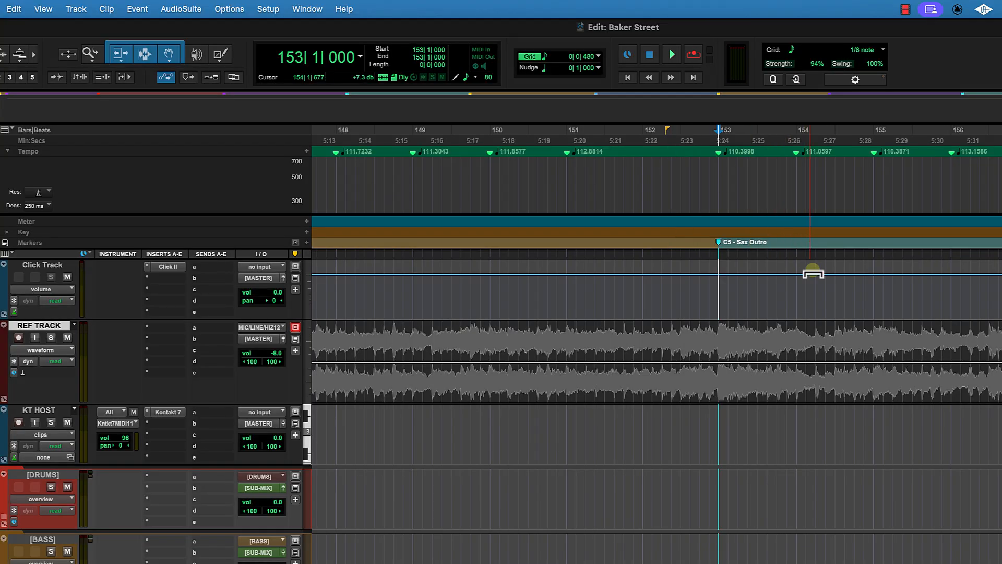
Step: Locate the end of the reference audio and add a marker named SONG END at bar 171
{"action": "scroll", "coordinate": [812, 272], "scroll_direction": "down", "scroll_amount": 5}
{"action": "scroll", "coordinate": [812, 272], "scroll_direction": "right", "scroll_amount": 10}
{"action": "scroll", "coordinate": [813, 271], "scroll_direction": "up", "scroll_amount": 5}
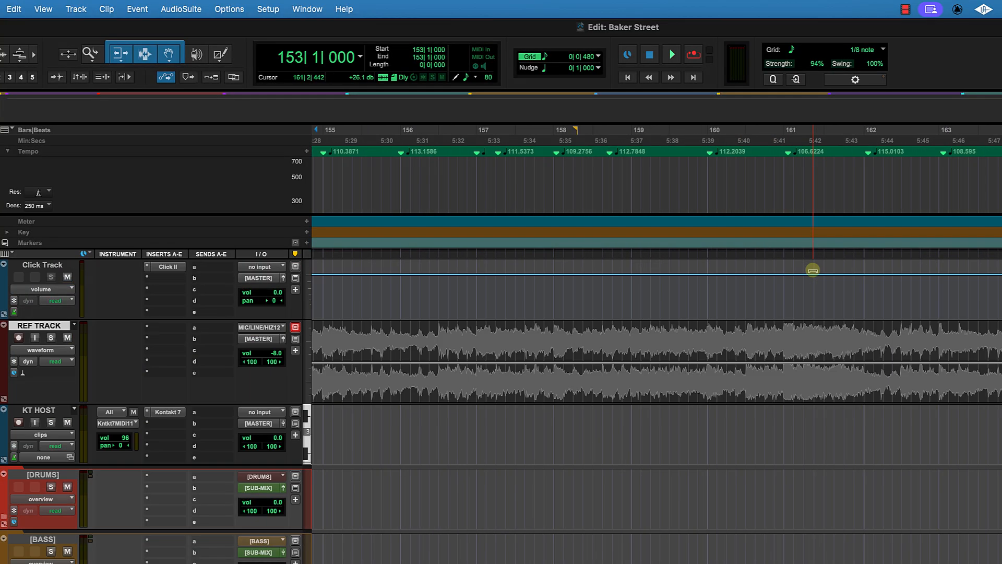
{"action": "scroll", "coordinate": [816, 272], "scroll_direction": "down", "scroll_amount": 3}
{"action": "scroll", "coordinate": [816, 272], "scroll_direction": "down", "scroll_amount": 3}
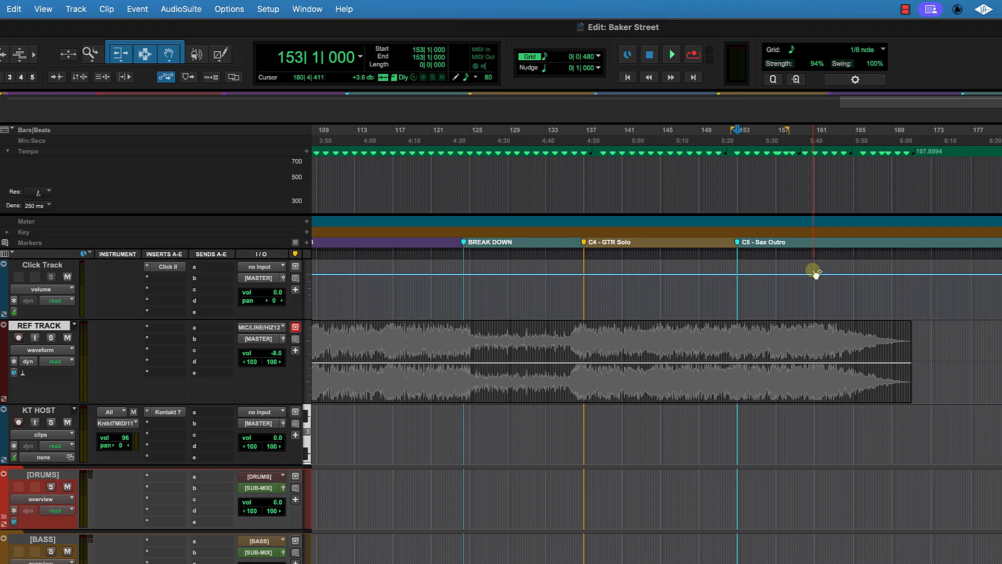
{"action": "scroll", "coordinate": [905, 294], "scroll_direction": "right", "scroll_amount": 3}
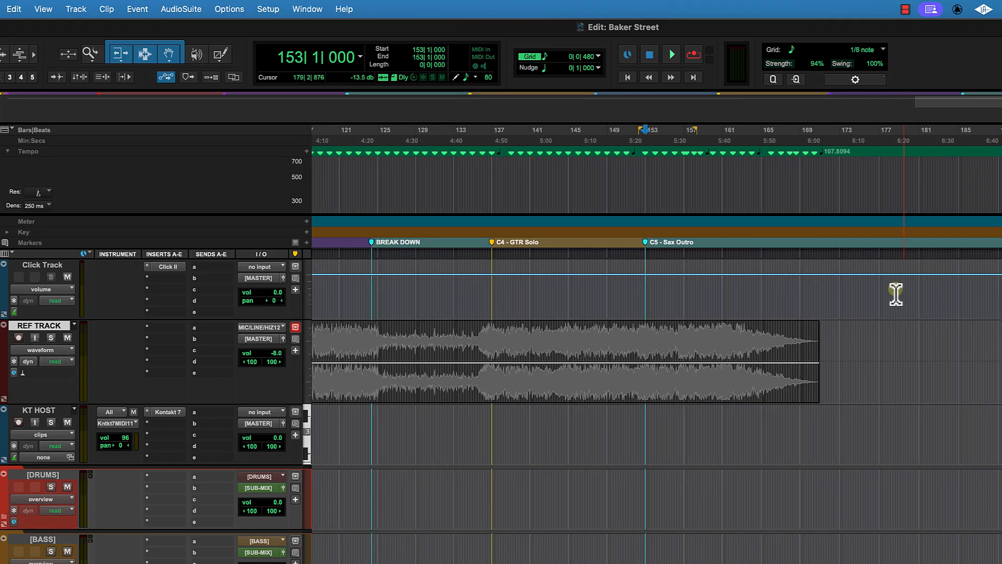
{"action": "left_click", "coordinate": [814, 135]}
{"action": "scroll", "coordinate": [873, 347], "scroll_direction": "up", "scroll_amount": 5}
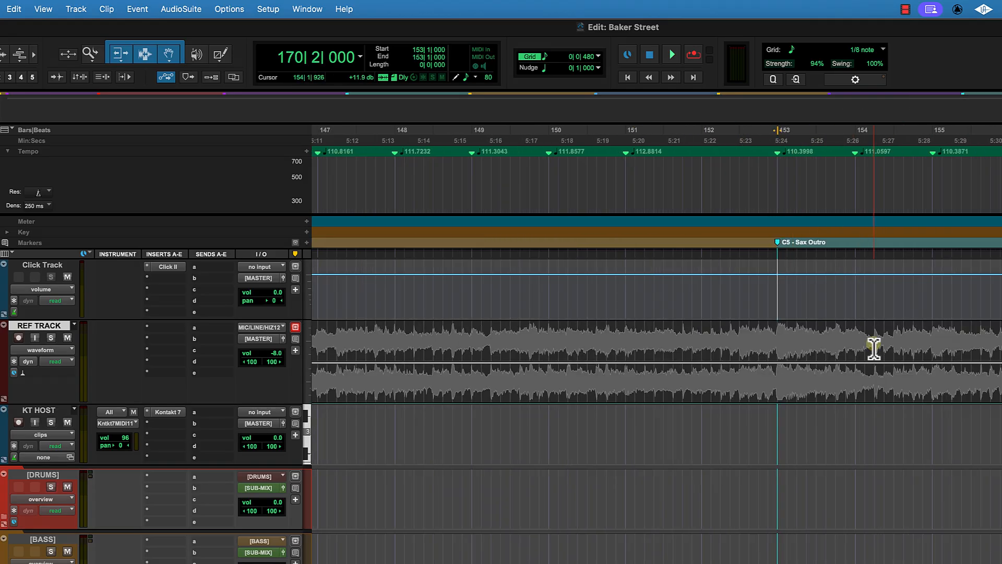
{"action": "left_click", "coordinate": [900, 144]}
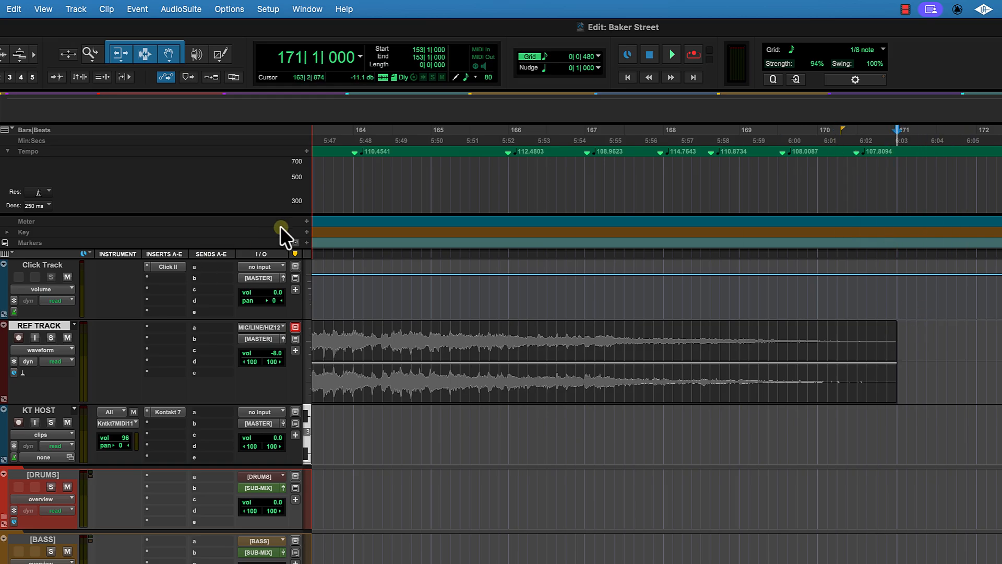
{"action": "left_click", "coordinate": [306, 242]}
{"action": "type", "text": "SONG END"}
{"action": "key", "text": "Return"}
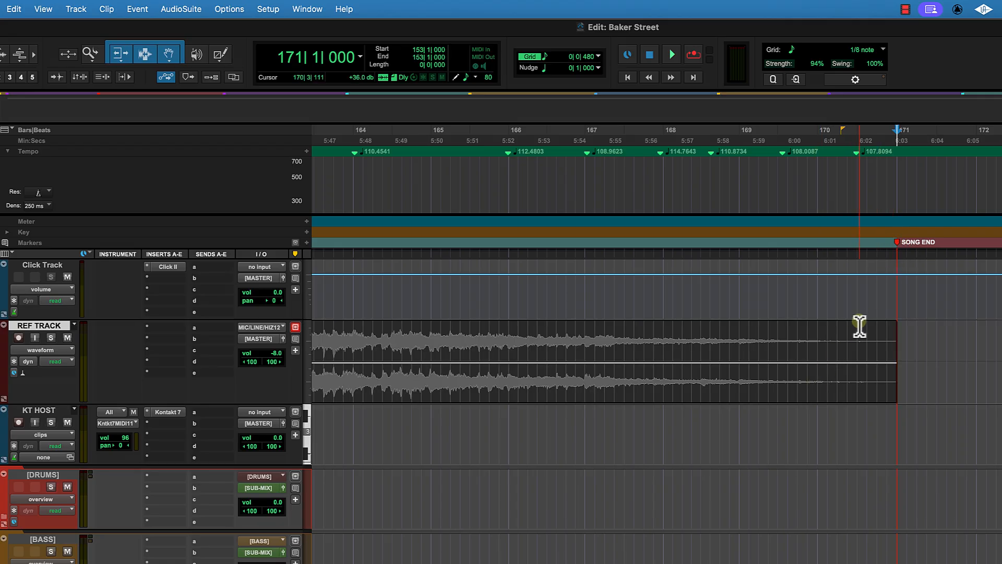
Step: Review the full set of section markers across the song from start to end
{"action": "scroll", "coordinate": [860, 326], "scroll_direction": "down", "scroll_amount": 3}
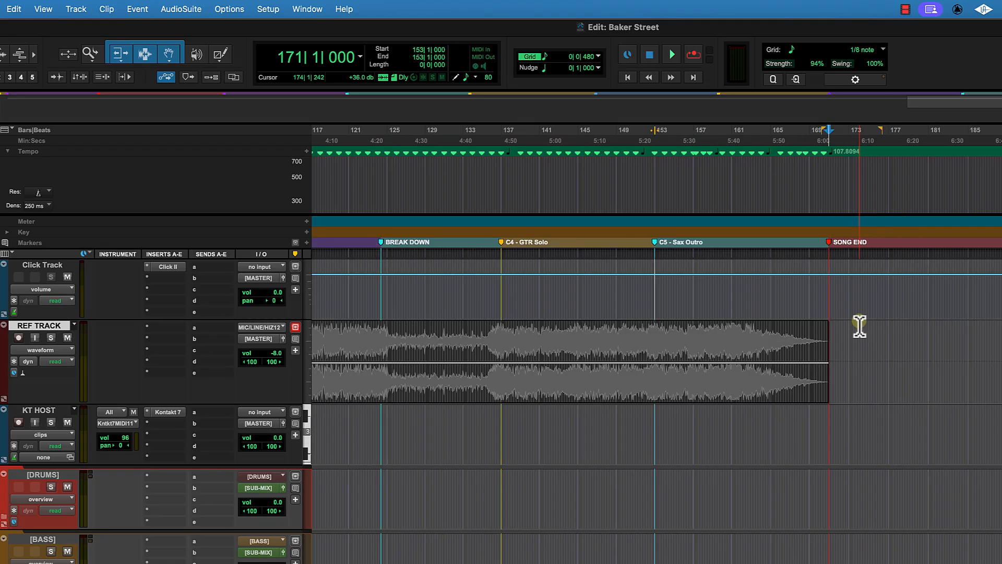
{"action": "key", "text": "Home"}
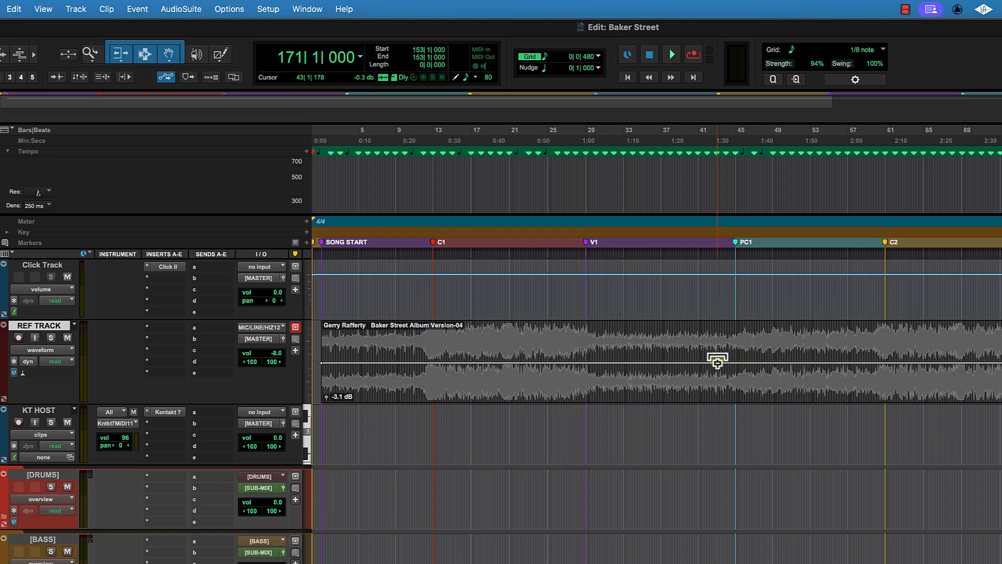
{"action": "scroll", "coordinate": [718, 361], "scroll_direction": "right", "scroll_amount": 15}
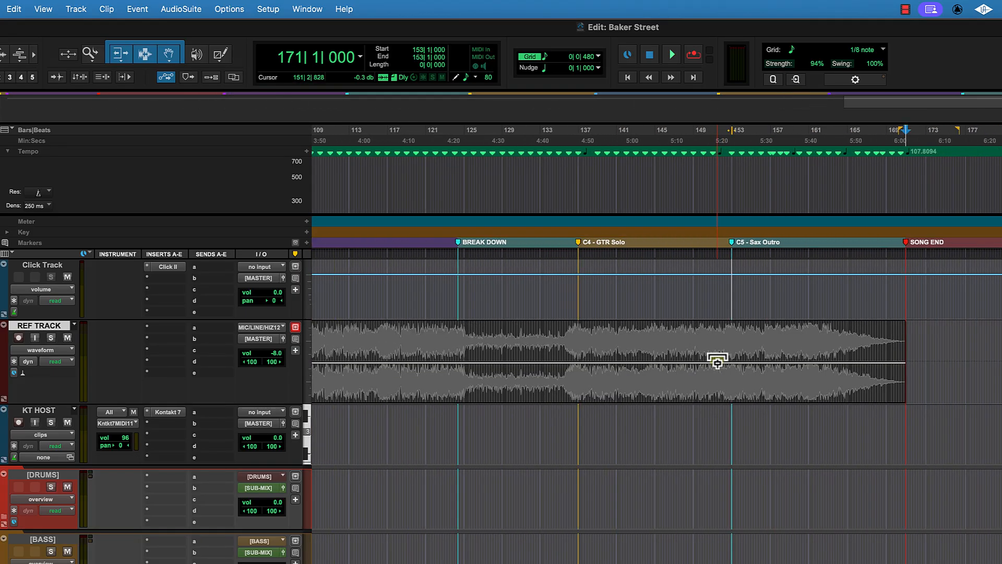
{"action": "scroll", "coordinate": [717, 360], "scroll_direction": "right", "scroll_amount": 2}
{"action": "key", "text": "Home"}
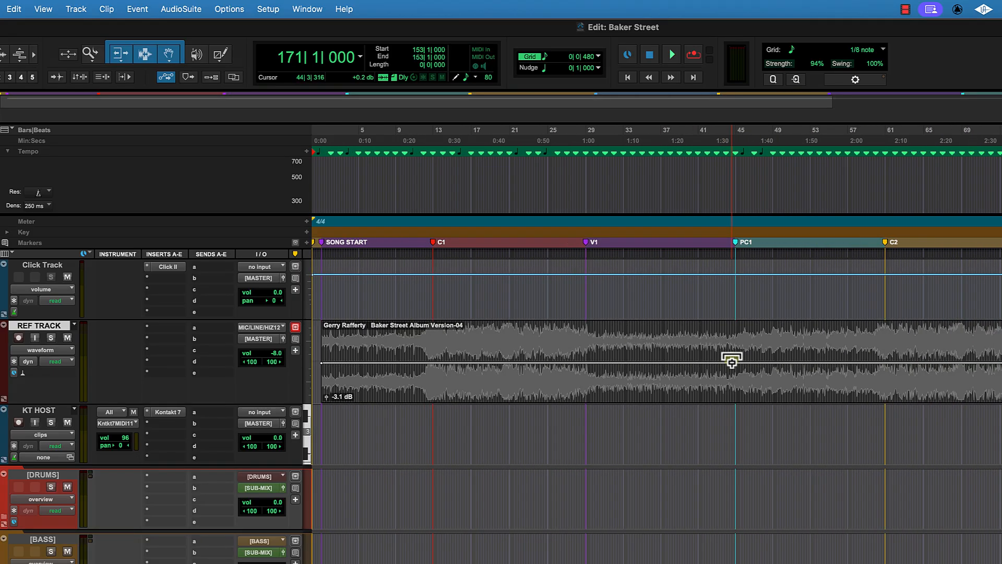